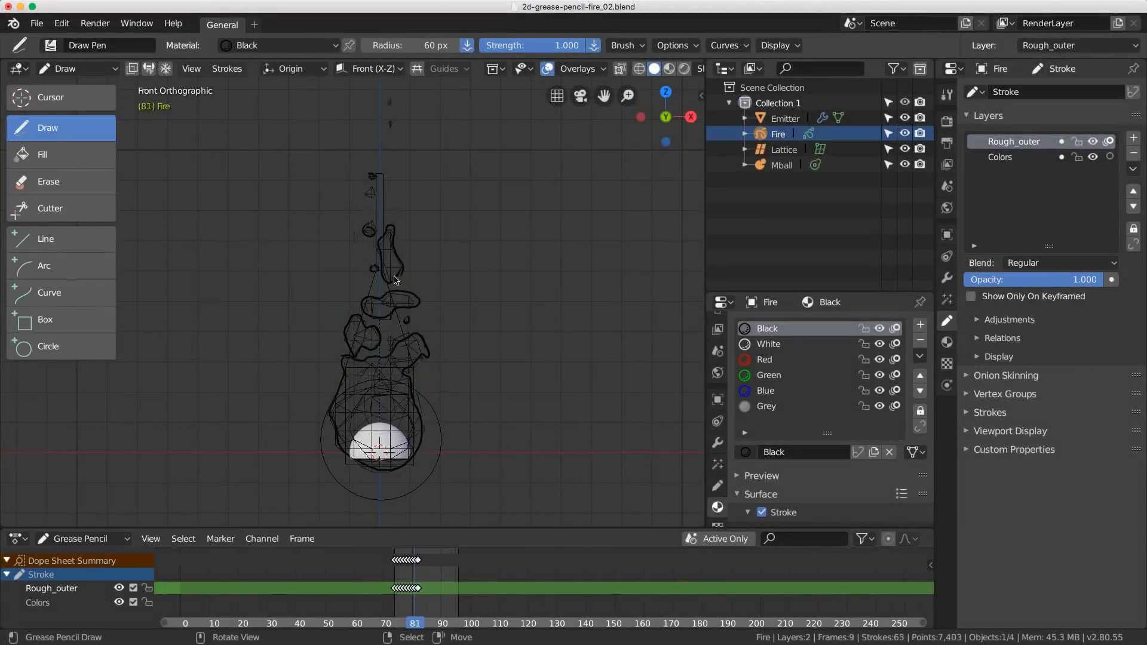
Step forward two frames to frame 84 of the traced fire animation
{"action": "key", "text": "Right"}
{"action": "key", "text": "Right"}
{"action": "key", "text": "Right"}
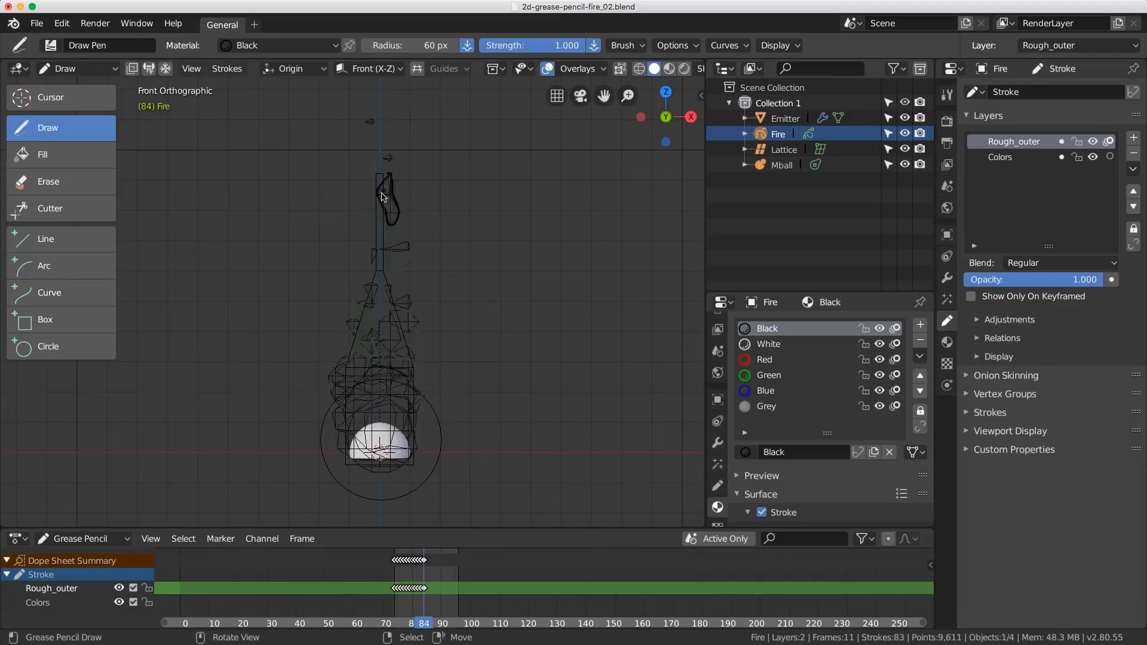
{"action": "key", "text": "Right"}
{"action": "key", "text": "Right"}
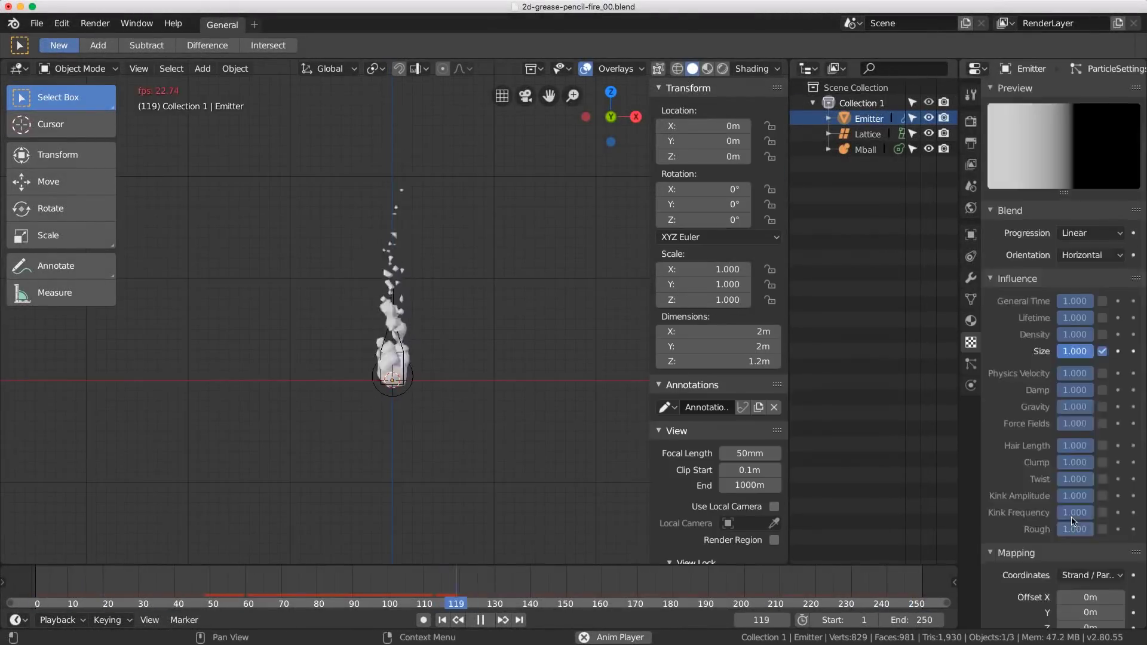
Move the size Color Ramp's middle stop from 0.578 to 0.709
{"action": "scroll", "coordinate": [1074, 520], "scroll_direction": "down", "scroll_amount": 10}
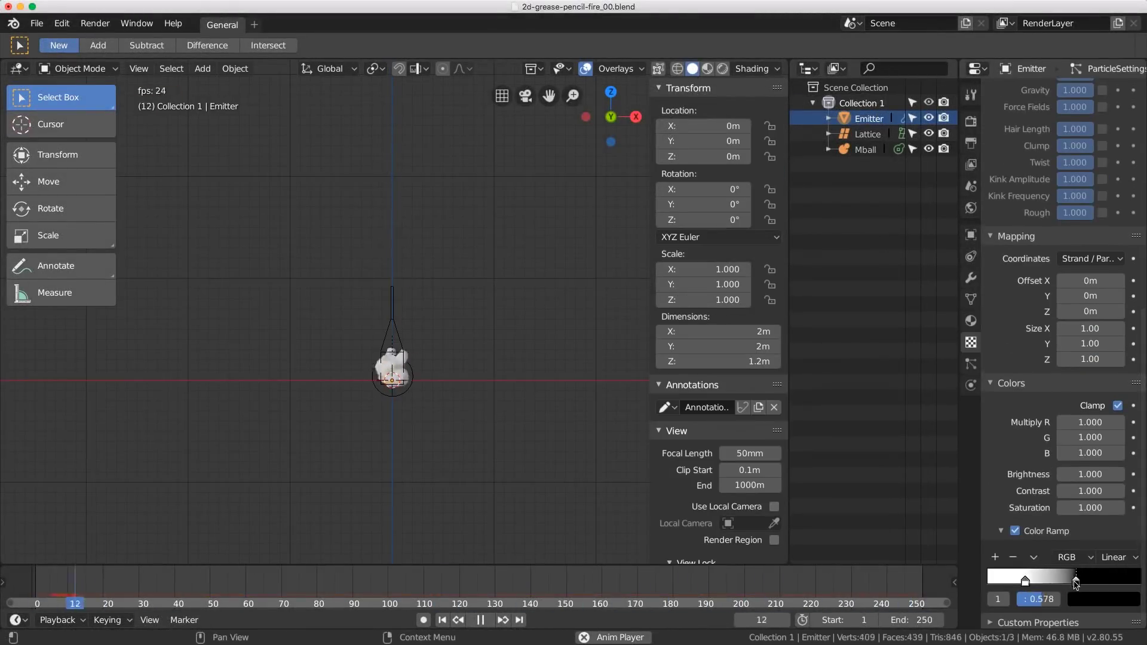
{"action": "mouse_move", "coordinate": [1076, 582]}
{"action": "left_mouse_down"}
{"action": "mouse_move", "coordinate": [1057, 583]}
{"action": "mouse_move", "coordinate": [1112, 584]}
{"action": "mouse_move", "coordinate": [1094, 585]}
{"action": "left_mouse_up"}
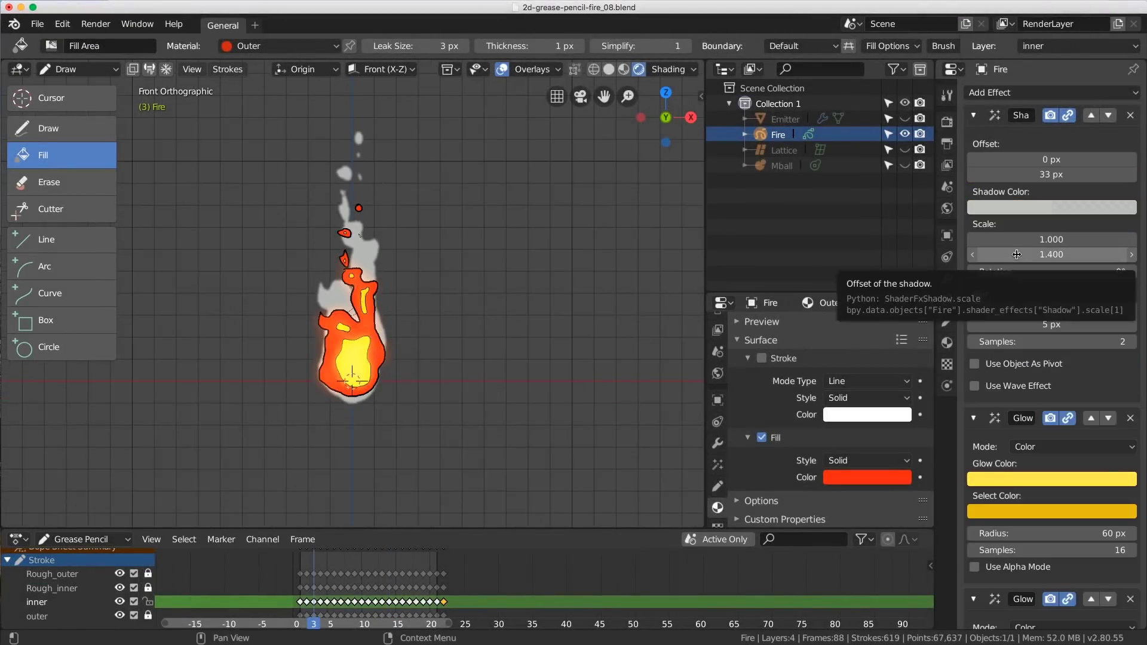
Give the Shadow effect Scale Y 1.3, a much higher Offset Y, and 105 px blur
{"action": "left_click", "coordinate": [1018, 255]}
{"action": "type", "text": "1.3"}
{"action": "key", "text": "Return"}
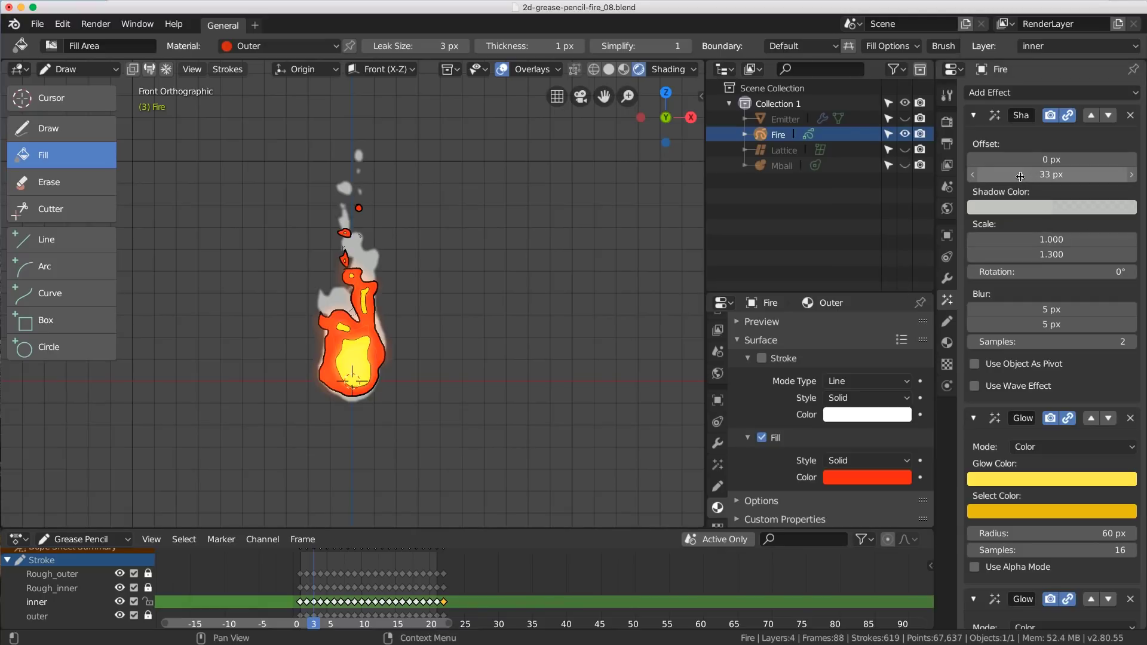
{"action": "left_click_drag", "start_coordinate": [1020, 176], "coordinate": [1141, 176]}
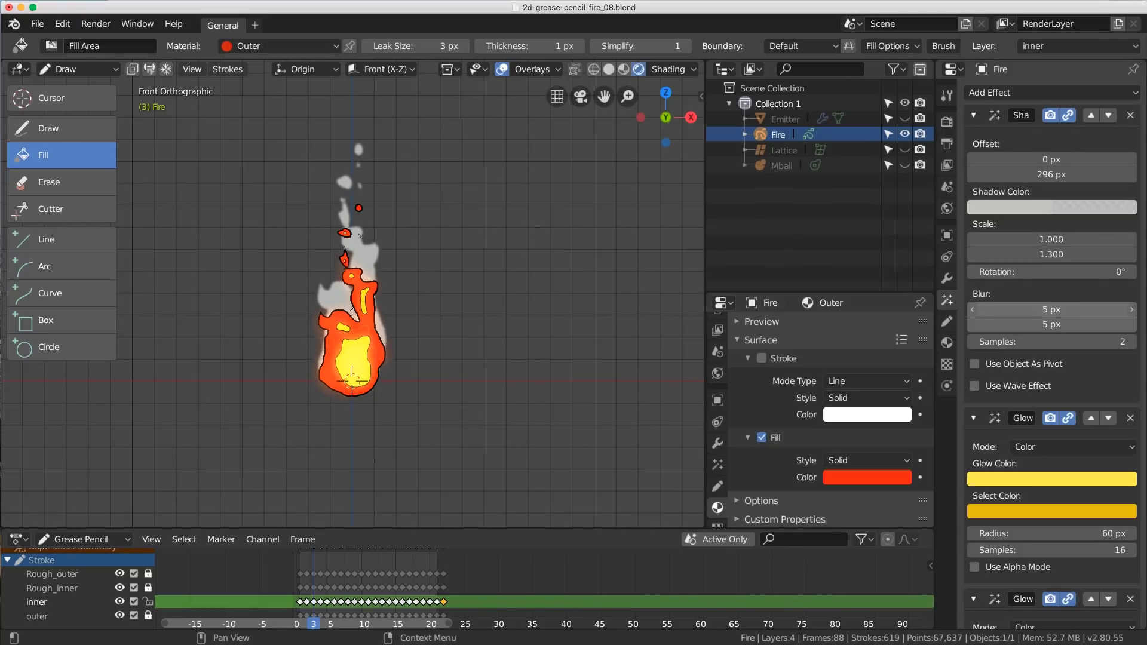
{"action": "left_click_drag", "start_coordinate": [1052, 309], "coordinate": [1112, 308]}
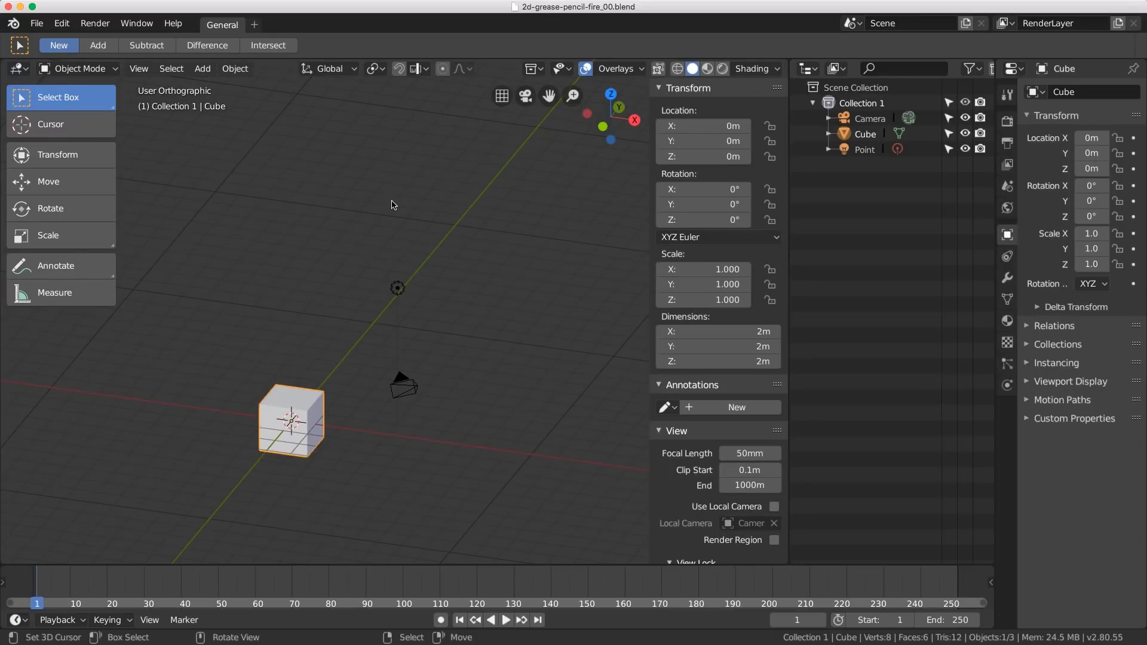
Review the Keymap section in Edit > Preferences, then close the preferences window
{"action": "left_click", "coordinate": [57, 24]}
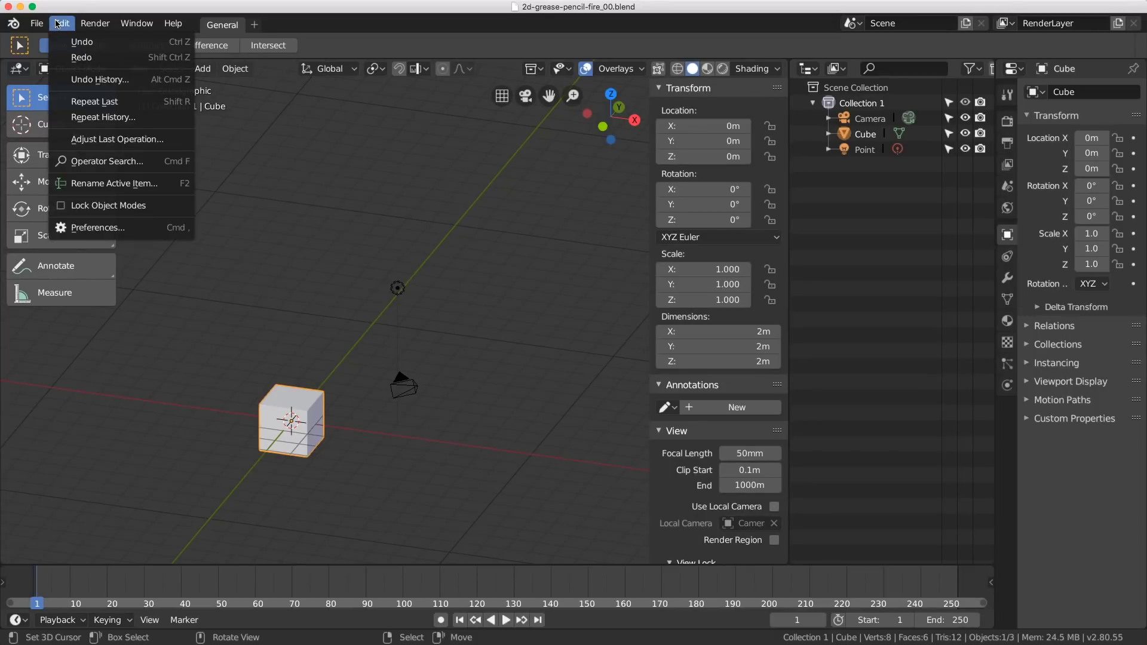
{"action": "left_click", "coordinate": [104, 229]}
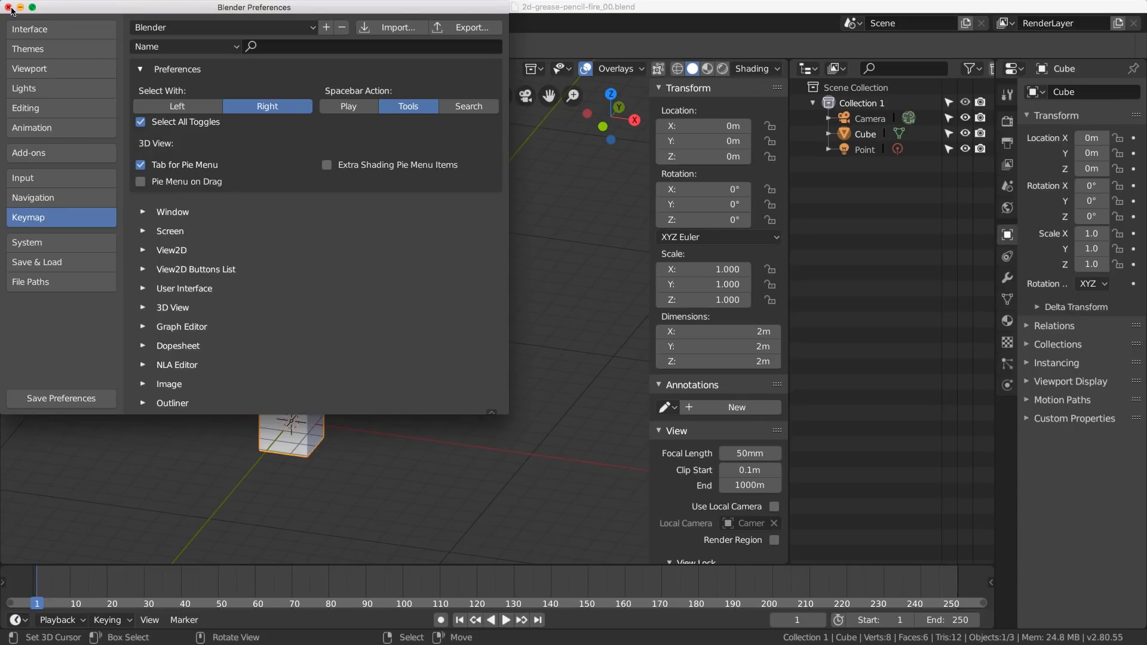
{"action": "left_click", "coordinate": [7, 7]}
Delete all three default objects and switch to front view
{"action": "key", "text": "a"}
{"action": "key", "text": "a"}
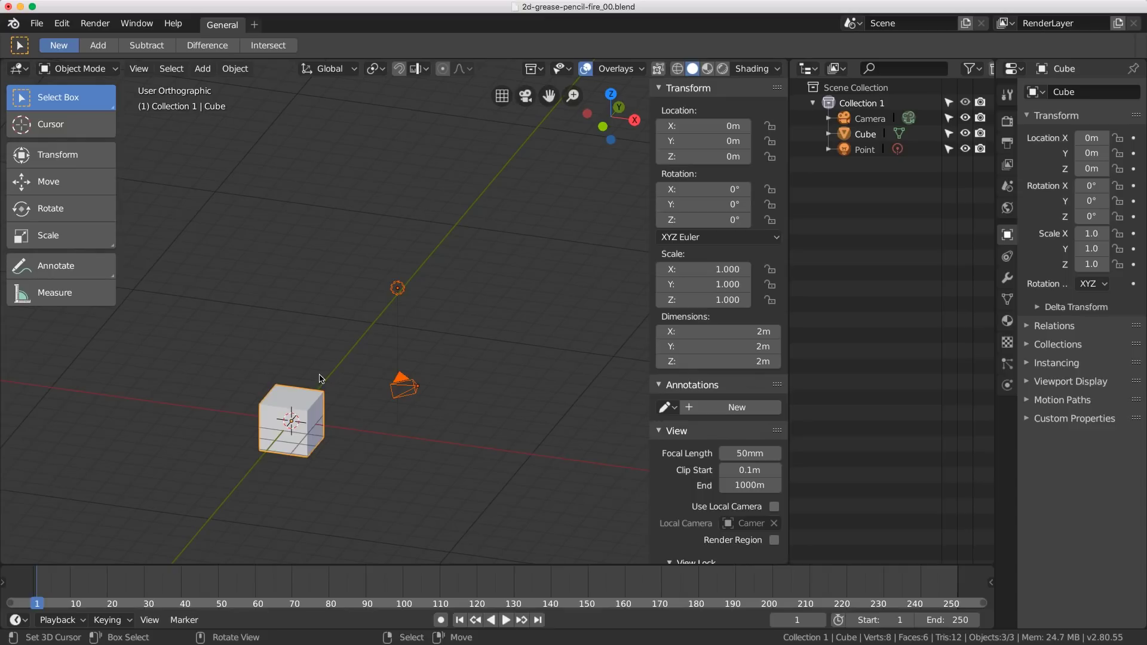
{"action": "key", "text": "x"}
{"action": "left_click", "coordinate": [321, 378]}
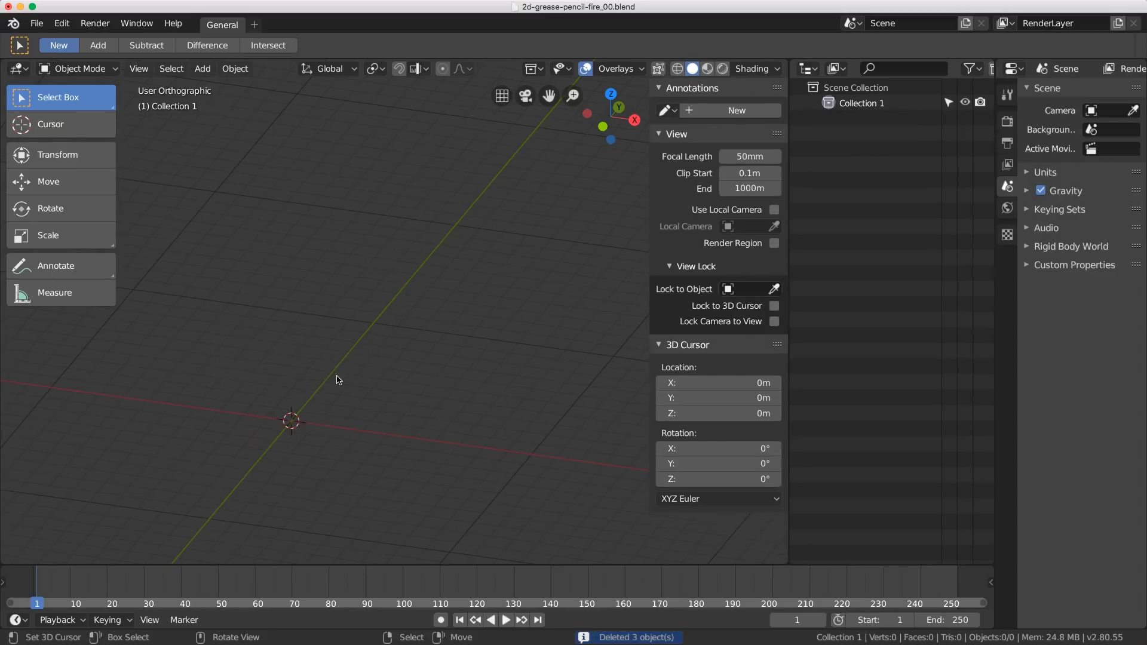
{"action": "key", "text": "KP_1"}
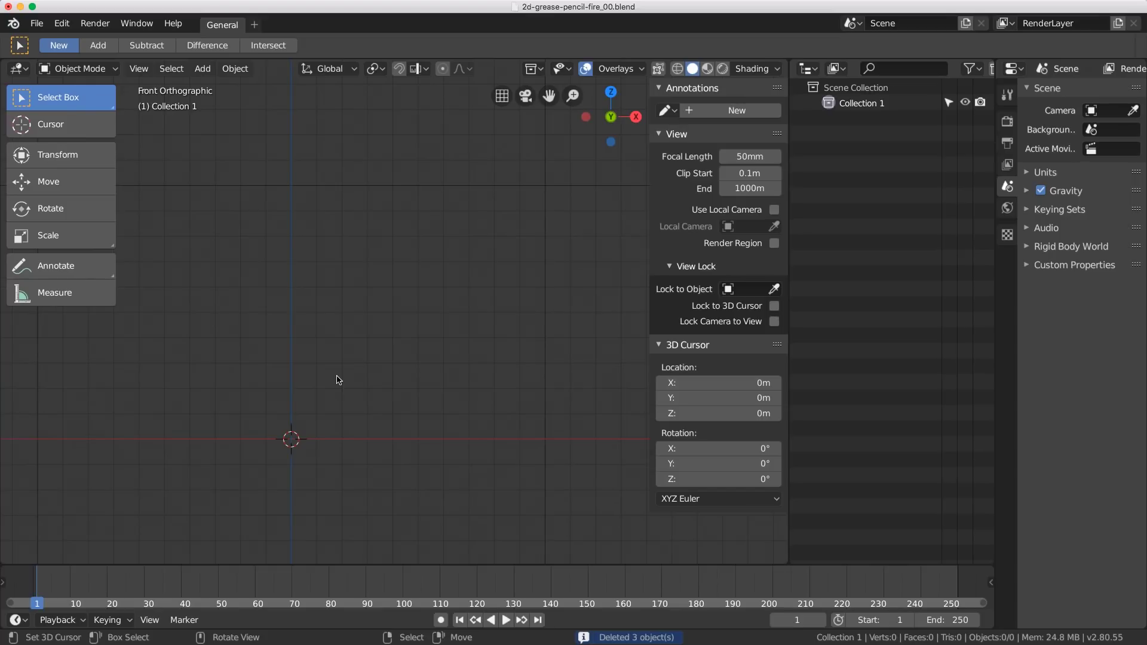
Add a metaball ball and move it along X to -5.91 m
{"action": "key", "text": "shift+a"}
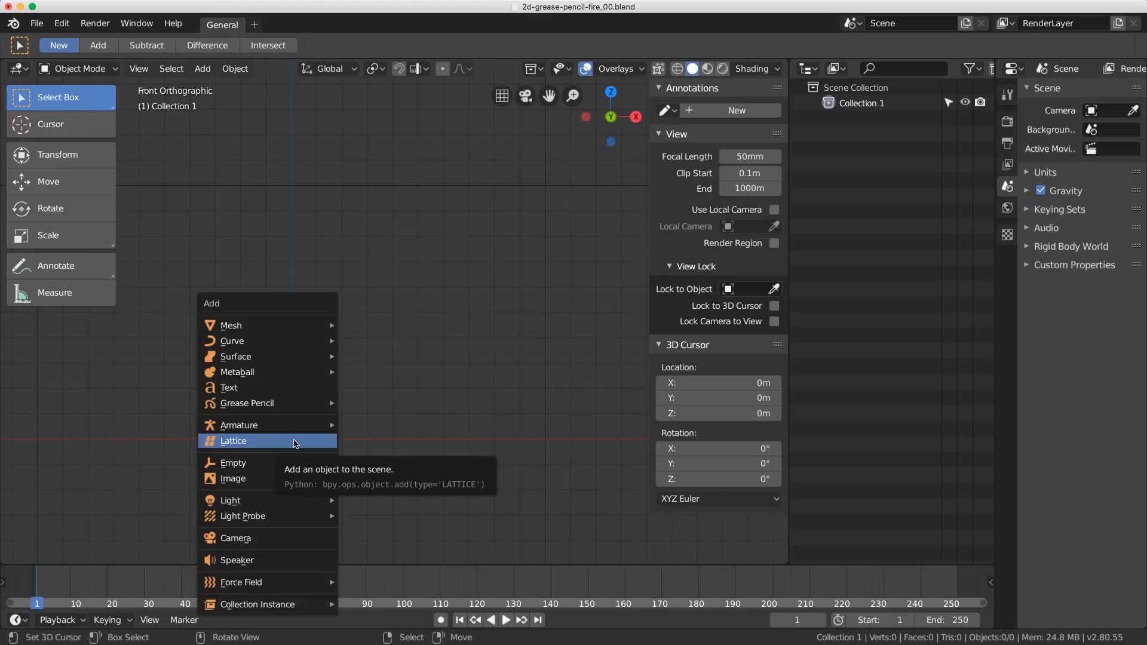
{"action": "mouse_move", "coordinate": [265, 373]}
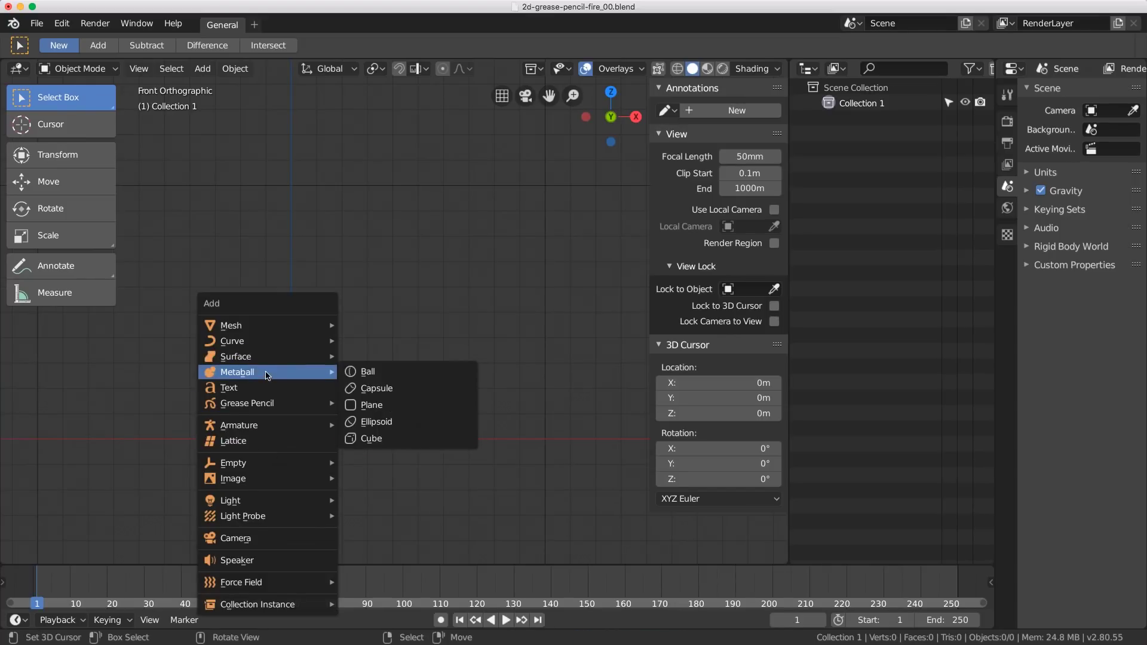
{"action": "left_click", "coordinate": [400, 373]}
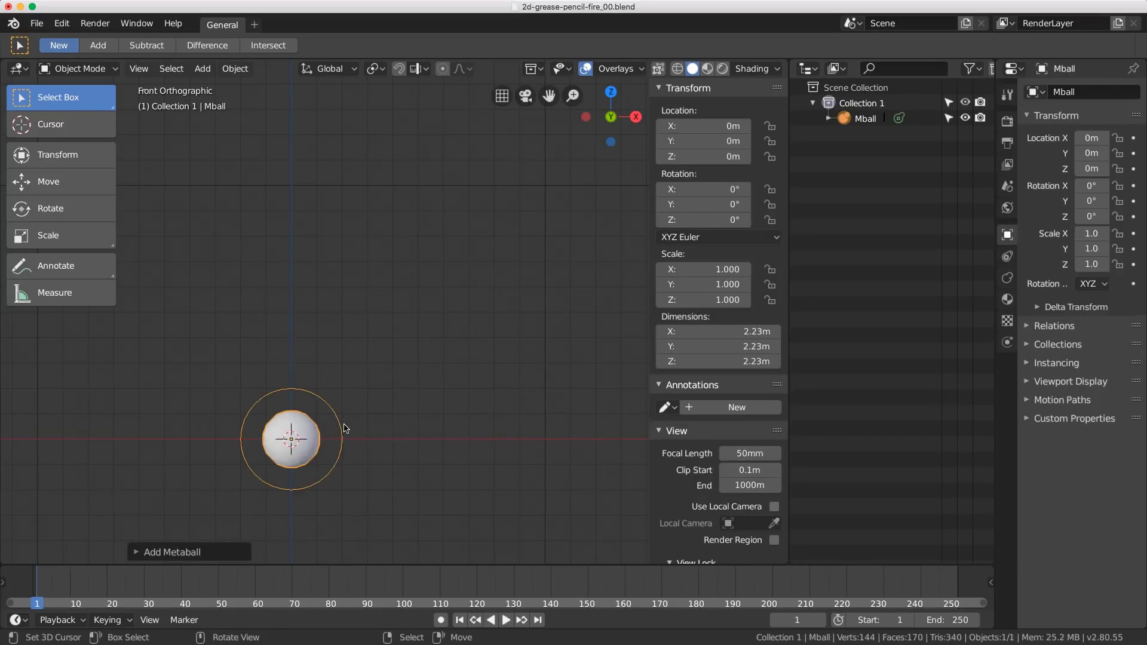
{"action": "key", "text": "g"}
{"action": "key", "text": "x"}
{"action": "left_click", "coordinate": [184, 436]}
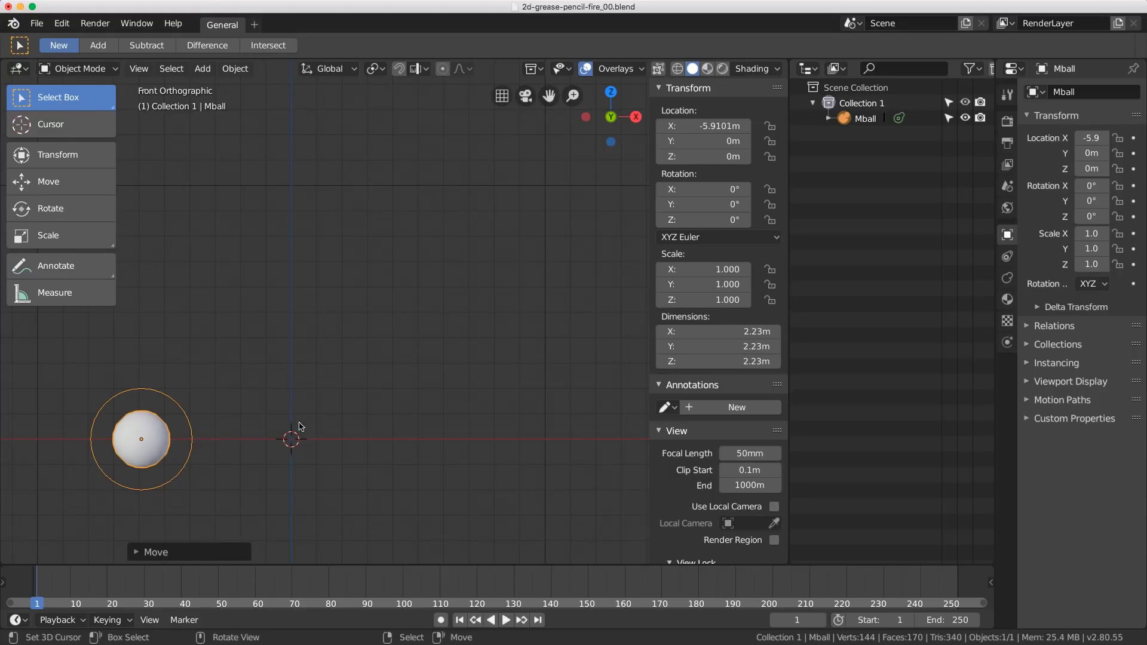
Bring up the Add menu and go to Mesh to prepare a UV sphere
{"action": "key", "text": "shift+a"}
{"action": "mouse_move", "coordinate": [298, 428]}
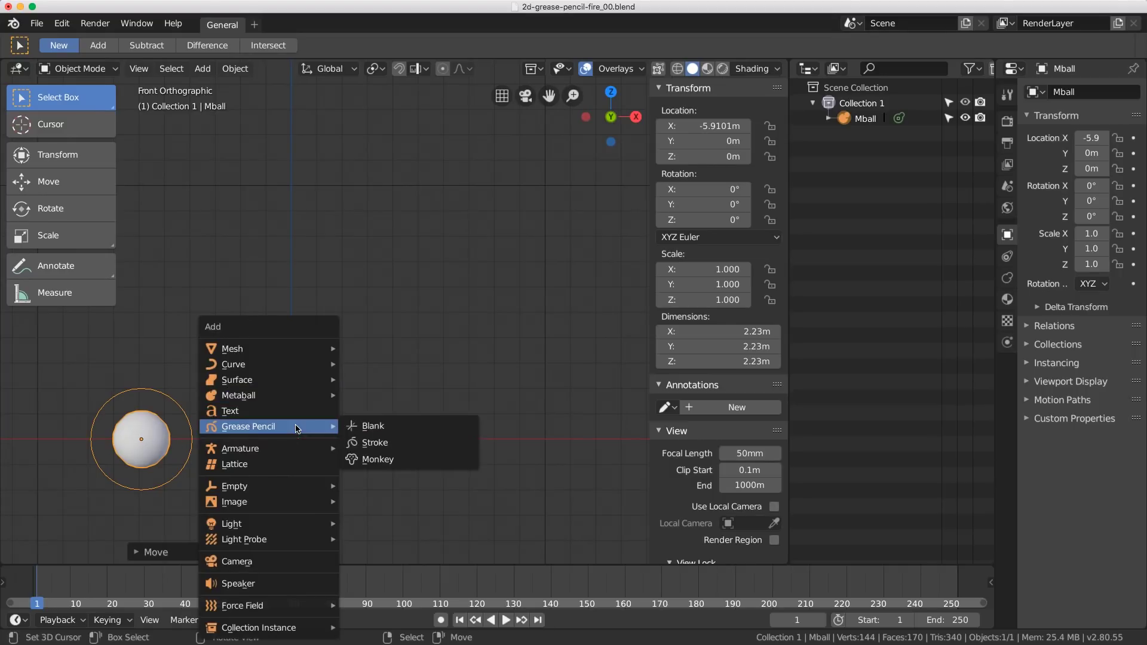
{"action": "mouse_move", "coordinate": [282, 349]}
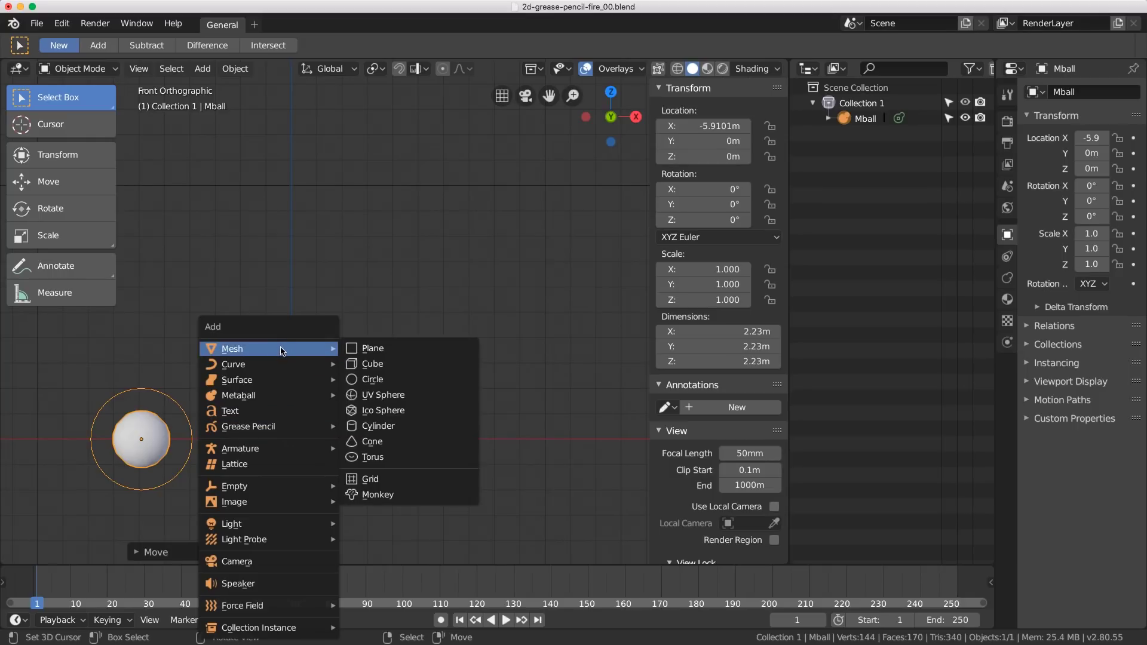
Add a UV sphere at the origin and zoom the view in on it
{"action": "left_click", "coordinate": [374, 395]}
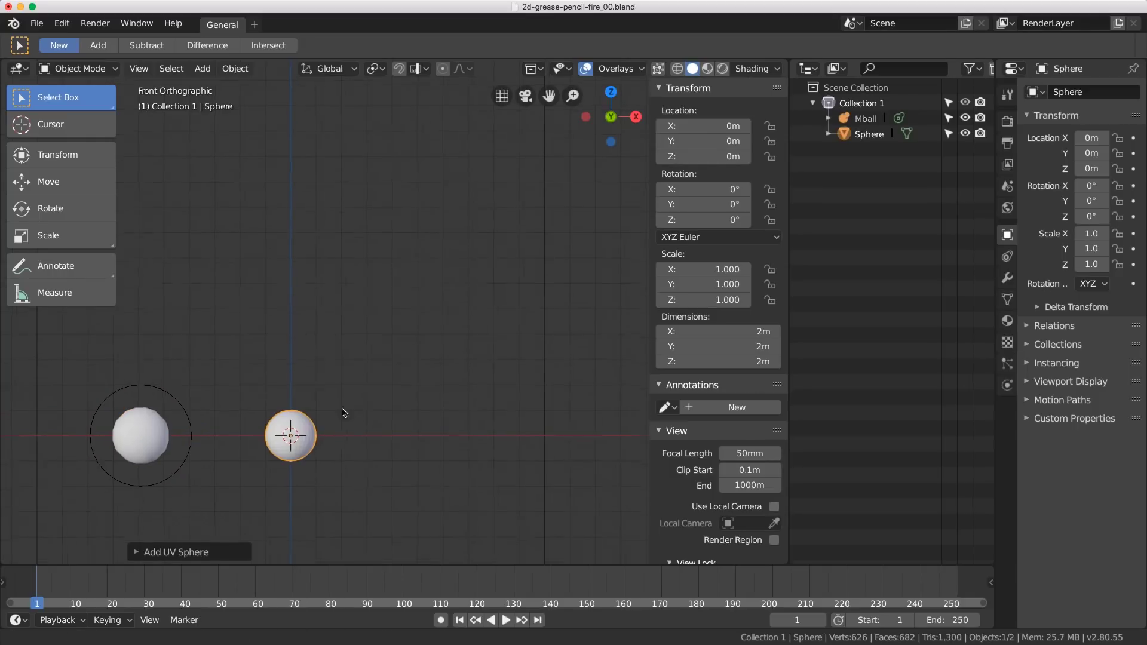
{"action": "middle_click_drag", "start_coordinate": [344, 413], "coordinate": [351, 392], "text": "shift"}
{"action": "scroll", "coordinate": [297, 418], "scroll_direction": "up", "scroll_amount": 3}
{"action": "middle_click_drag", "start_coordinate": [295, 422], "coordinate": [366, 367], "text": "shift"}
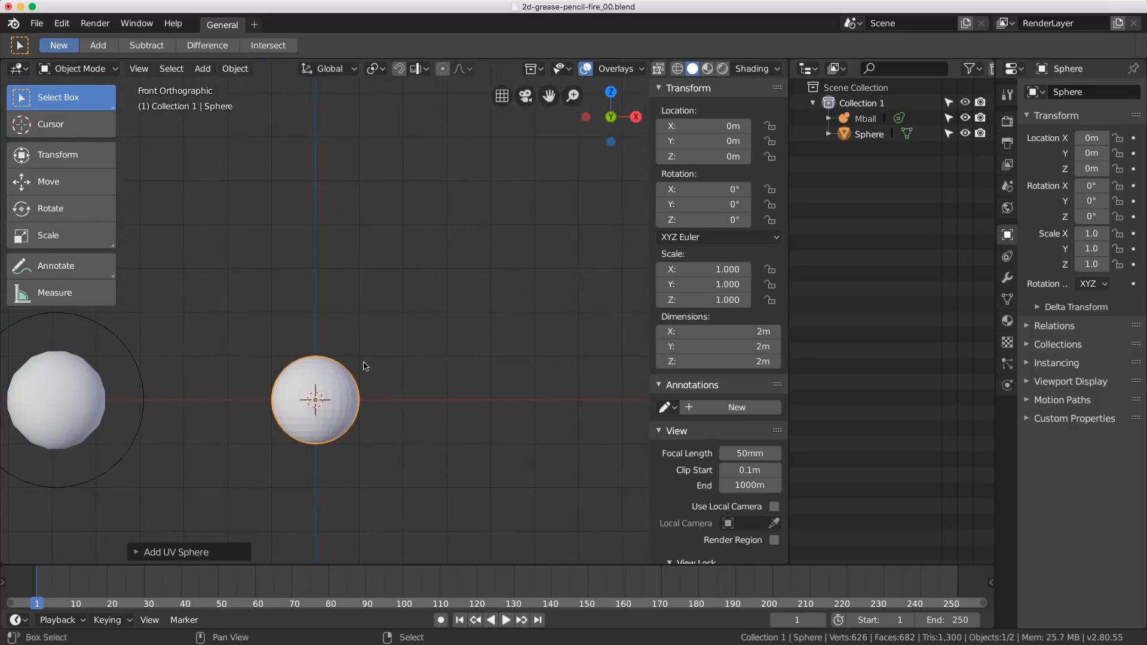
In Edit Mode with wireframe shading, delete the sphere's lower-half vertices
{"action": "key", "text": "ctrl+Tab"}
{"action": "left_click", "coordinate": [451, 373]}
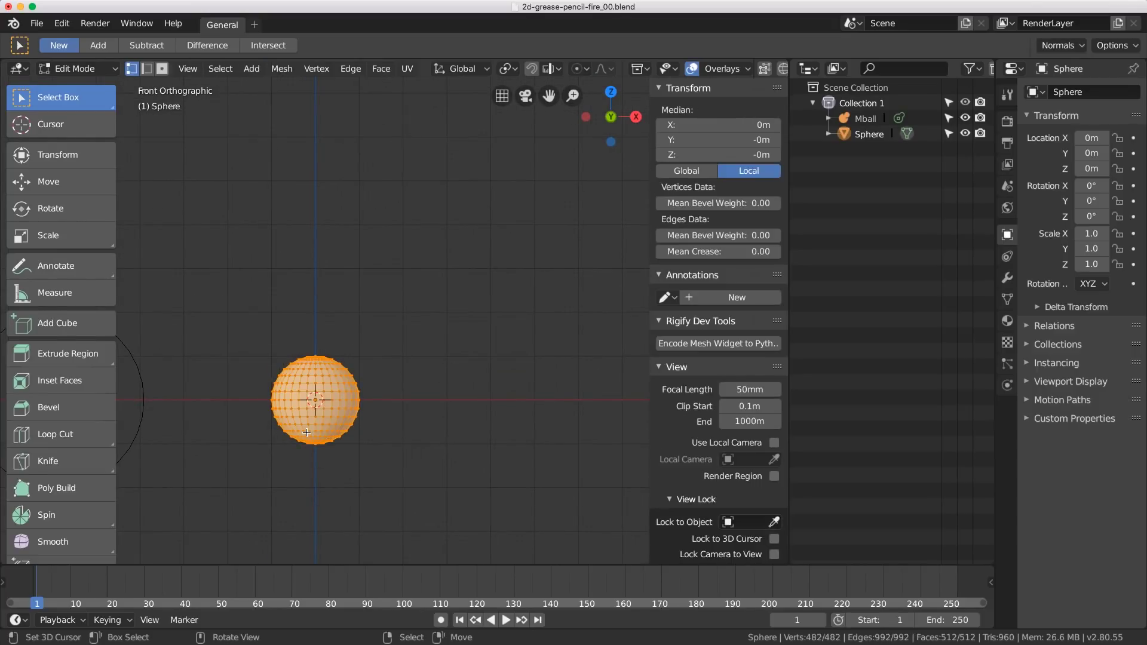
{"action": "key", "text": "z"}
{"action": "left_click", "coordinate": [306, 441]}
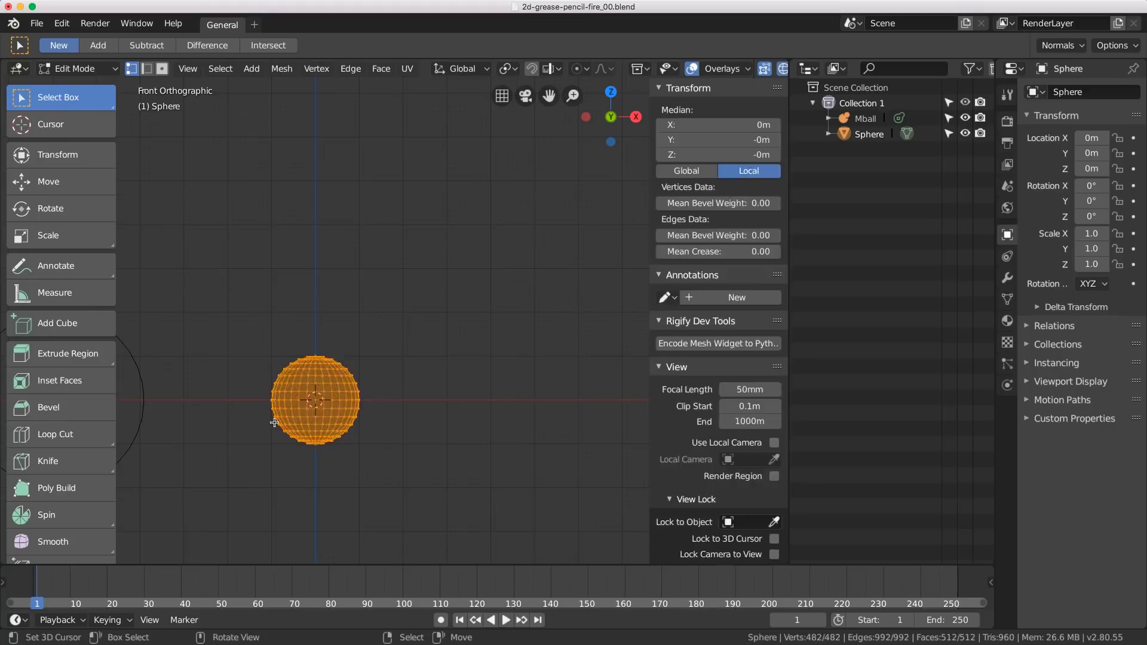
{"action": "key", "text": "alt+a"}
{"action": "left_click_drag", "start_coordinate": [257, 411], "coordinate": [363, 450]}
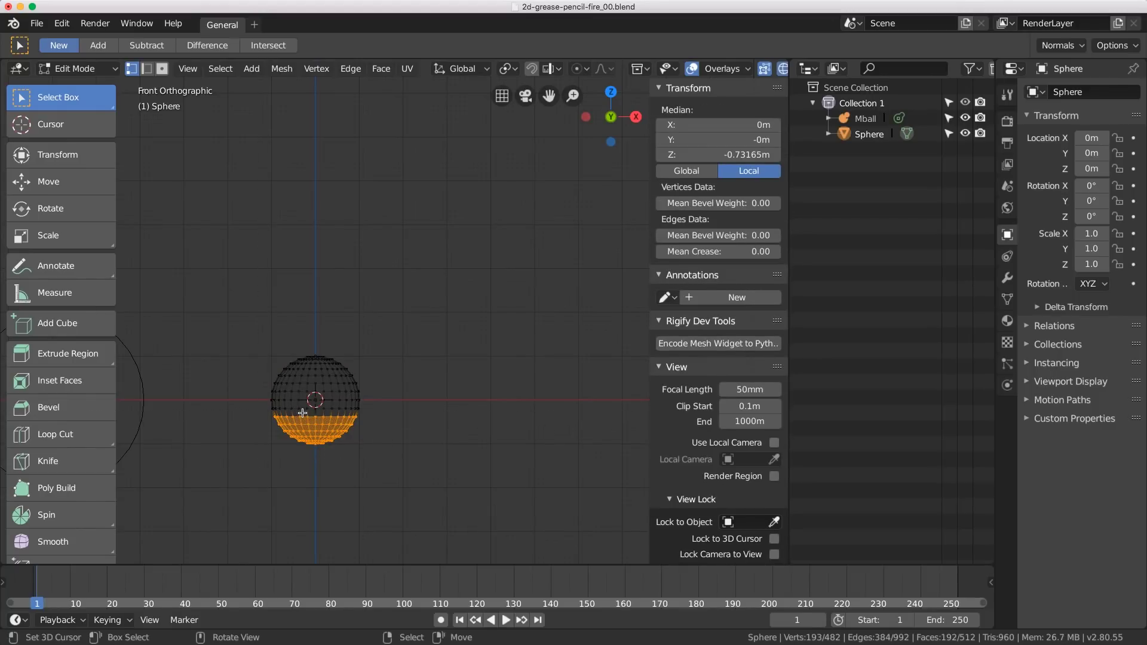
{"action": "key", "text": "x"}
{"action": "left_click", "coordinate": [303, 412]}
{"action": "scroll", "coordinate": [368, 402], "scroll_direction": "down", "scroll_amount": 3}
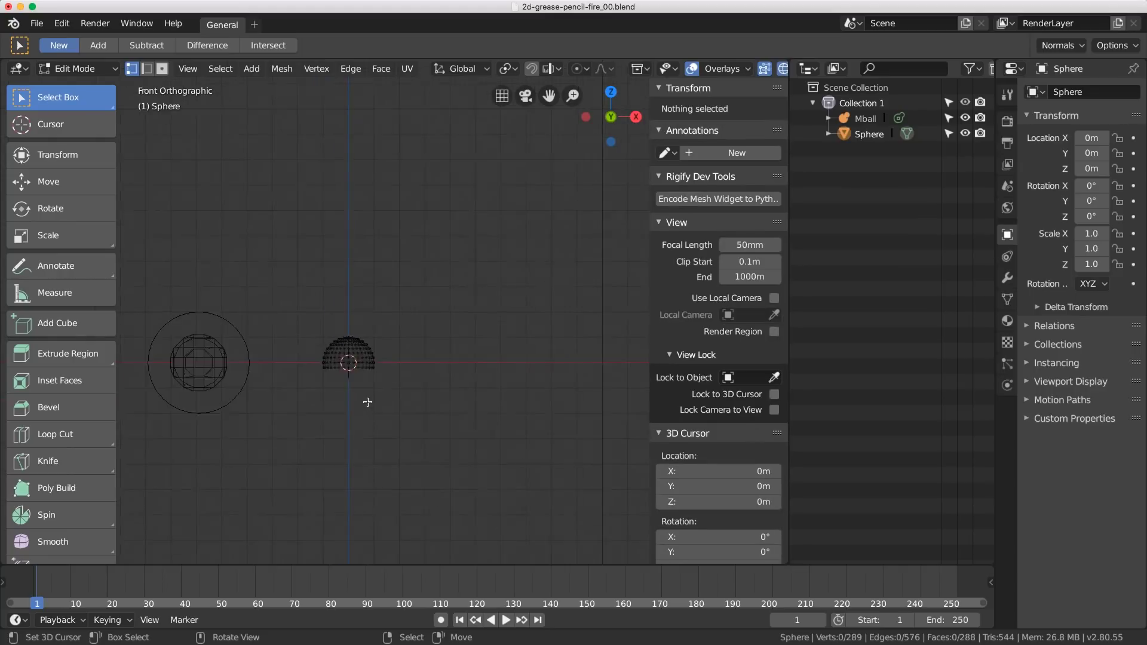
{"action": "scroll", "coordinate": [358, 403], "scroll_direction": "up", "scroll_amount": 2}
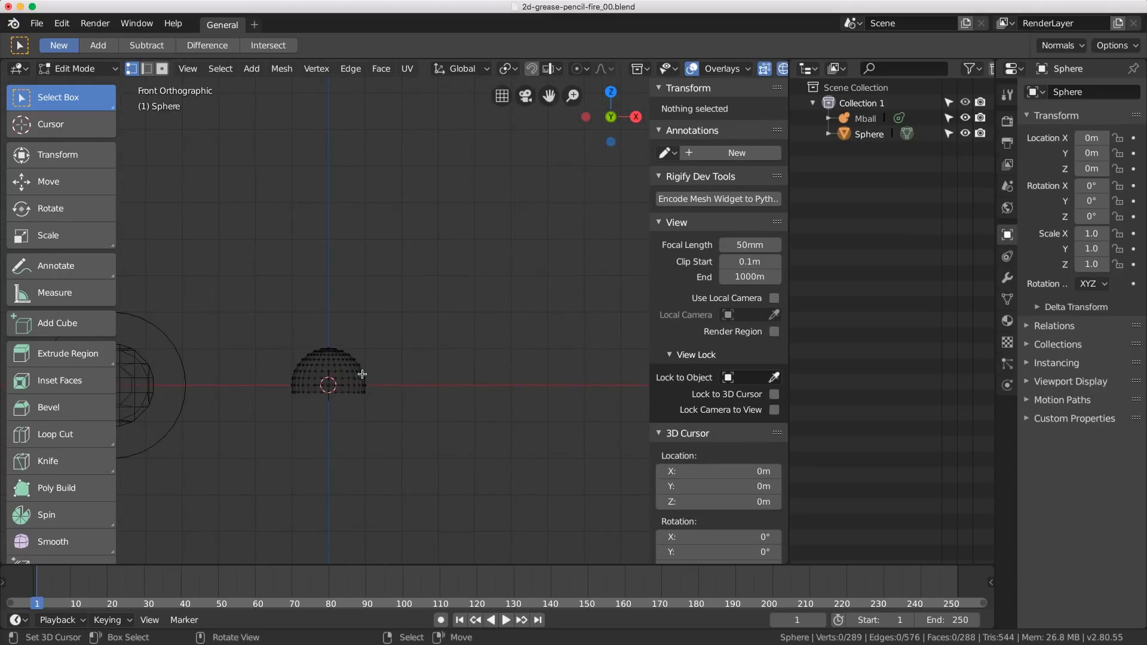
Return to Object Mode and Solid shading
{"action": "key", "text": "ctrl+Tab"}
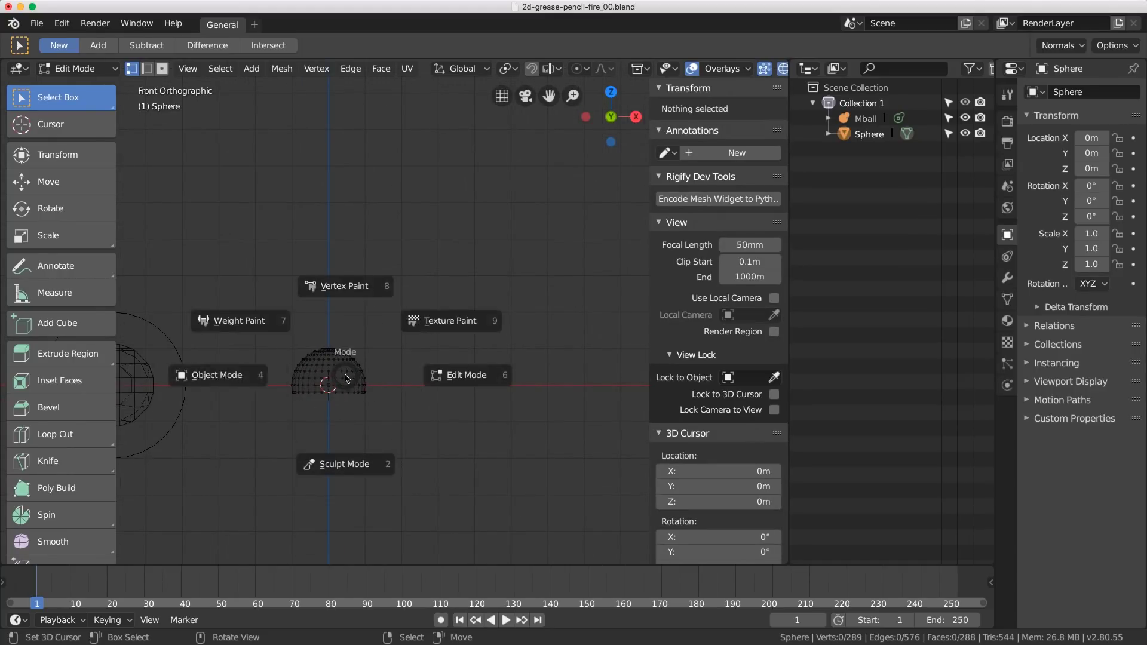
{"action": "left_click", "coordinate": [246, 376]}
{"action": "key", "text": "z"}
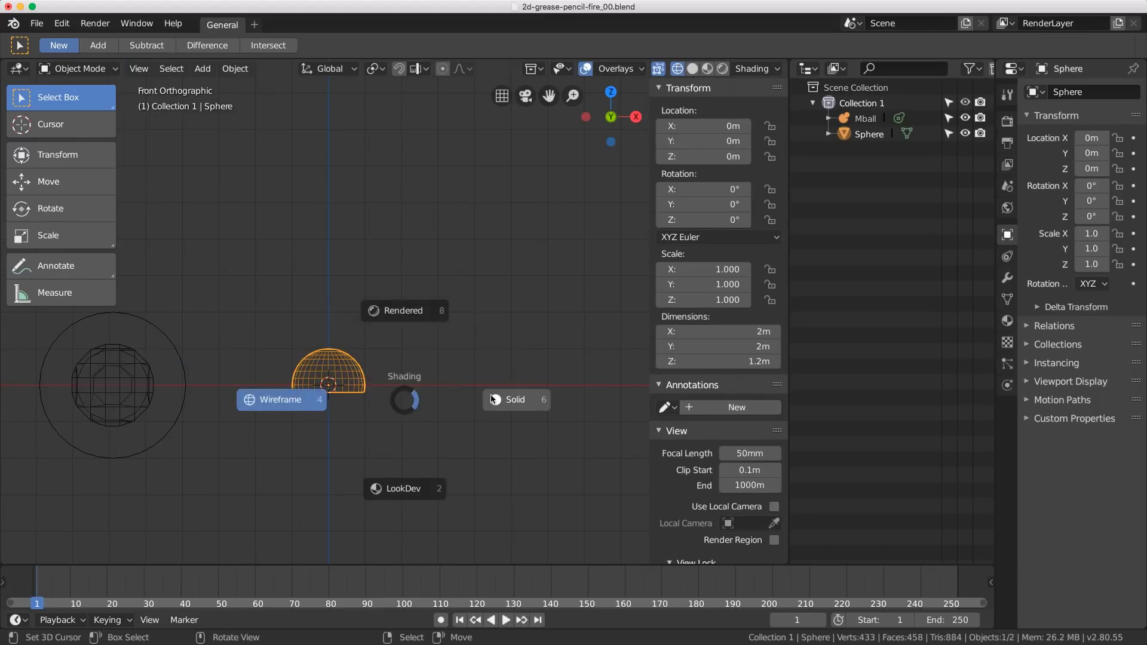
{"action": "left_click", "coordinate": [496, 399]}
{"action": "middle_click_drag", "start_coordinate": [351, 386], "coordinate": [420, 414], "text": "shift"}
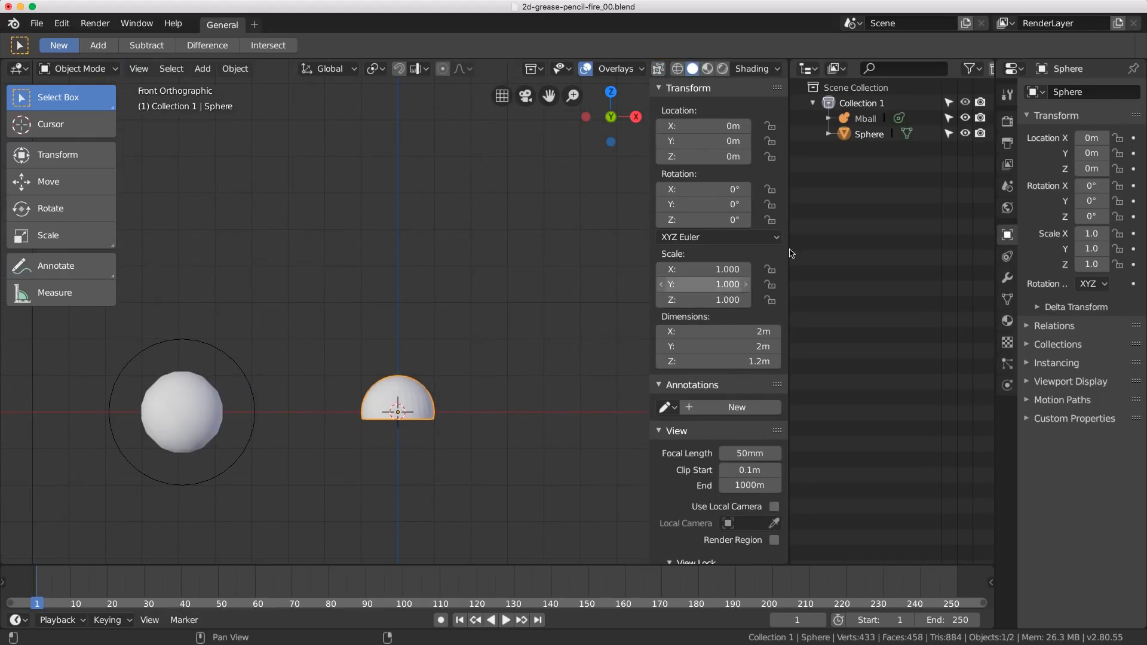
Rename the Sphere object to 'Emitter'
{"action": "double_click", "coordinate": [868, 134]}
{"action": "type", "text": "Em"}
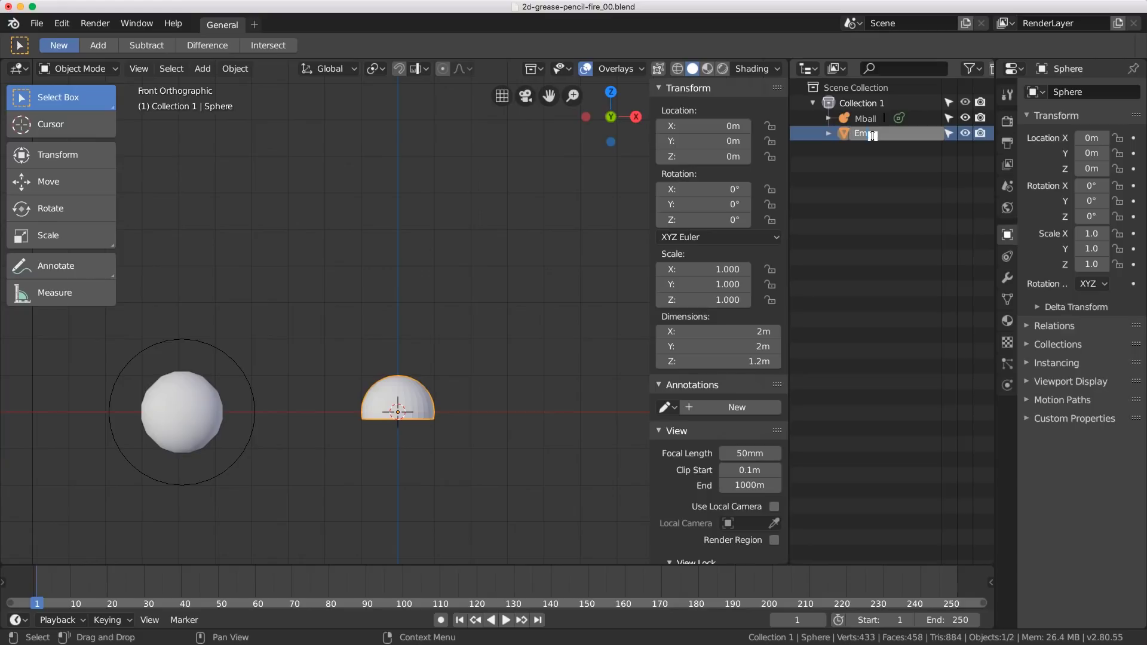
{"action": "type", "text": "itter"}
{"action": "key", "text": "Return"}
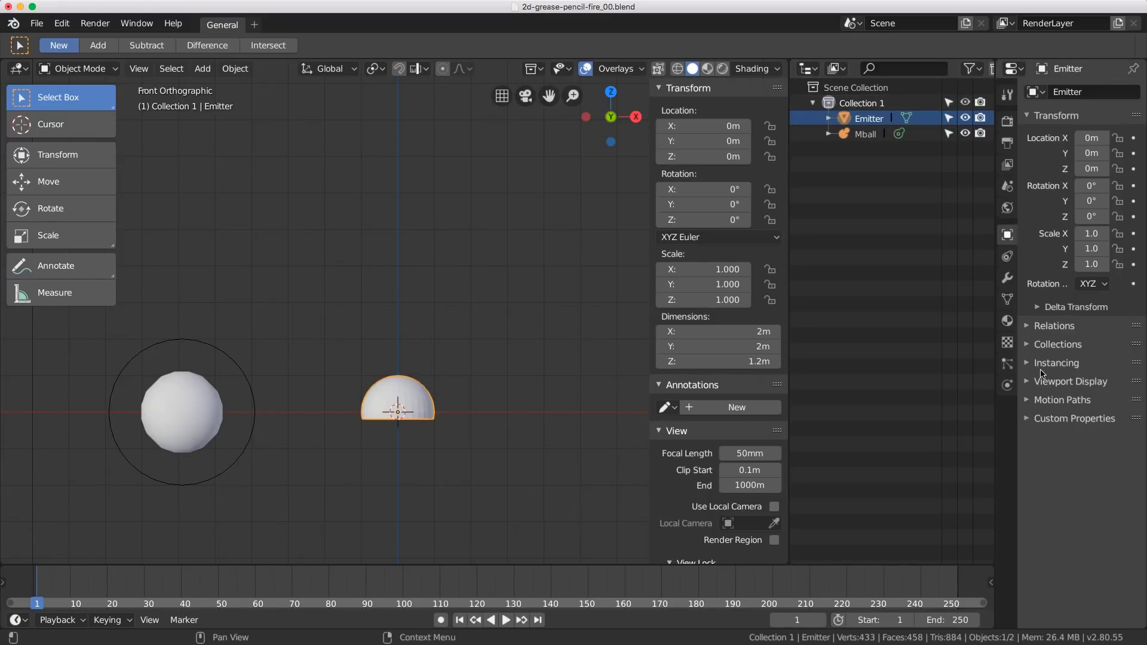
Add a particle system to Emitter, expand Field Weights, and play the animation
{"action": "left_click", "coordinate": [1007, 364]}
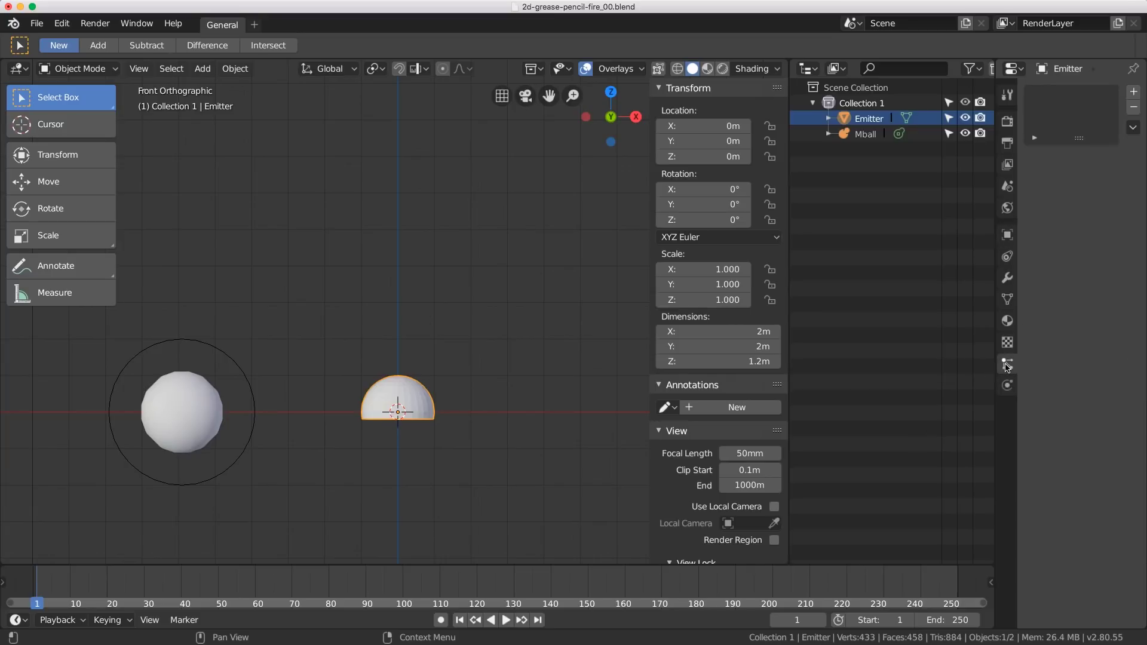
{"action": "left_click", "coordinate": [1134, 92]}
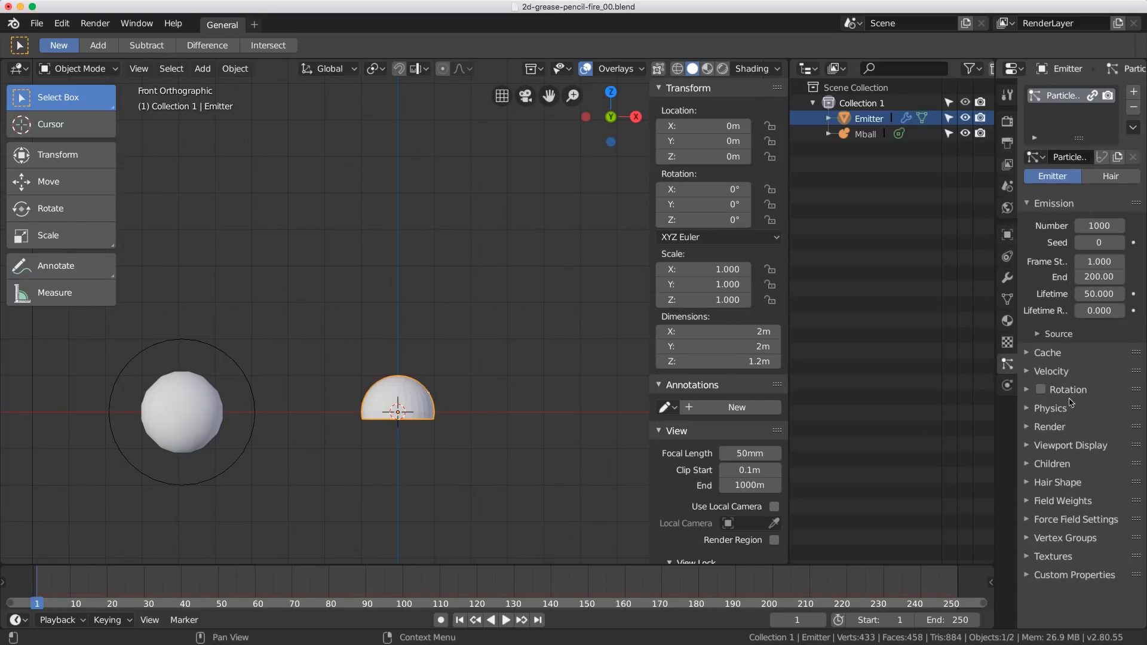
{"action": "left_click", "coordinate": [1030, 502]}
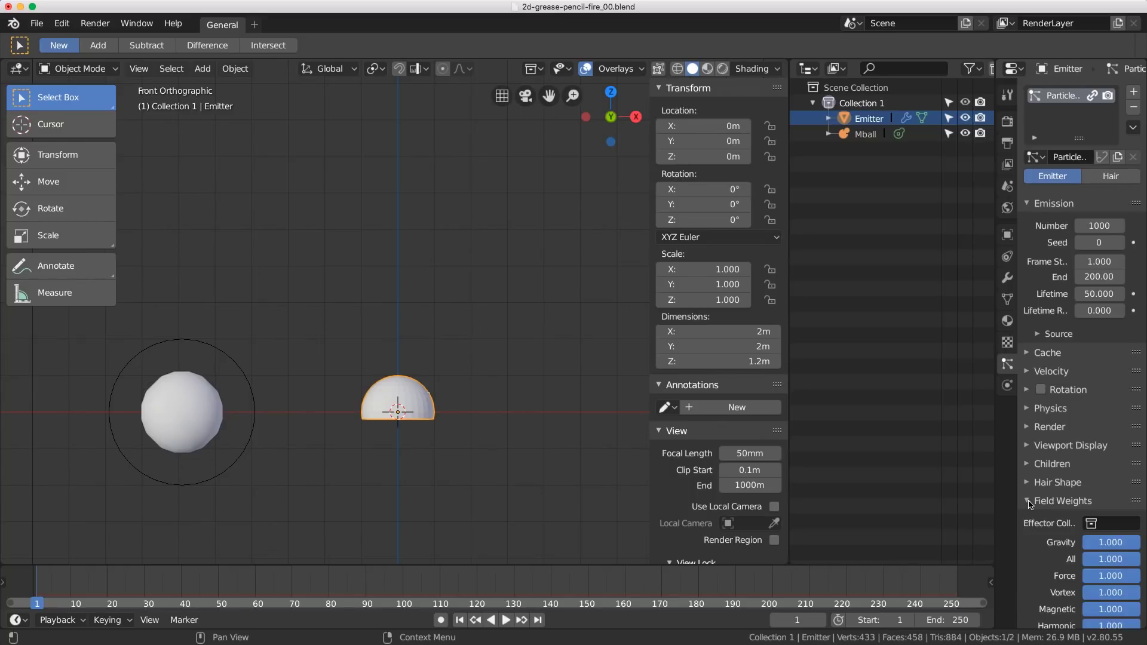
{"action": "scroll", "coordinate": [1037, 525], "scroll_direction": "down", "scroll_amount": 5}
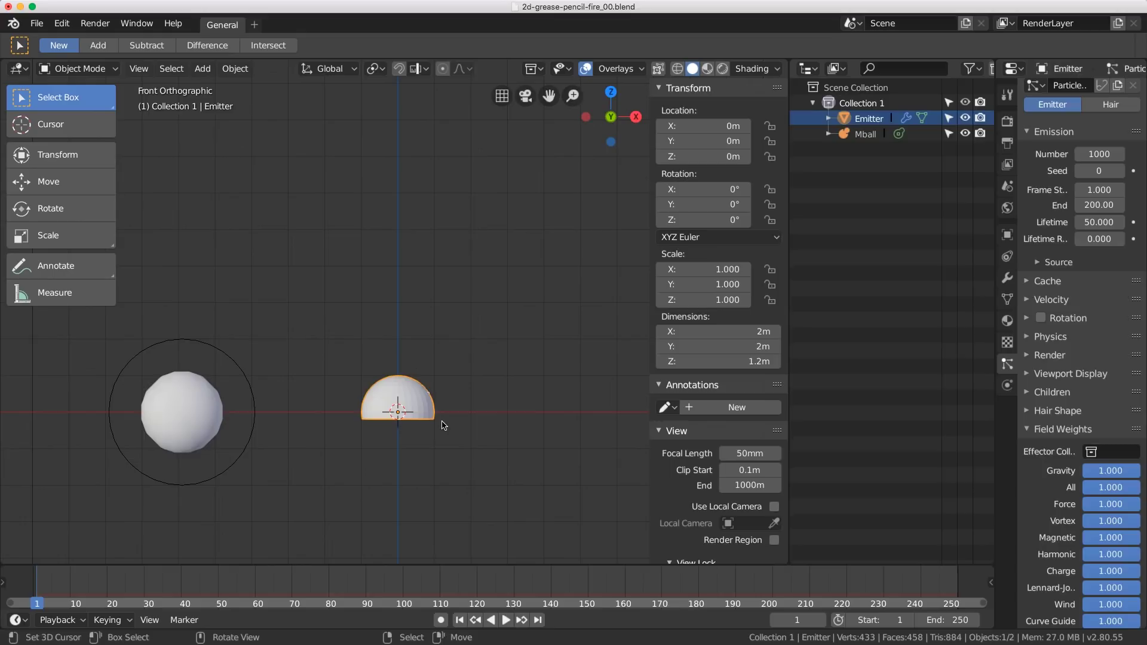
{"action": "key", "text": "shift"}
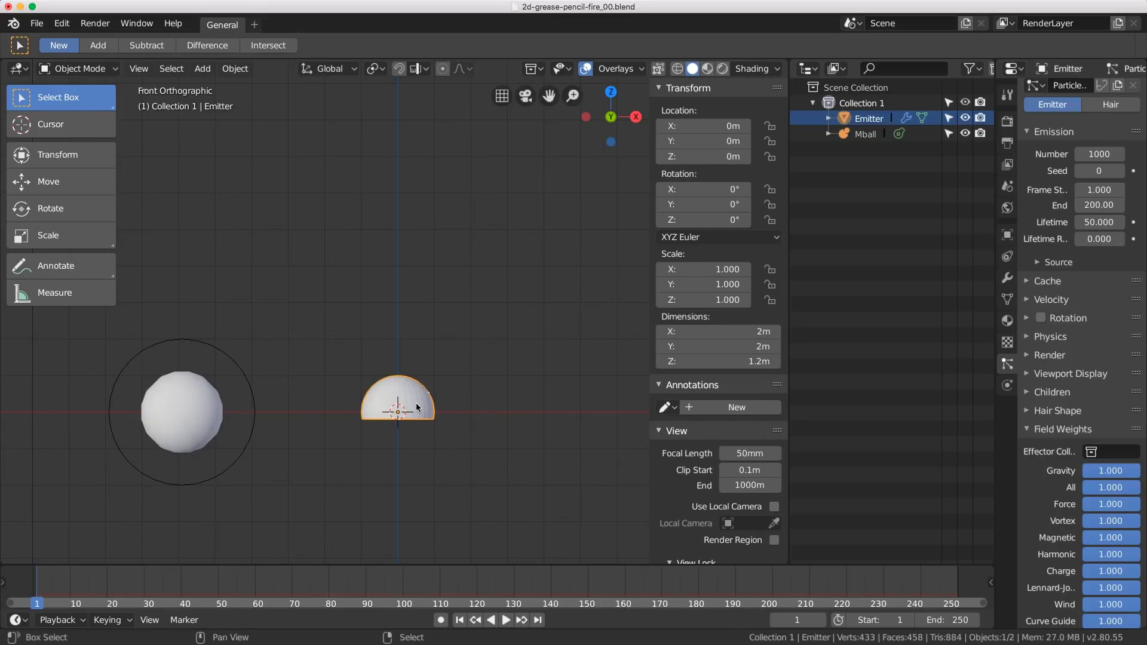
{"action": "key", "text": "space"}
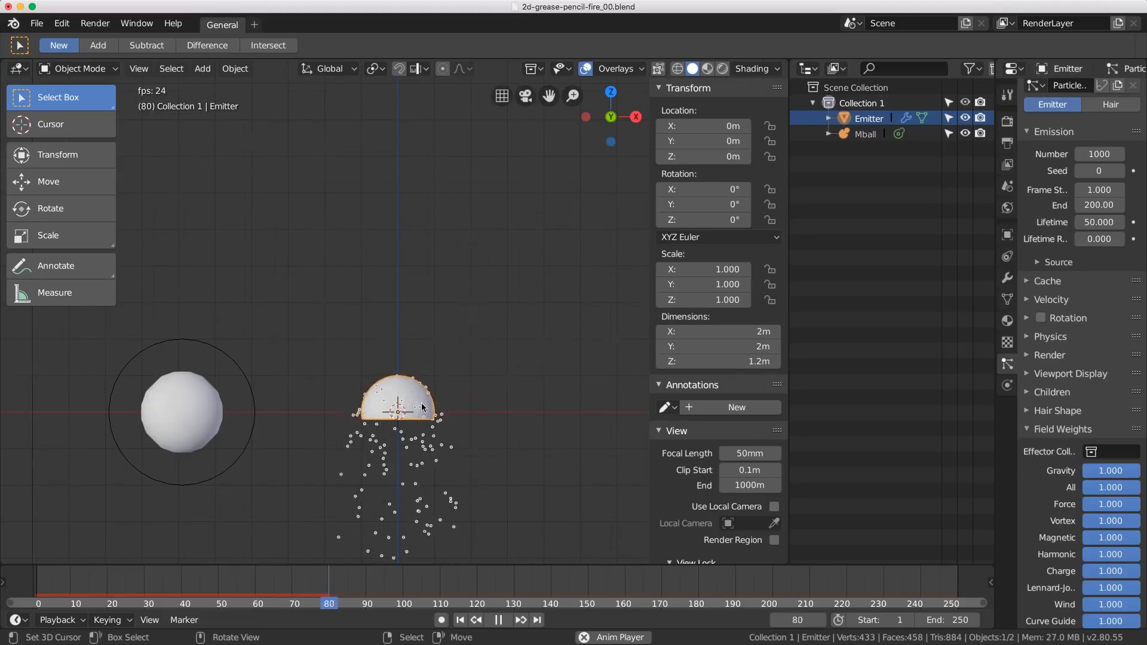
Set the particle Gravity weight to -2, watch particles rise, then stop playback
{"action": "scroll", "coordinate": [418, 425], "scroll_direction": "down", "scroll_amount": 4}
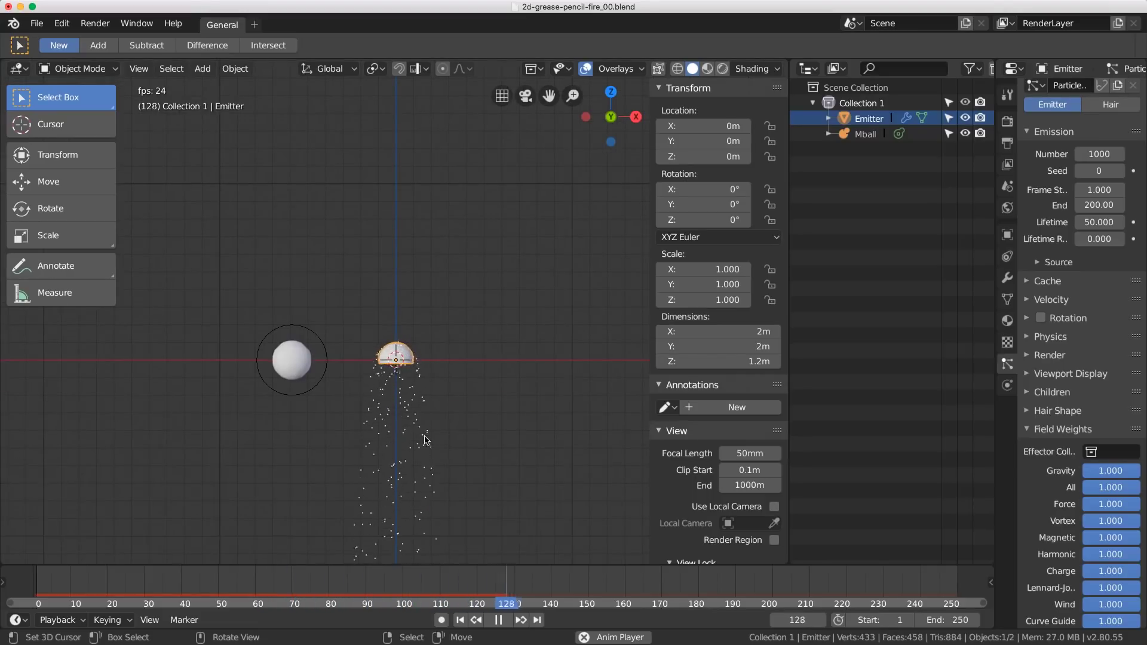
{"action": "left_click", "coordinate": [1111, 471]}
{"action": "type", "text": "-2"}
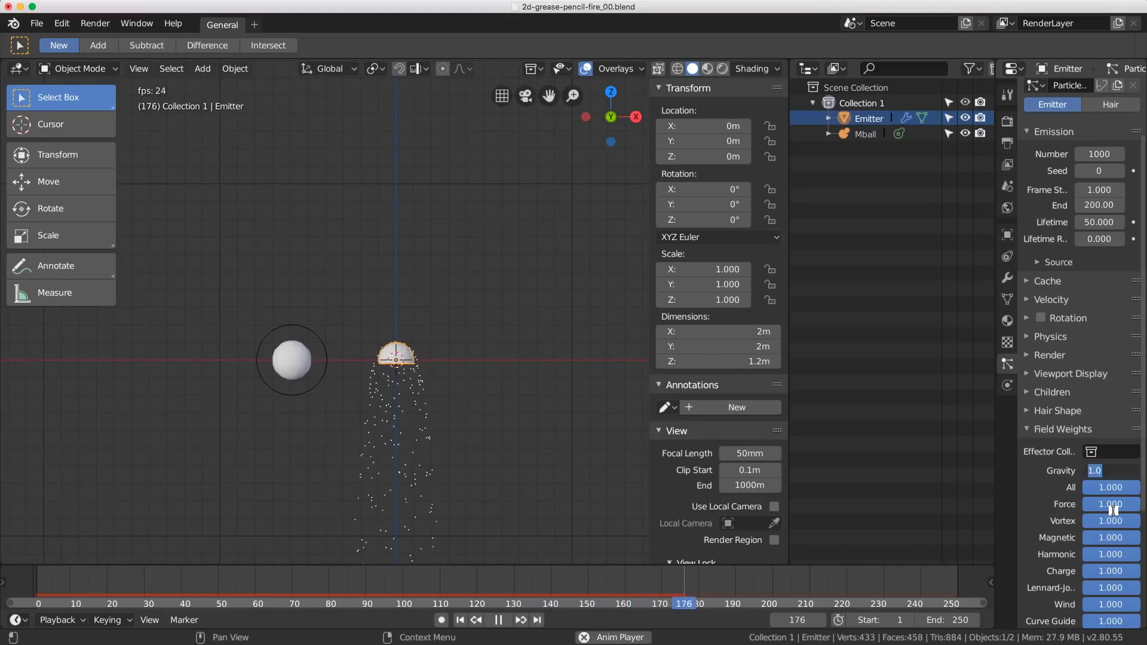
{"action": "key", "text": "Return"}
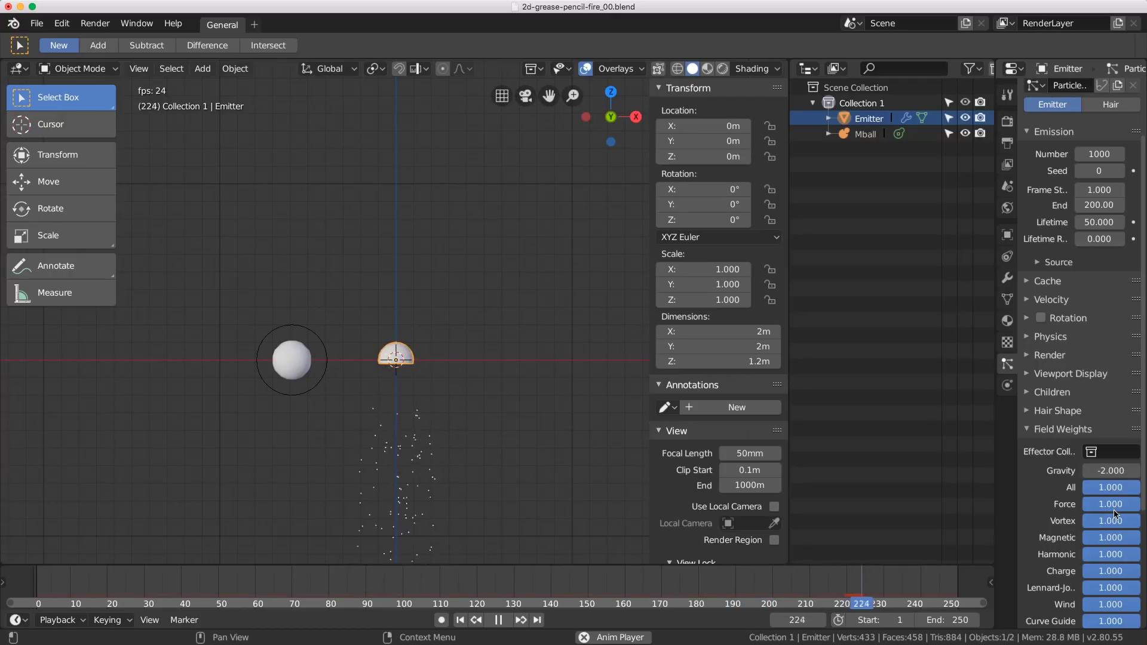
{"action": "scroll", "coordinate": [420, 385], "scroll_direction": "up", "scroll_amount": 4}
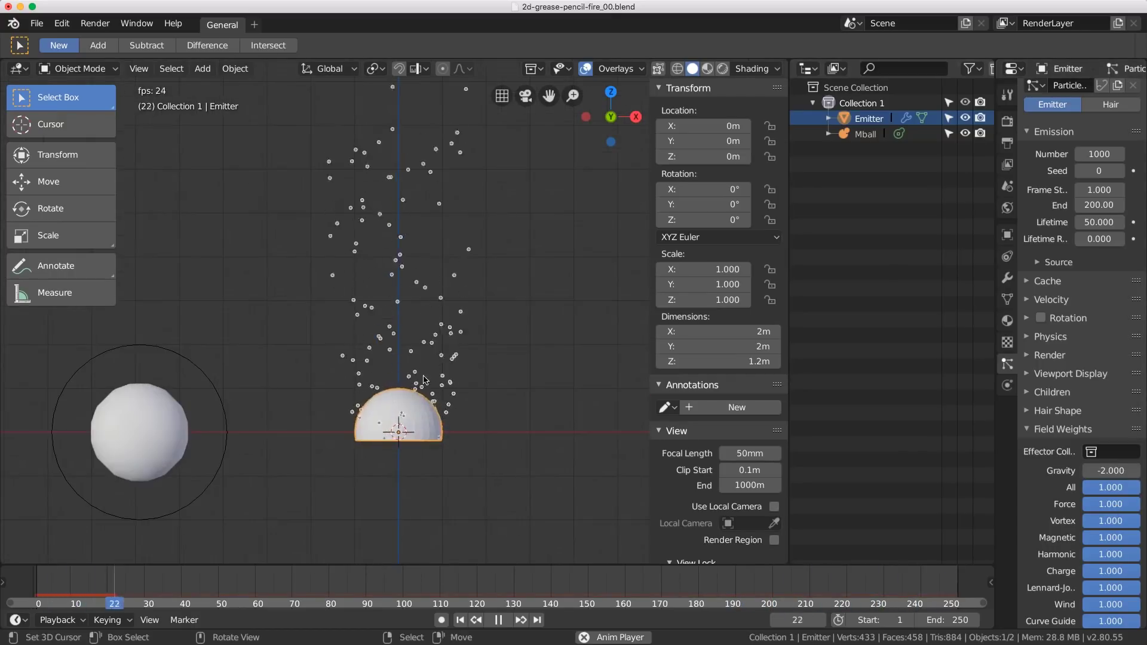
{"action": "scroll", "coordinate": [420, 386], "scroll_direction": "down", "scroll_amount": 2}
{"action": "middle_click_drag", "start_coordinate": [421, 385], "coordinate": [415, 404], "text": "shift"}
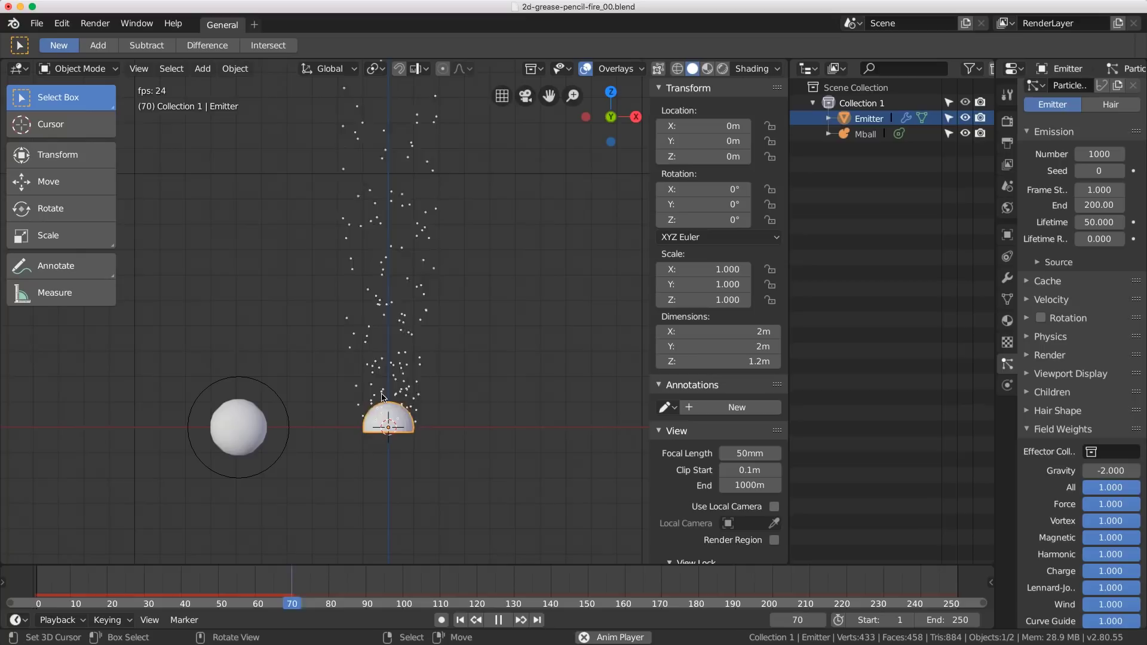
{"action": "key", "text": "Escape"}
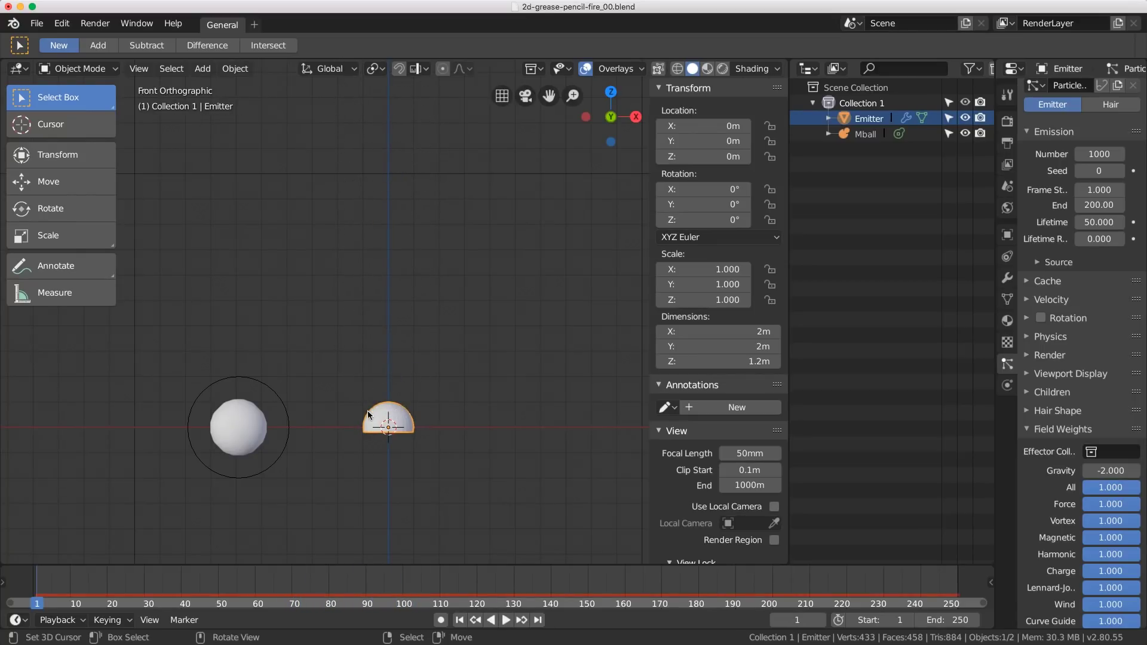
{"action": "left_click_drag", "start_coordinate": [365, 414], "coordinate": [335, 384]}
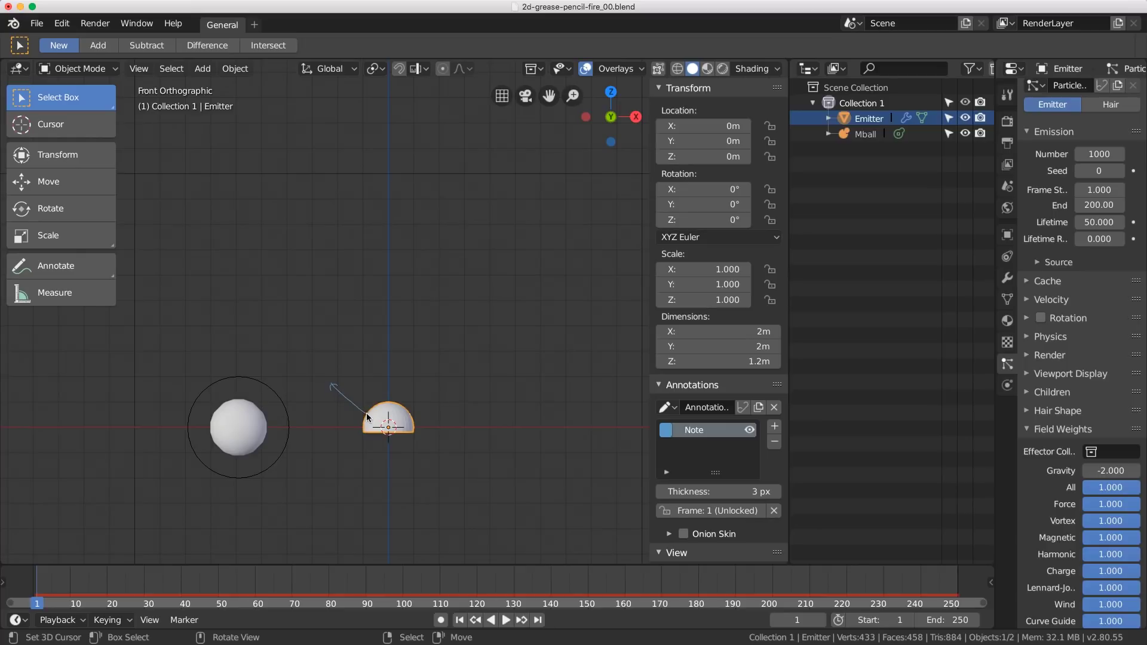
{"action": "left_click_drag", "start_coordinate": [367, 413], "coordinate": [345, 359]}
{"action": "left_click_drag", "start_coordinate": [365, 412], "coordinate": [371, 355]}
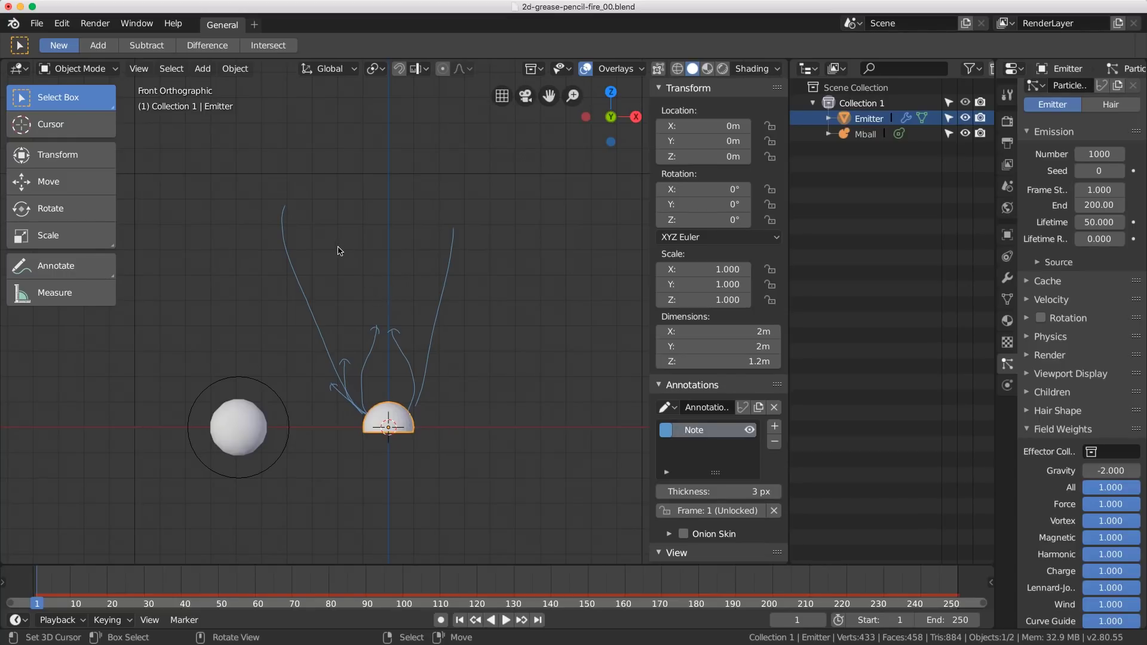
{"action": "left_click", "coordinate": [775, 441]}
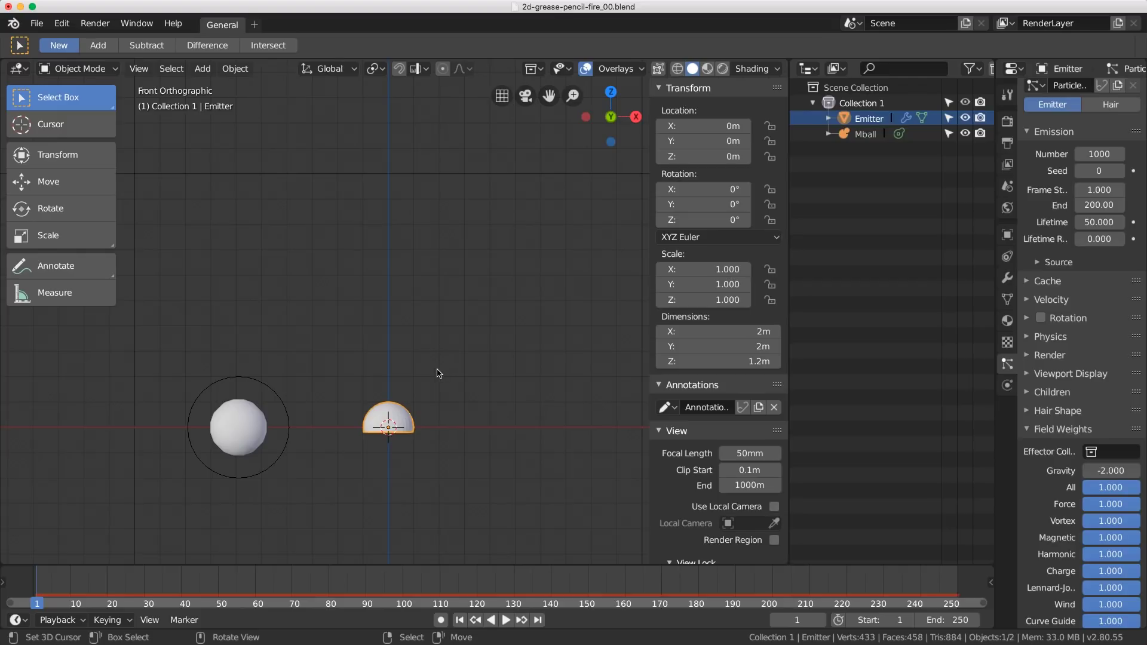
Play the particles and add a lattice scaled about 2.26, then stretched tall along Z
{"action": "key", "text": "space"}
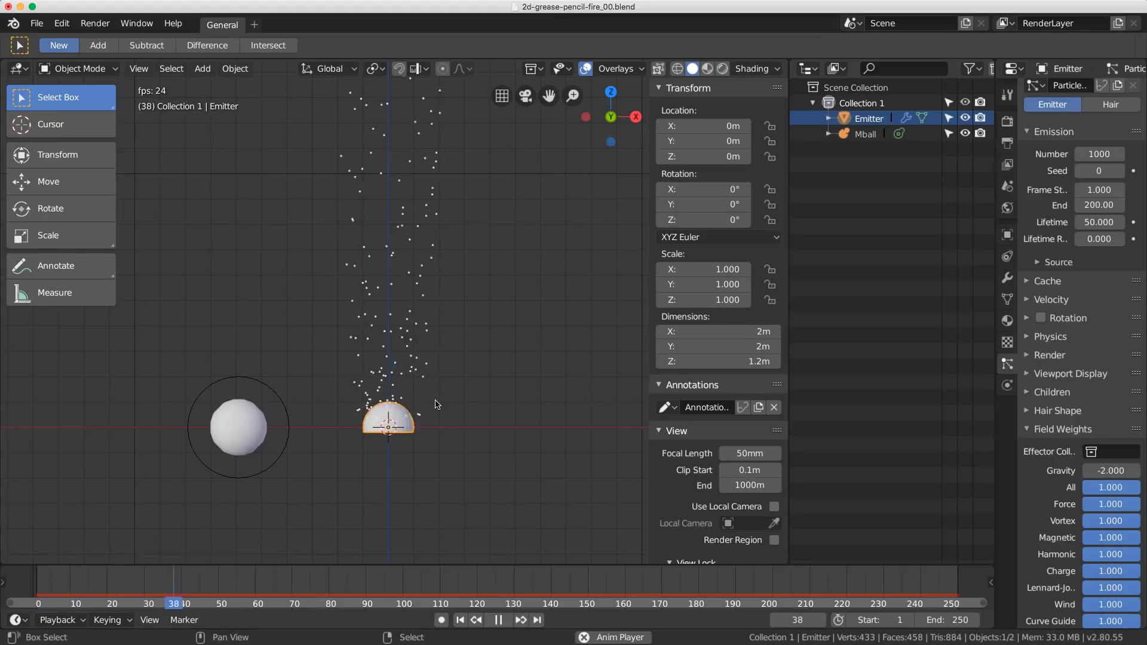
{"action": "key", "text": "shift+a"}
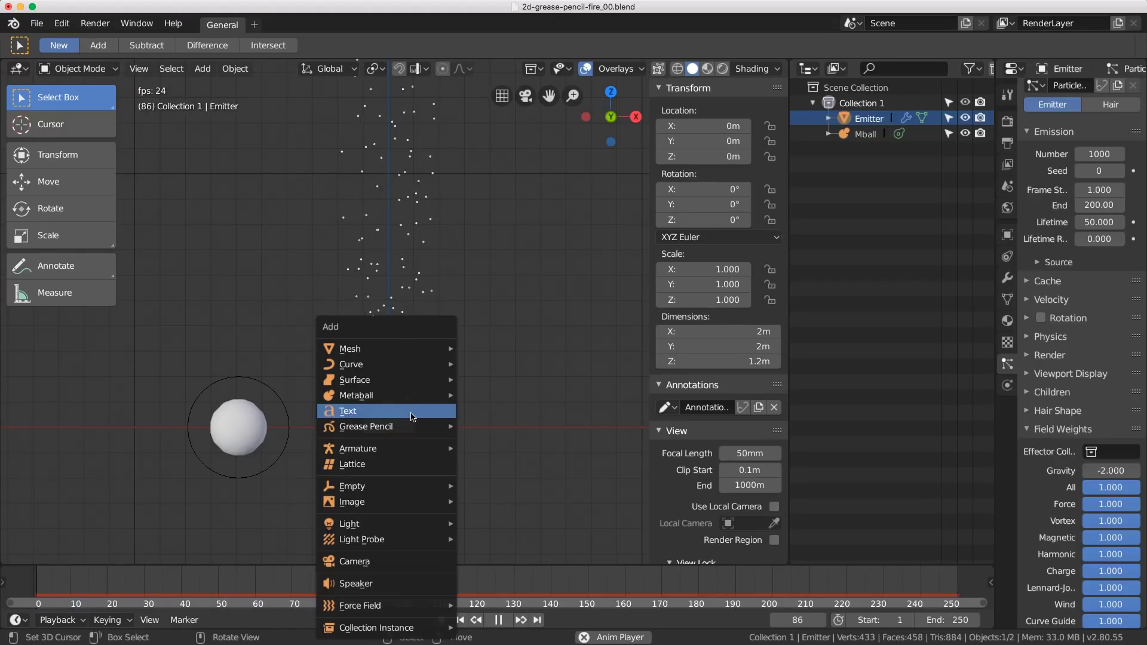
{"action": "left_click", "coordinate": [401, 463]}
{"action": "key", "text": "s"}
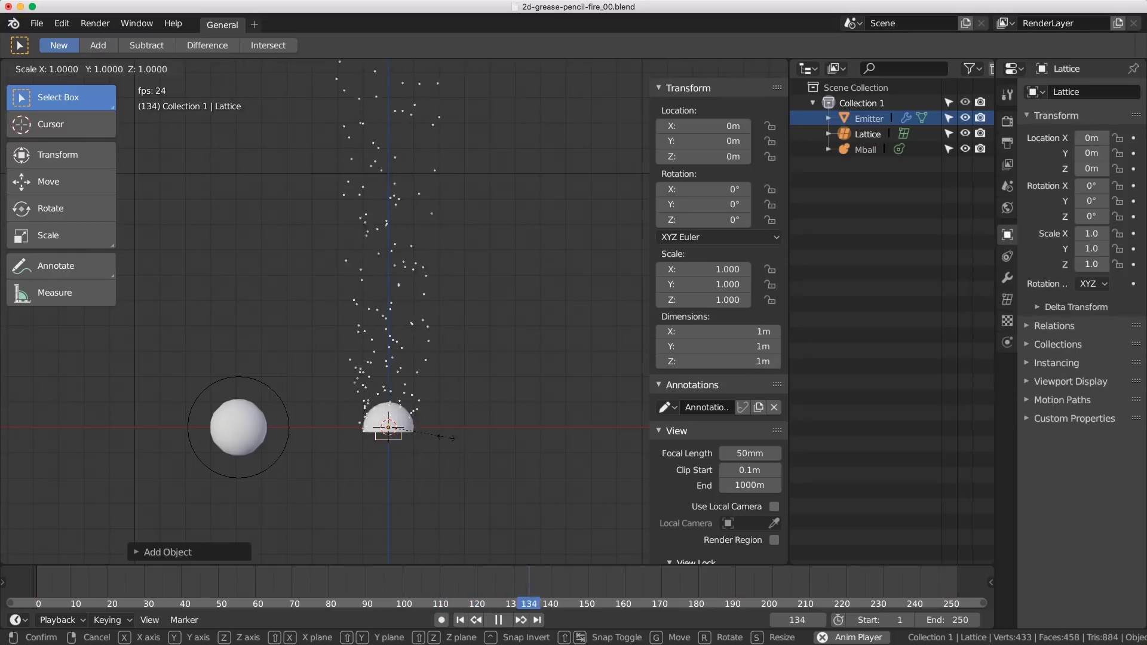
{"action": "left_click", "coordinate": [509, 485]}
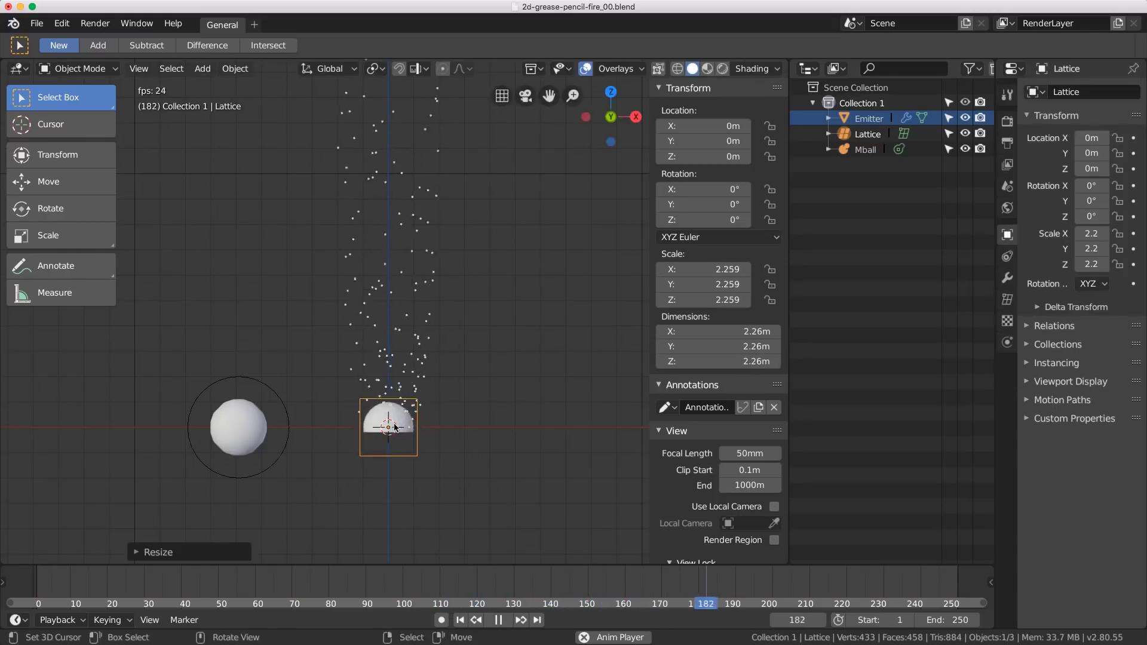
{"action": "key", "text": "s"}
{"action": "key", "text": "z"}
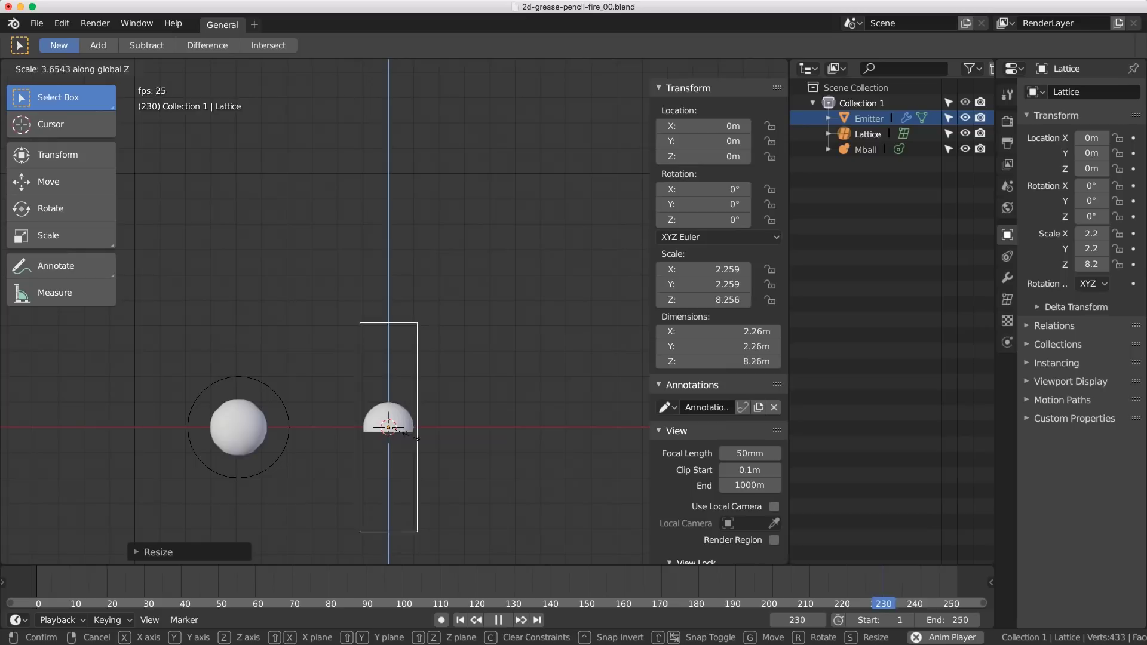
{"action": "left_click", "coordinate": [420, 440]}
Raise the lattice to Z 4.4031 m and set its W resolution to 4
{"action": "key", "text": "g"}
{"action": "key", "text": "z"}
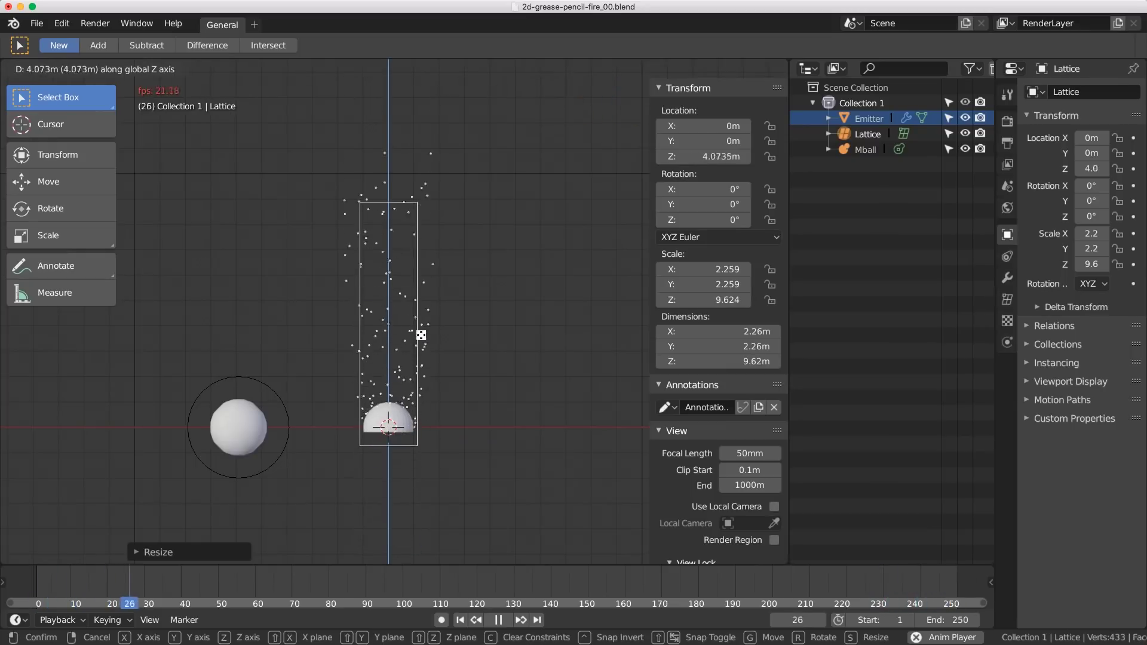
{"action": "left_click", "coordinate": [422, 329]}
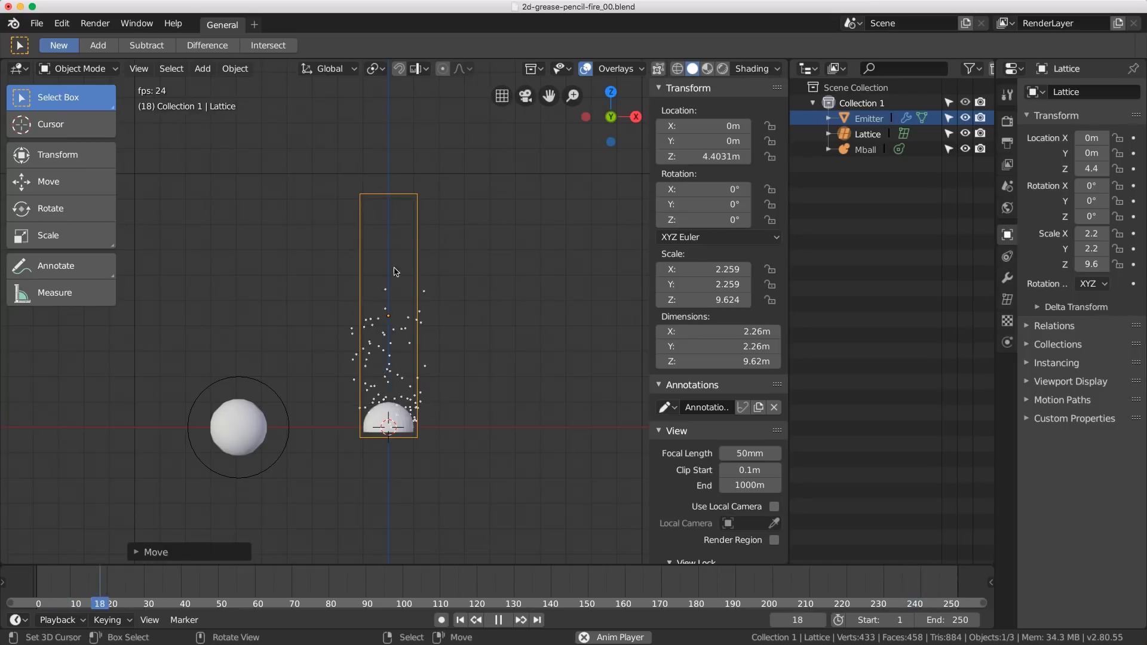
{"action": "left_click", "coordinate": [1007, 300]}
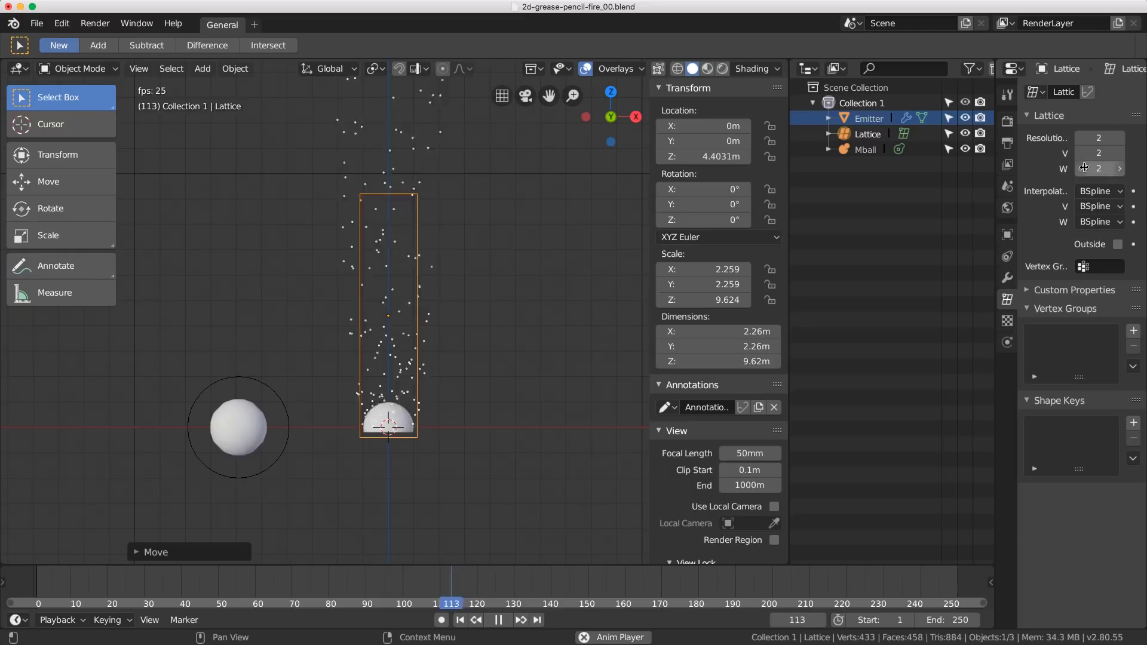
{"action": "left_click_drag", "start_coordinate": [1070, 169], "coordinate": [1117, 168]}
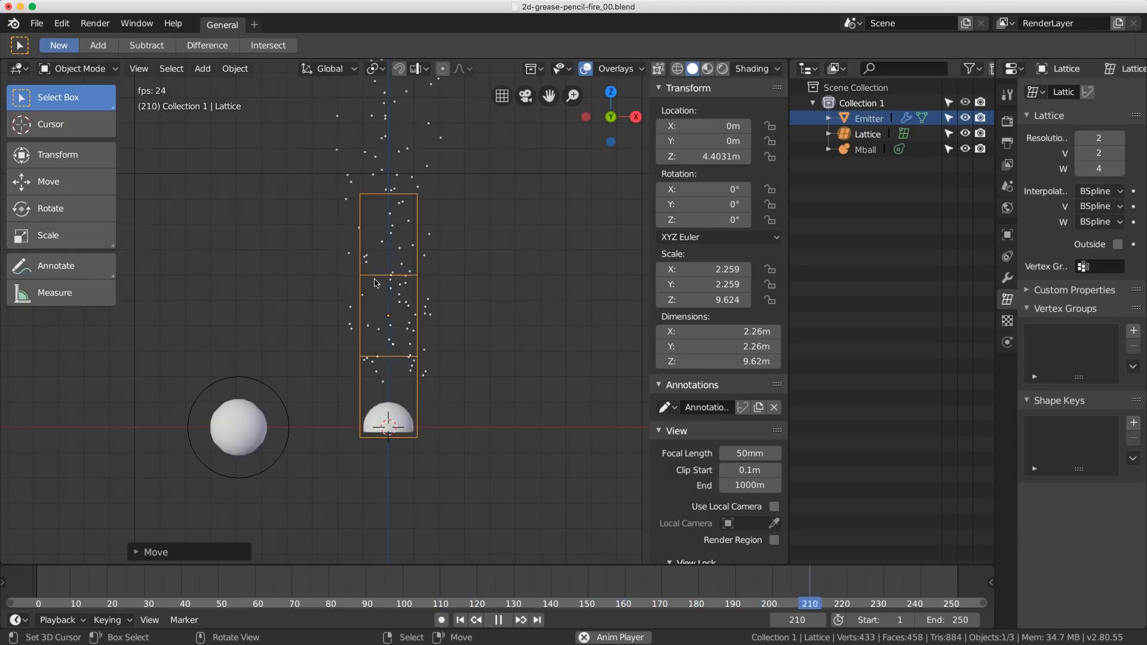
Select Emitter then Lattice and parent them with Lattice Deform
{"action": "left_click", "coordinate": [410, 416]}
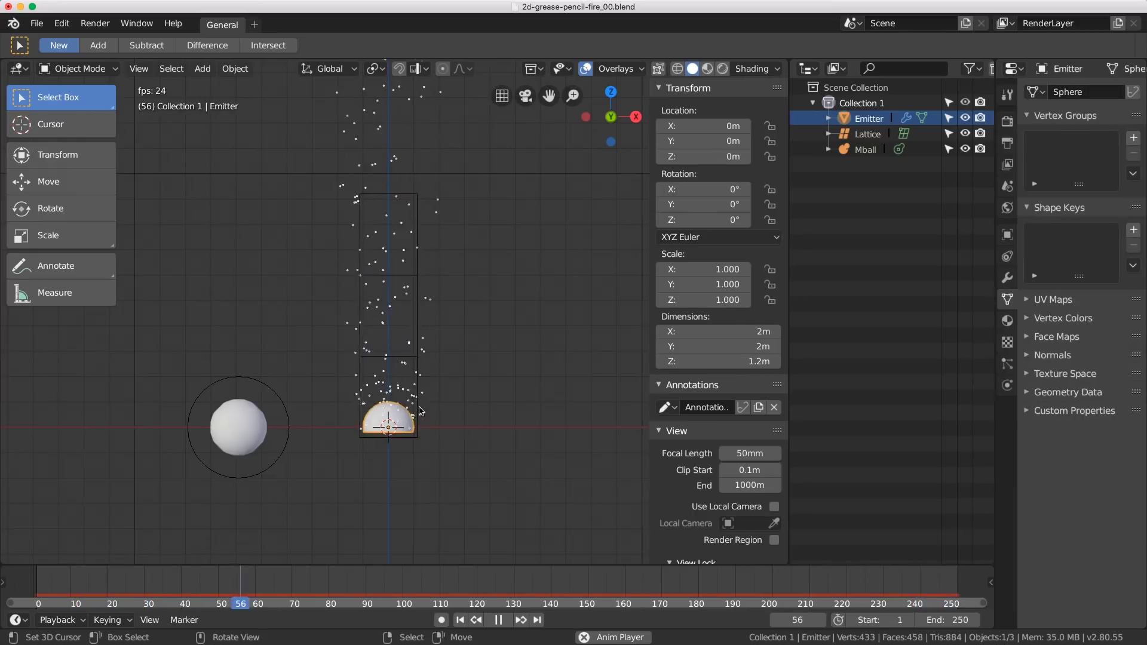
{"action": "left_click", "coordinate": [418, 443], "text": "shift"}
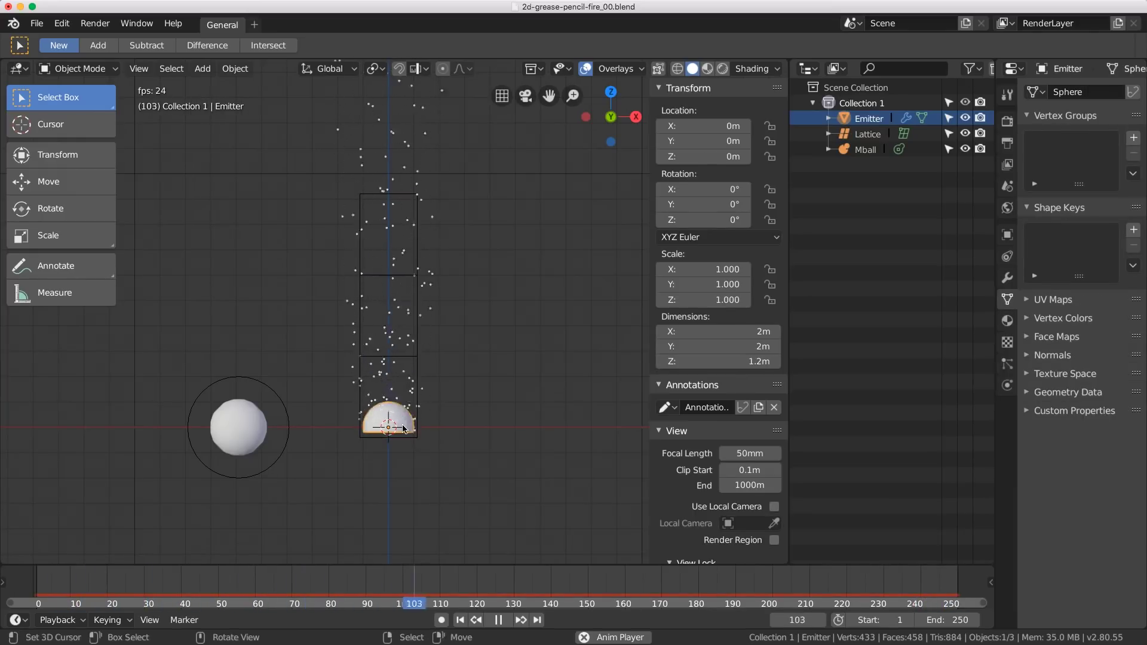
{"action": "scroll", "coordinate": [419, 443], "scroll_direction": "up", "scroll_amount": 4}
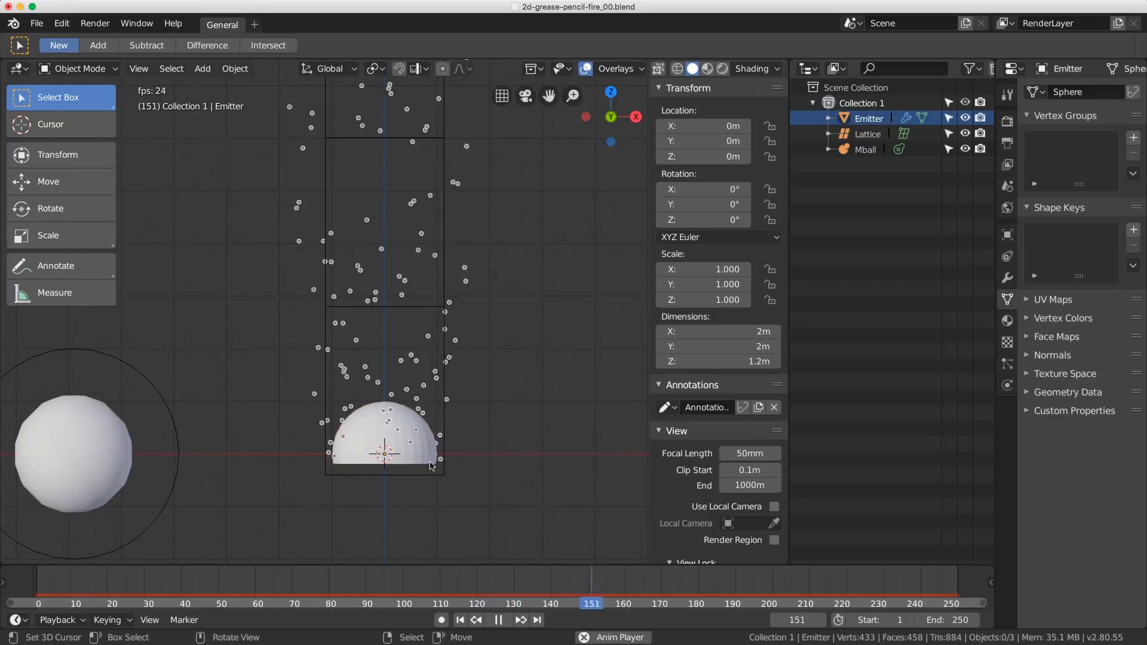
{"action": "left_click", "coordinate": [421, 459]}
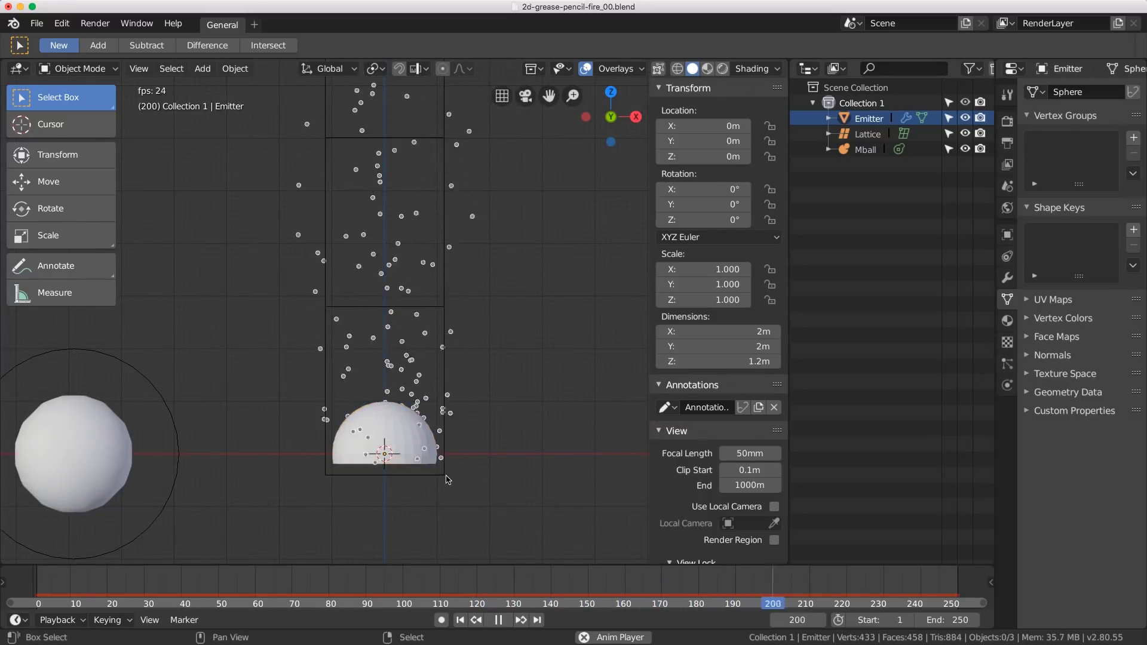
{"action": "left_click", "coordinate": [384, 452], "text": "shift"}
{"action": "scroll", "coordinate": [430, 371], "scroll_direction": "down", "scroll_amount": 6}
{"action": "scroll", "coordinate": [431, 371], "scroll_direction": "up", "scroll_amount": 2}
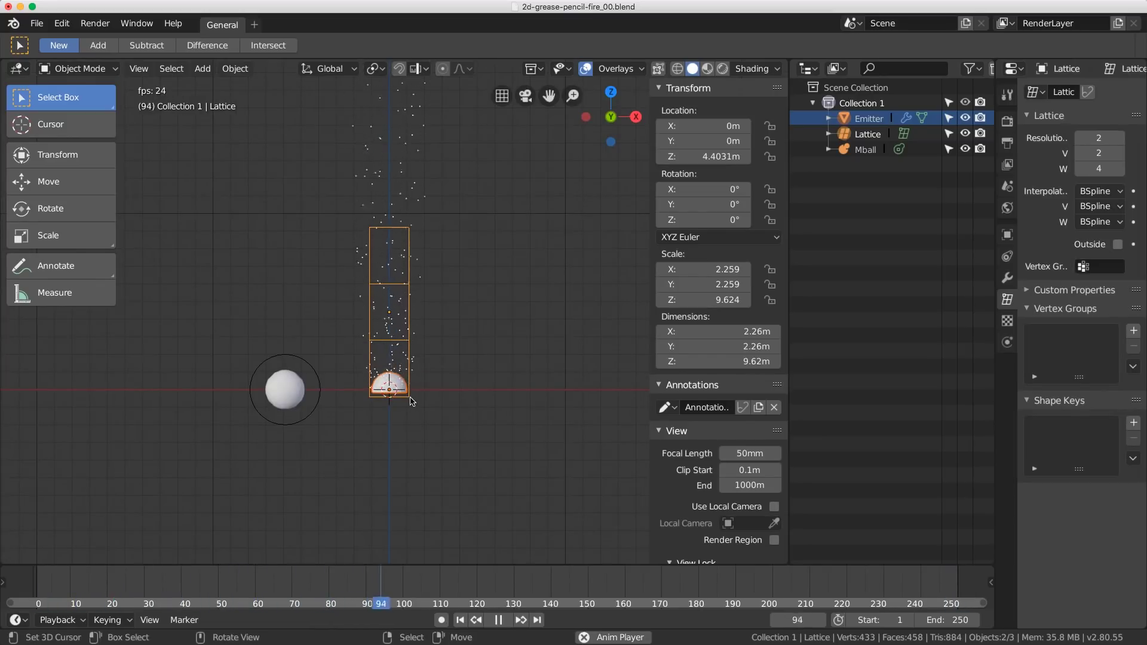
{"action": "key", "text": "ctrl+p"}
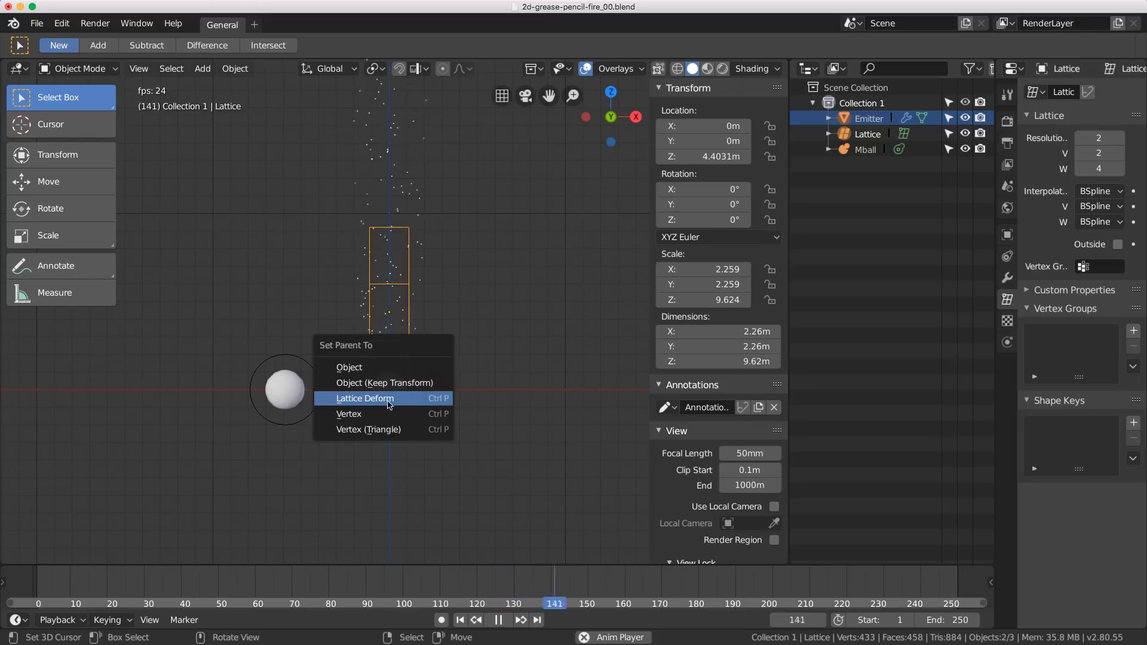
{"action": "left_click", "coordinate": [387, 400]}
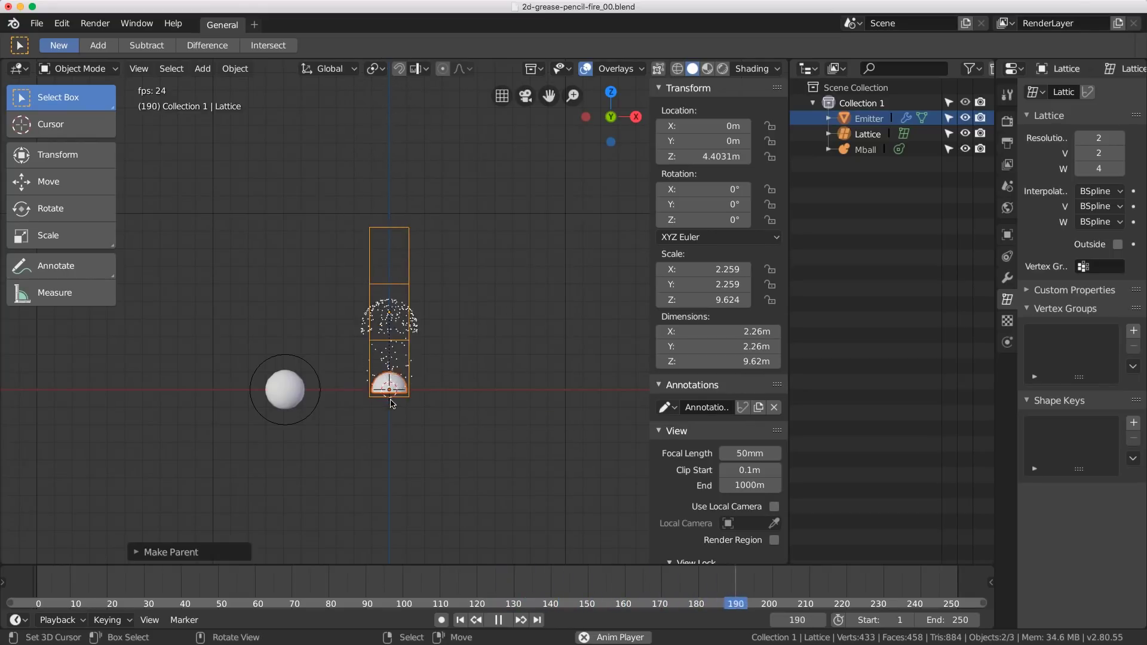
Check the Emitter's new Lattice modifier in the Modifiers tab
{"action": "left_click", "coordinate": [1008, 279]}
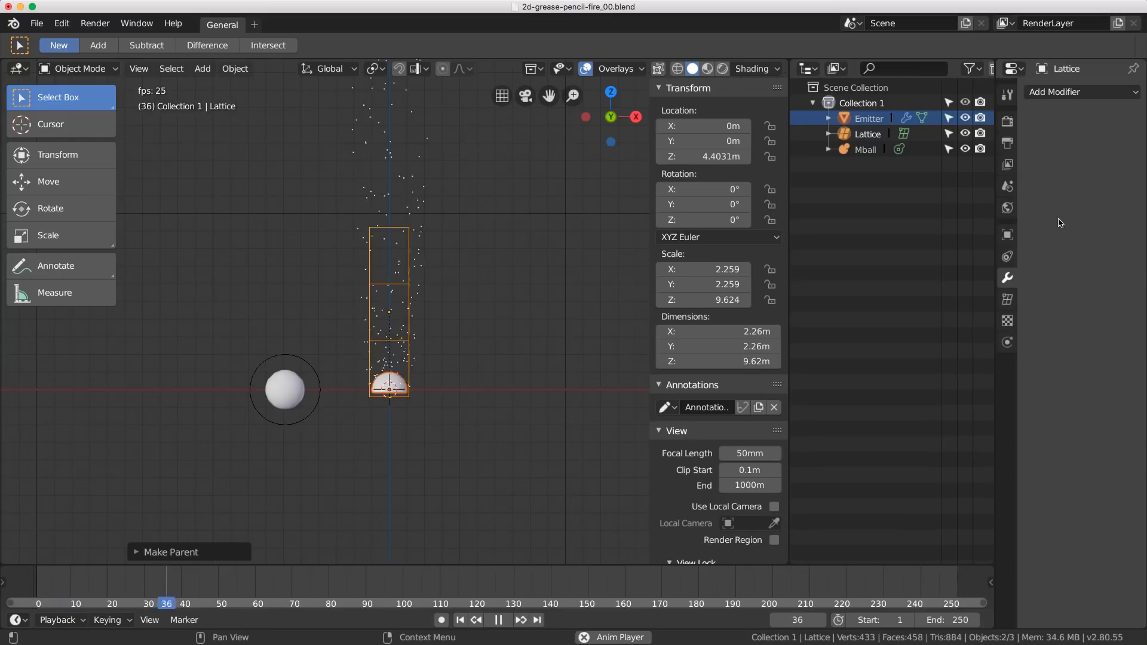
{"action": "left_click", "coordinate": [870, 118]}
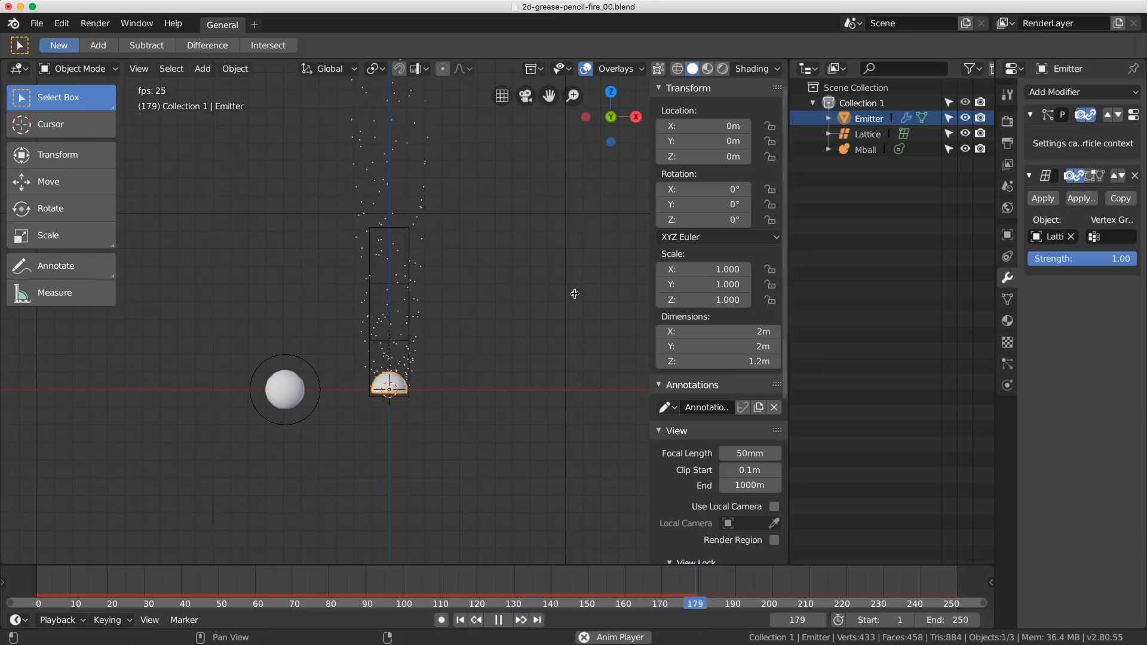
{"action": "scroll", "coordinate": [384, 350], "scroll_direction": "up", "scroll_amount": 3}
In lattice Edit Mode, scale the upper lattice points inward, excluding the Z axis
{"action": "left_click", "coordinate": [410, 266]}
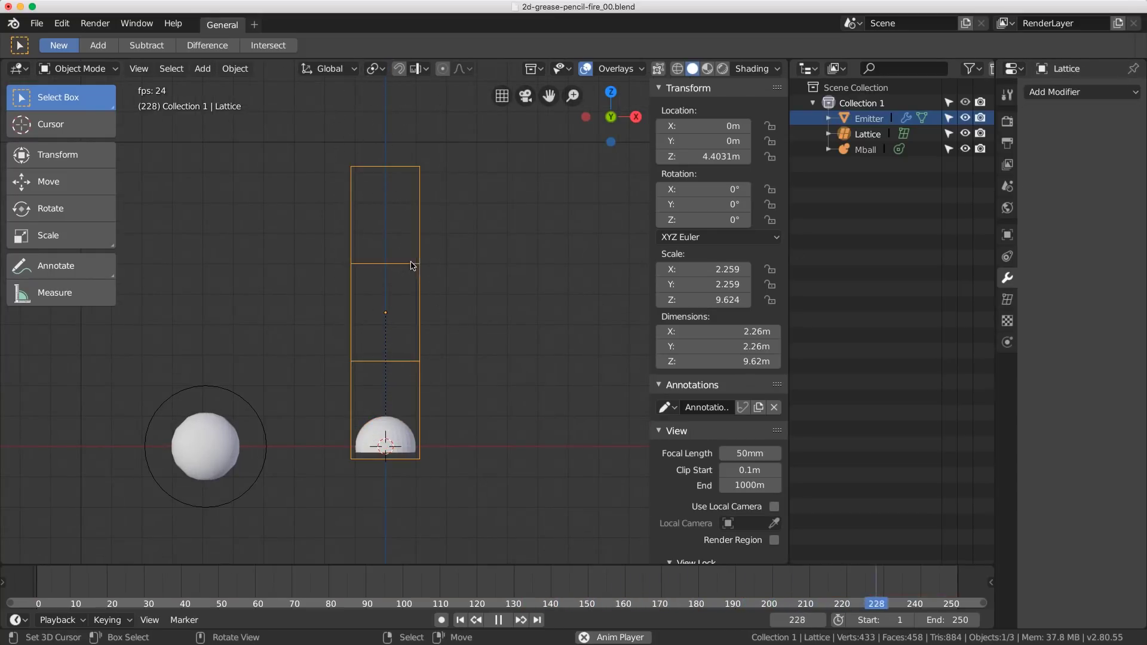
{"action": "key", "text": "ctrl+Tab"}
{"action": "left_click", "coordinate": [442, 266]}
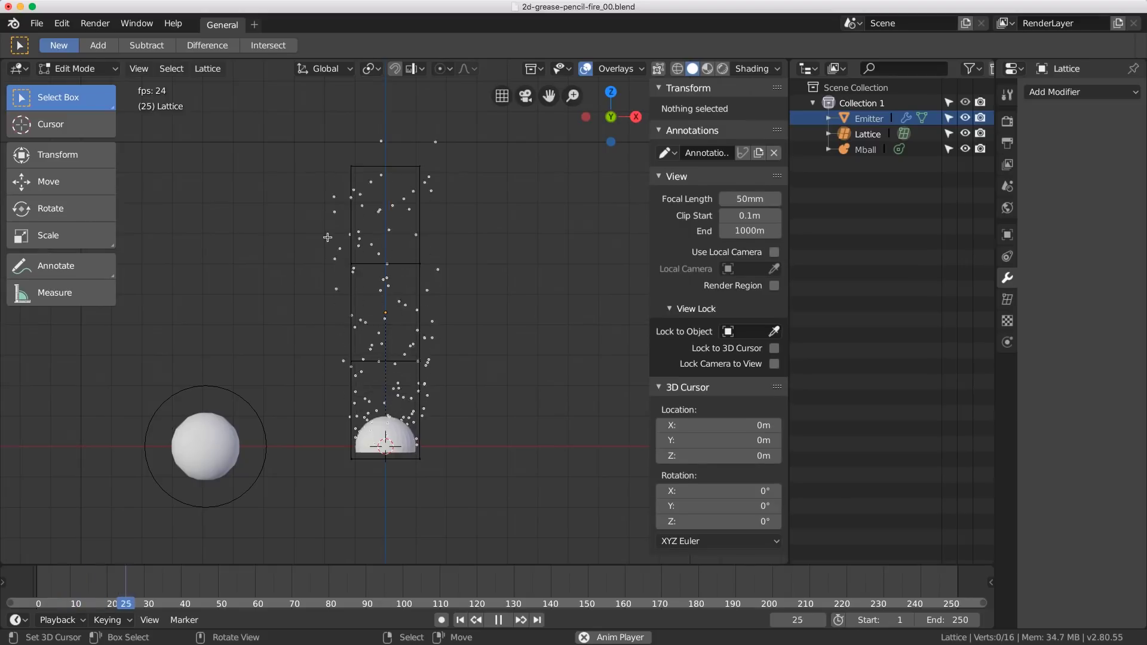
{"action": "left_click_drag", "start_coordinate": [332, 158], "coordinate": [487, 305]}
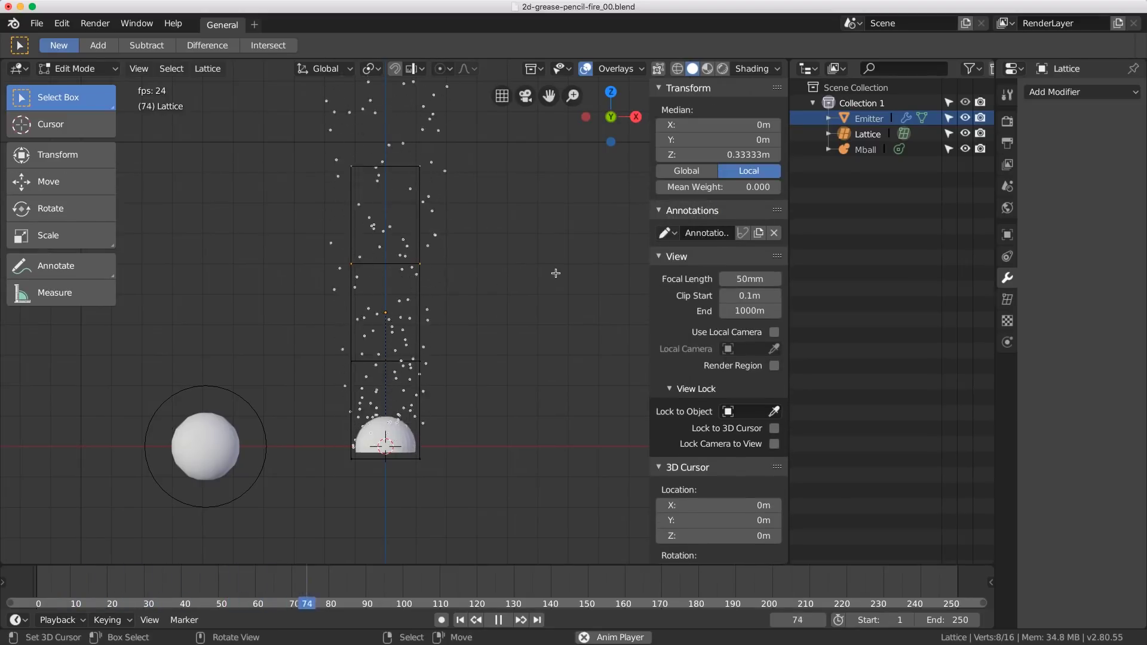
{"action": "key", "text": "s"}
{"action": "key", "text": "shift+z"}
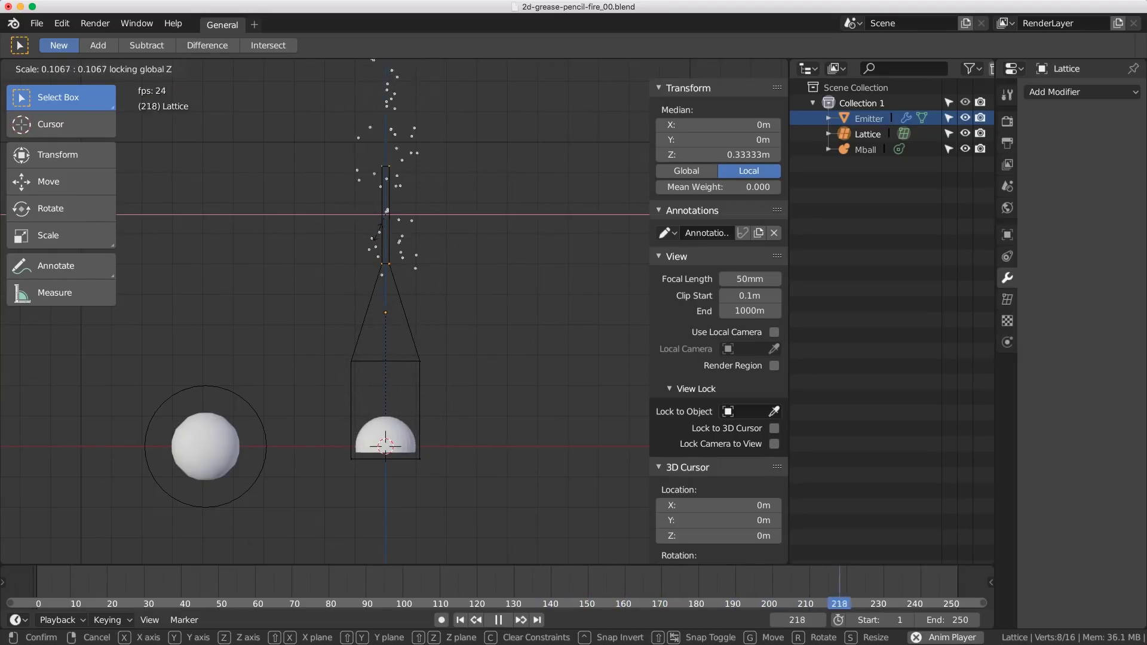
{"action": "left_click", "coordinate": [403, 254]}
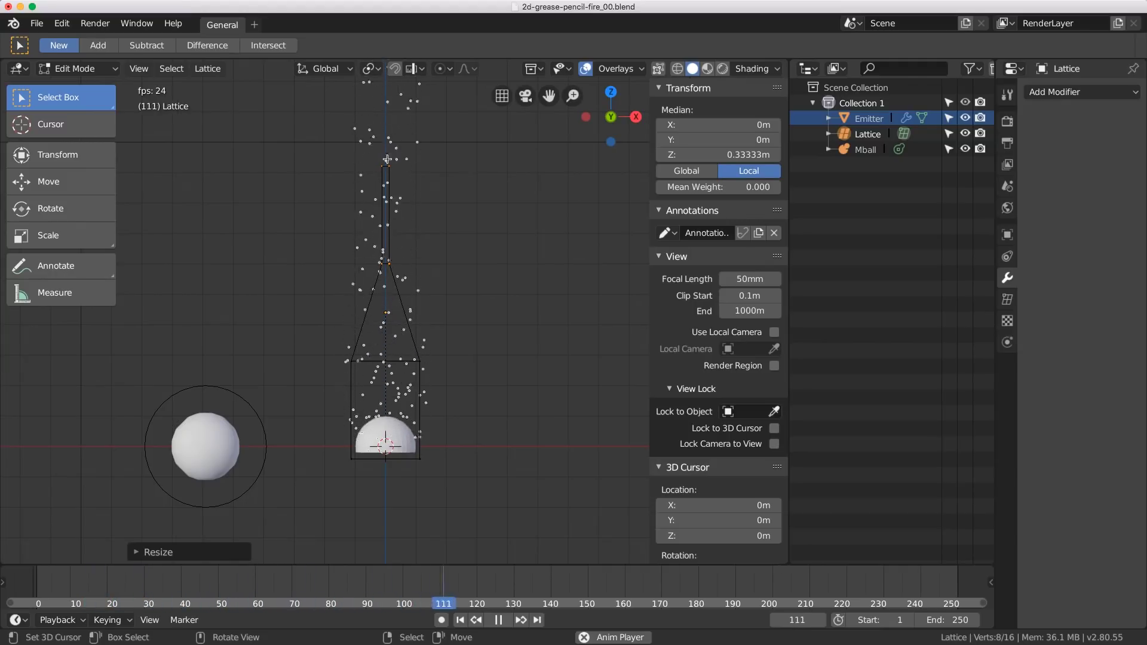
Return the lattice to Object Mode and make the Emitter the active object
{"action": "scroll", "coordinate": [387, 159], "scroll_direction": "down", "scroll_amount": 1}
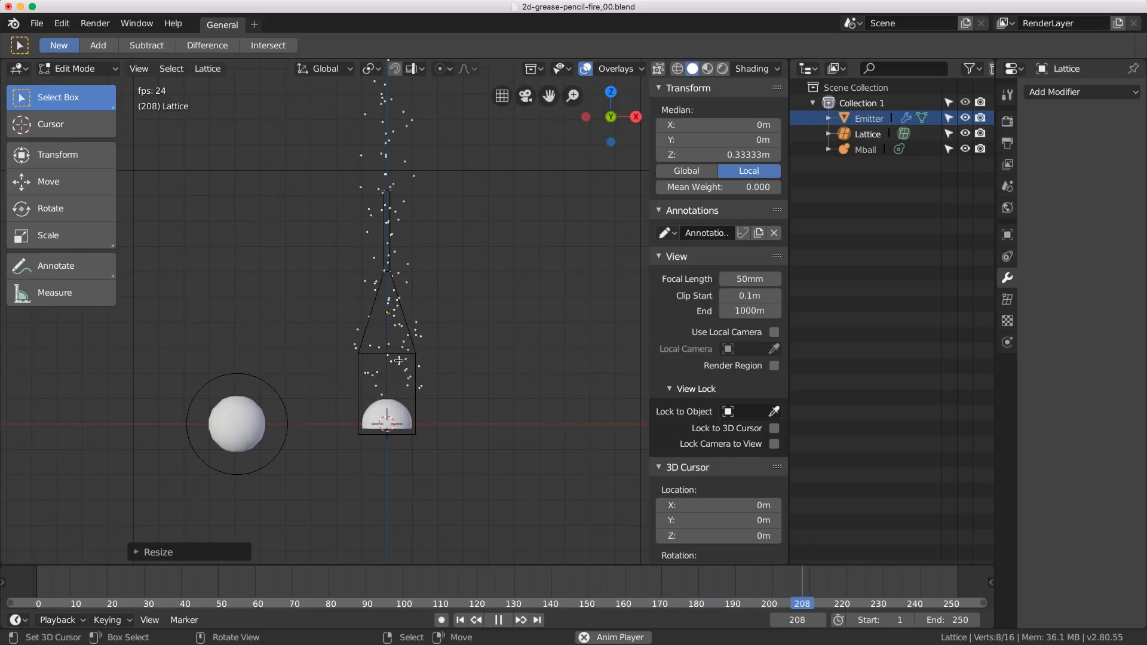
{"action": "key", "text": "ctrl+Tab"}
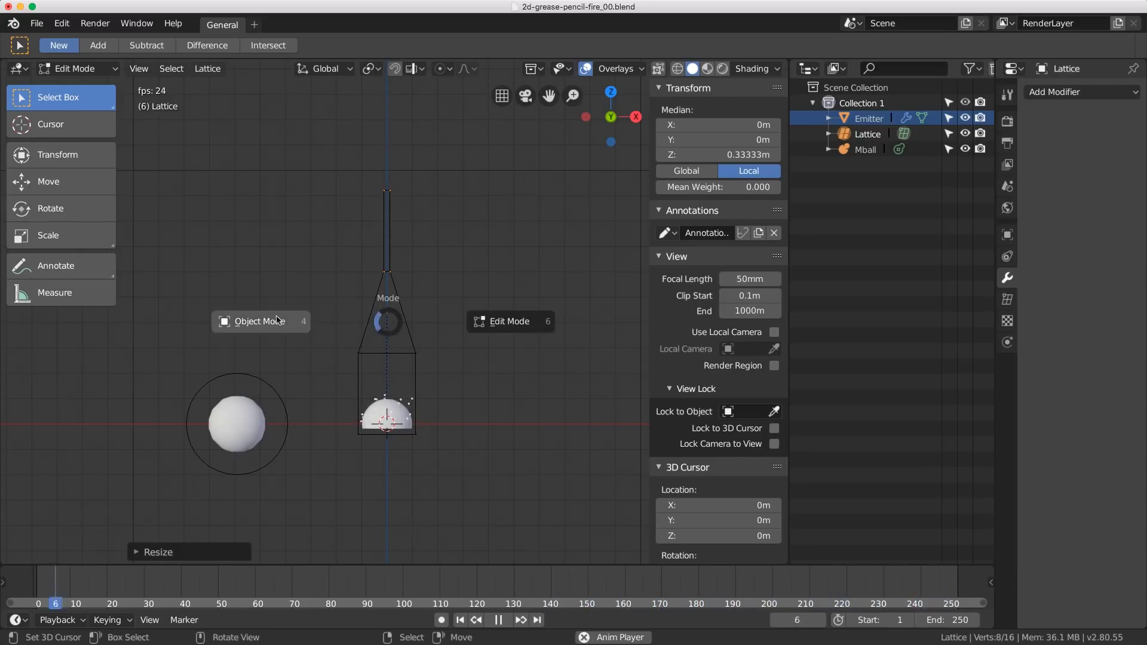
{"action": "left_click", "coordinate": [256, 321]}
{"action": "left_click", "coordinate": [389, 416]}
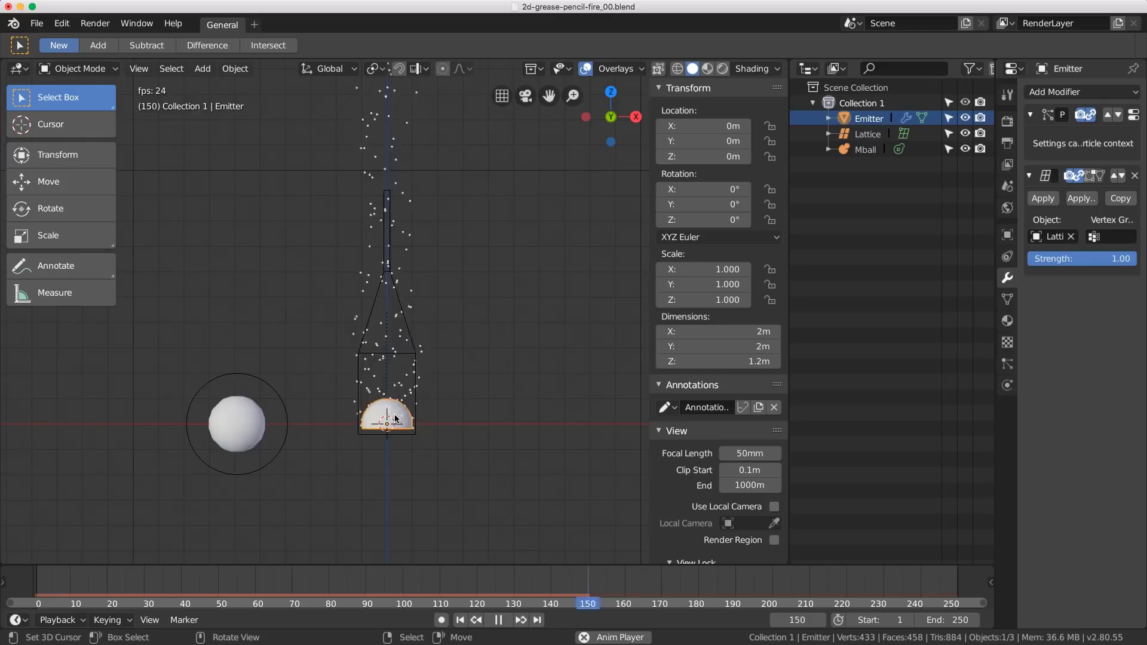
Render the Emitter's particles as Object instances of Mball
{"action": "left_click", "coordinate": [1008, 367]}
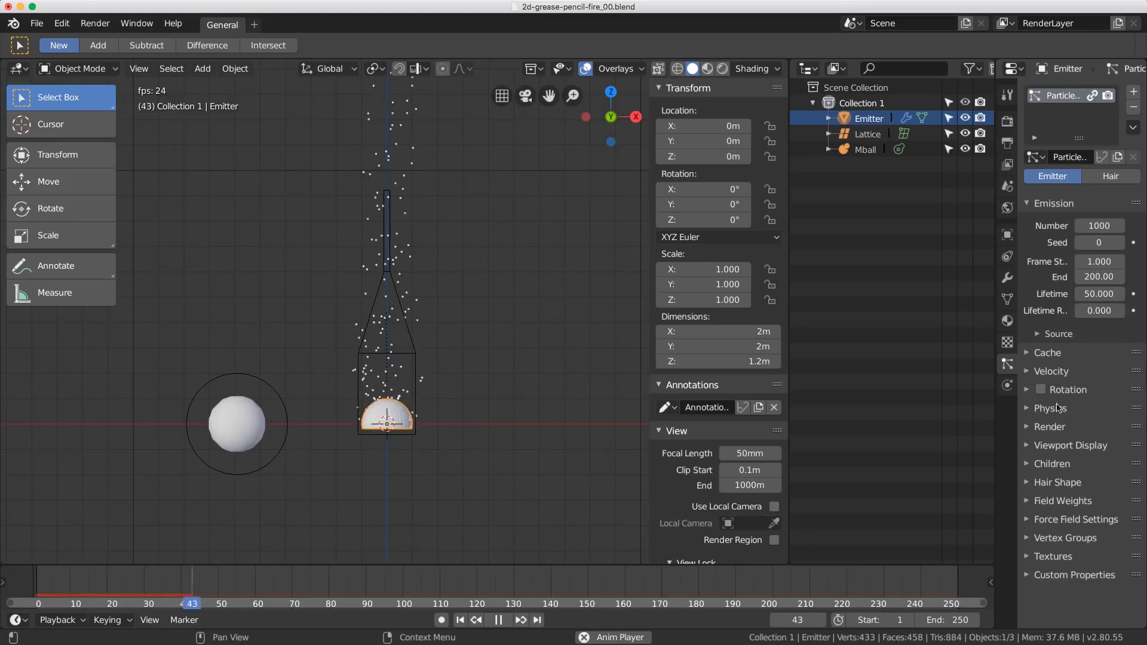
{"action": "left_click", "coordinate": [1029, 426]}
{"action": "scroll", "coordinate": [1076, 428], "scroll_direction": "down", "scroll_amount": 1}
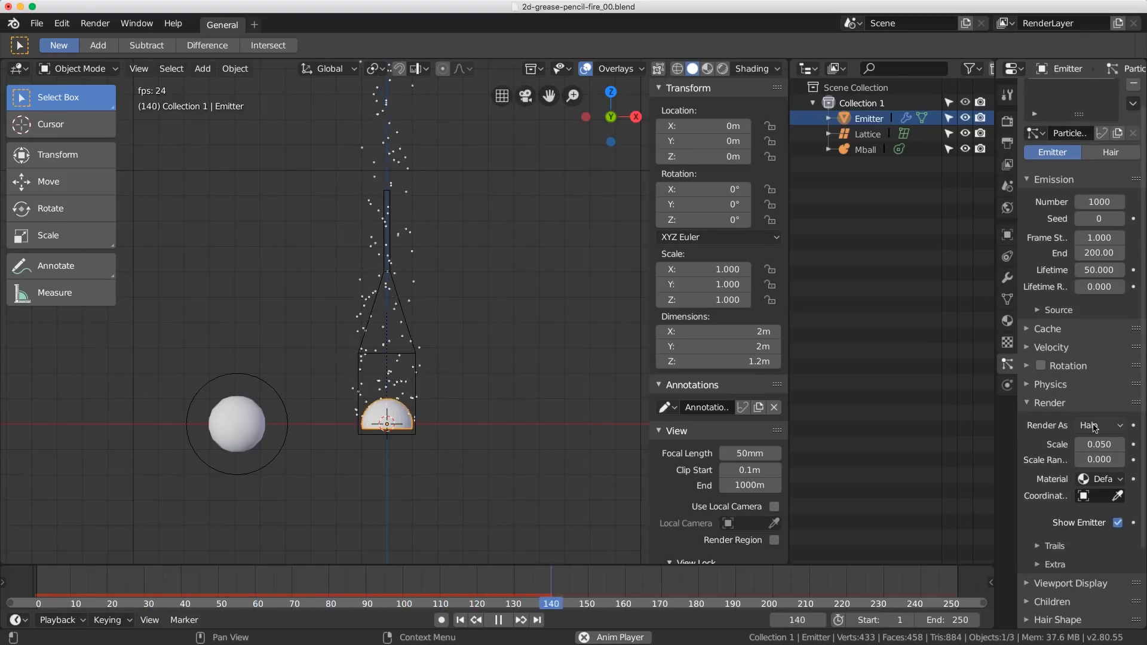
{"action": "left_click", "coordinate": [1095, 427]}
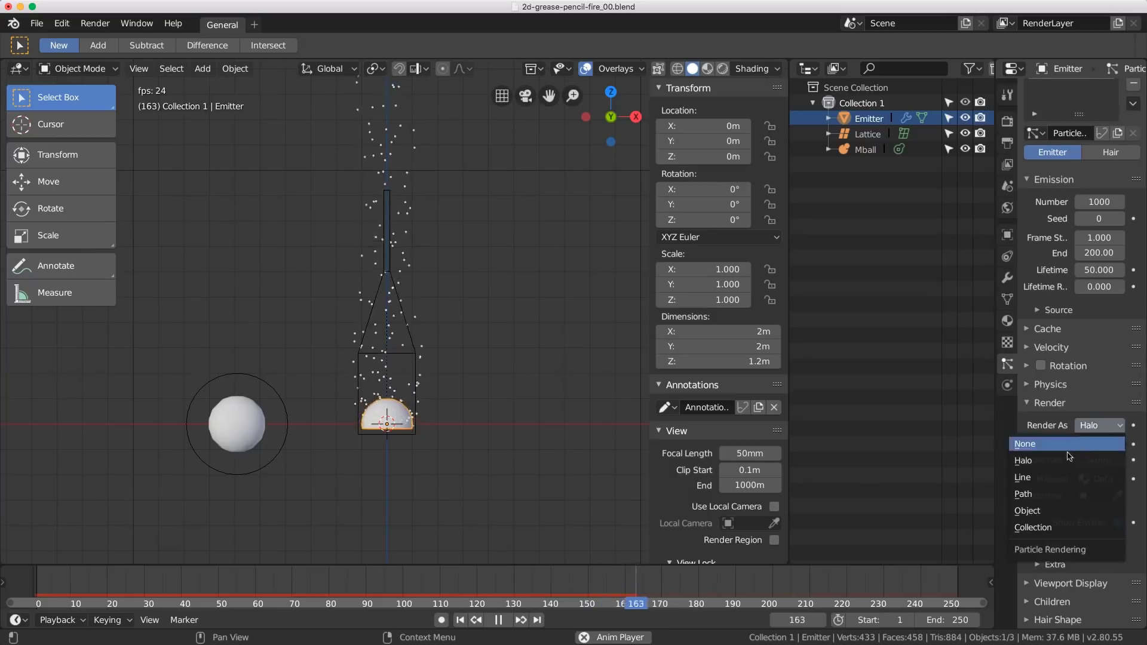
{"action": "left_click", "coordinate": [1058, 512]}
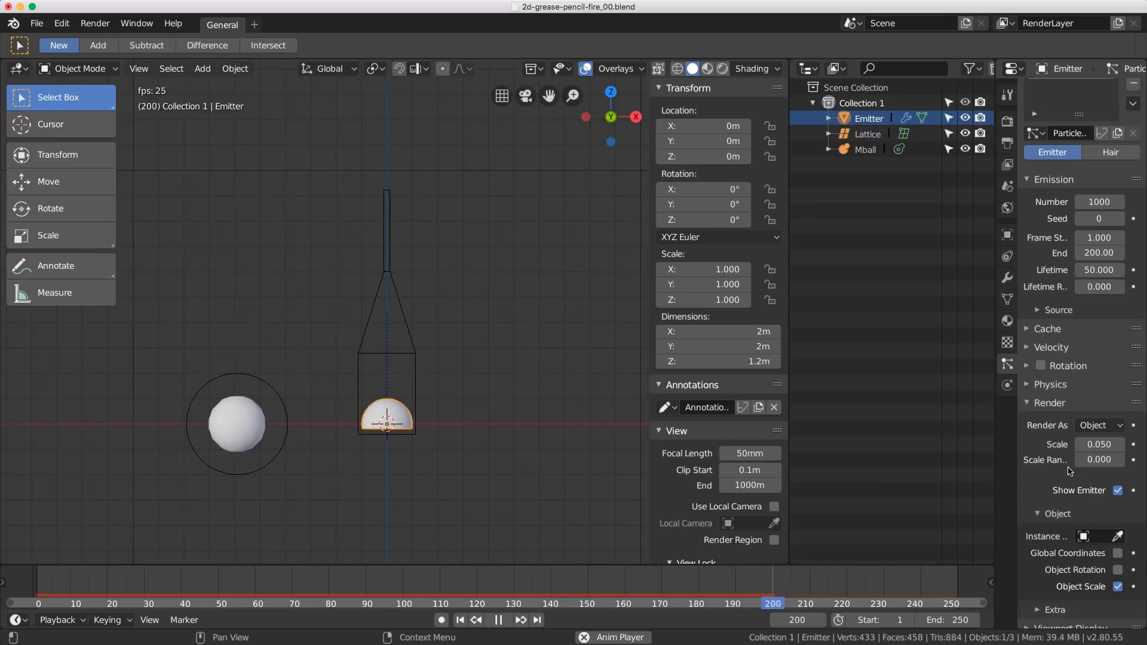
{"action": "left_click", "coordinate": [1097, 538]}
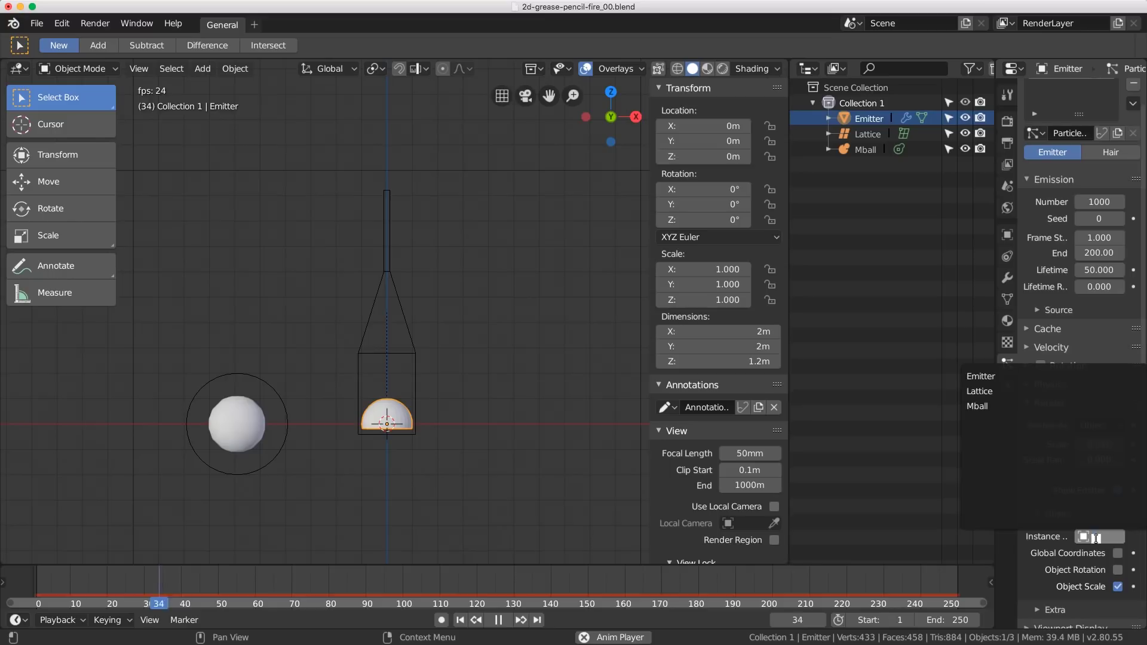
{"action": "left_click", "coordinate": [978, 406]}
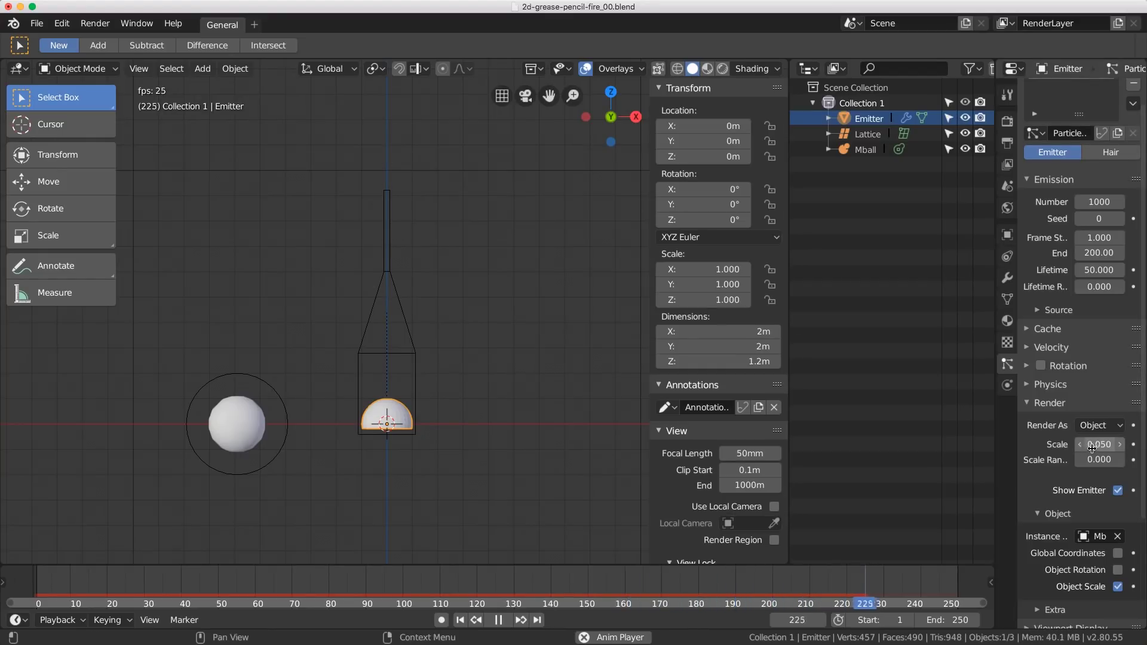
Set particle scale to 0.5 and scale randomness to 0.5, then select the Mball sphere
{"action": "left_click", "coordinate": [1115, 449]}
{"action": "type", "text": ".5"}
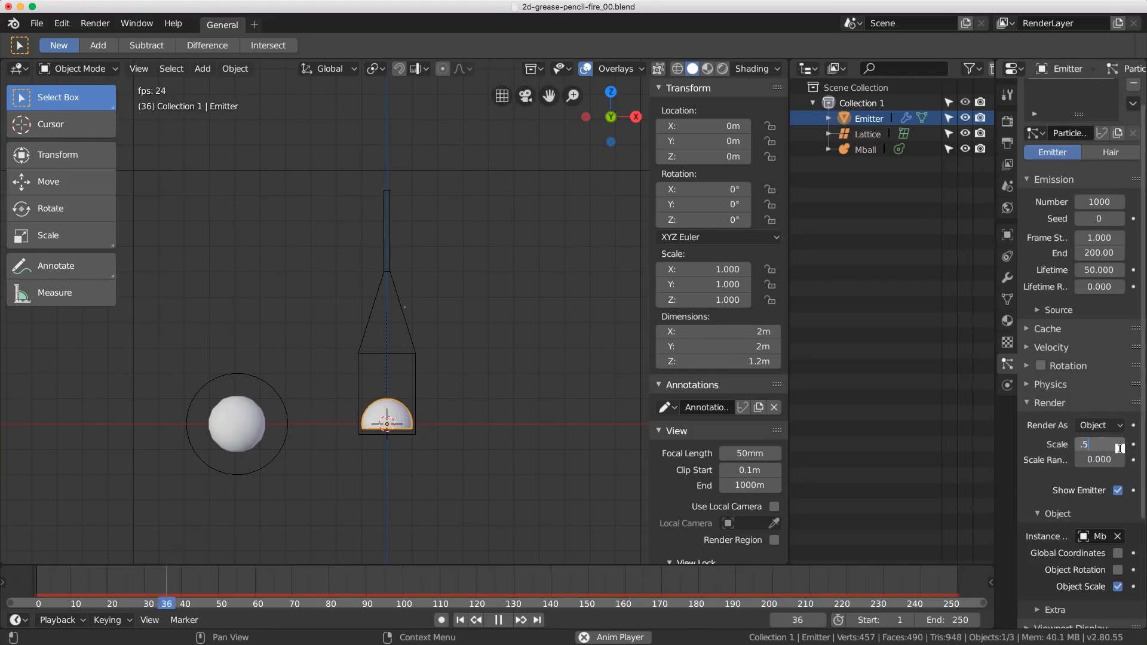
{"action": "key", "text": "Return"}
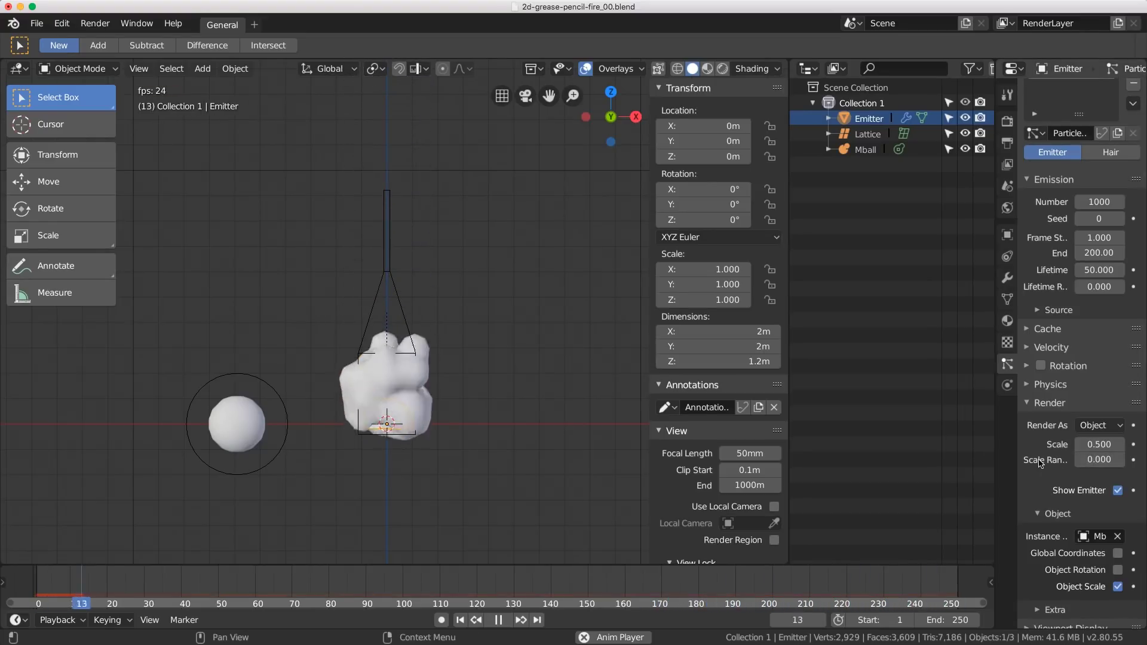
{"action": "left_click", "coordinate": [1098, 460]}
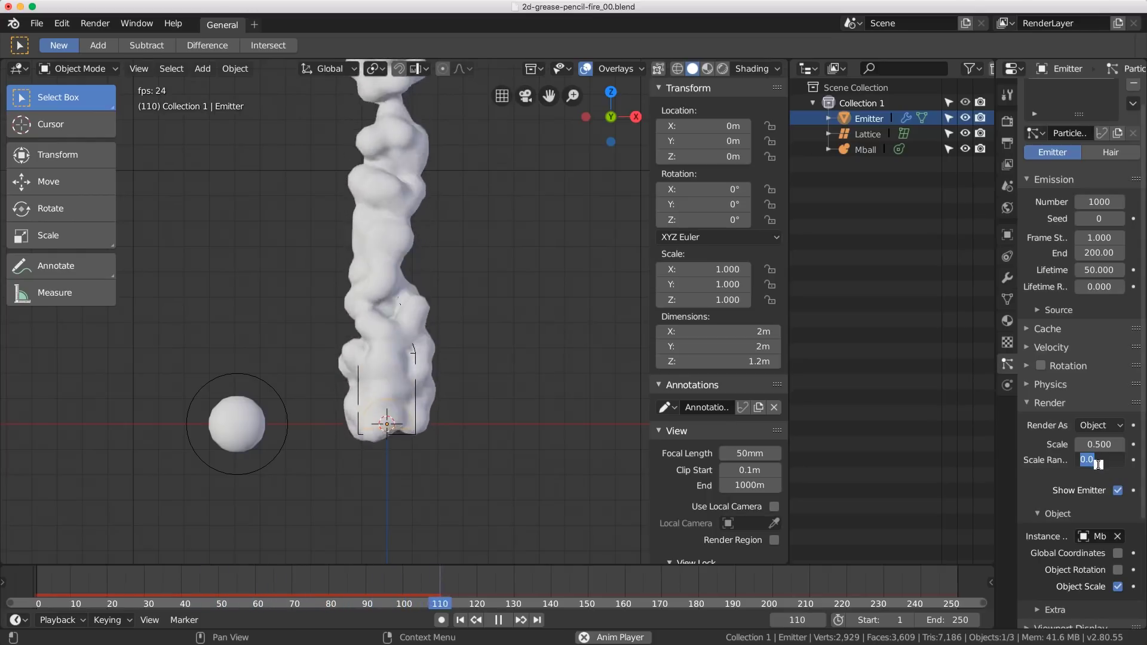
{"action": "type", "text": ".5"}
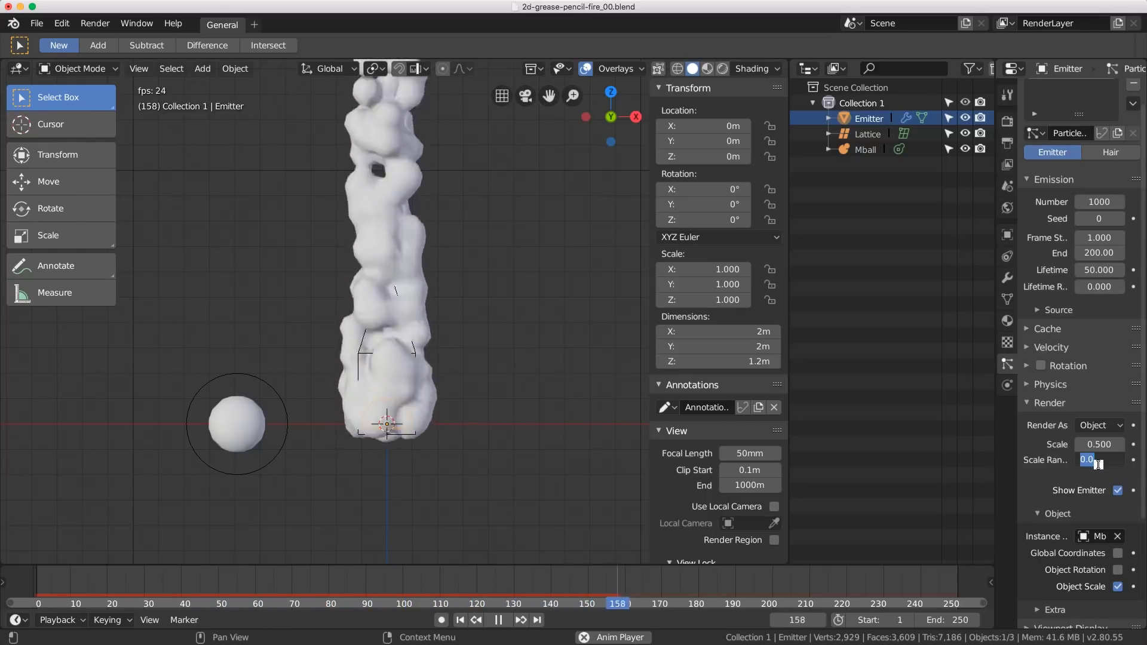
{"action": "key", "text": "Return"}
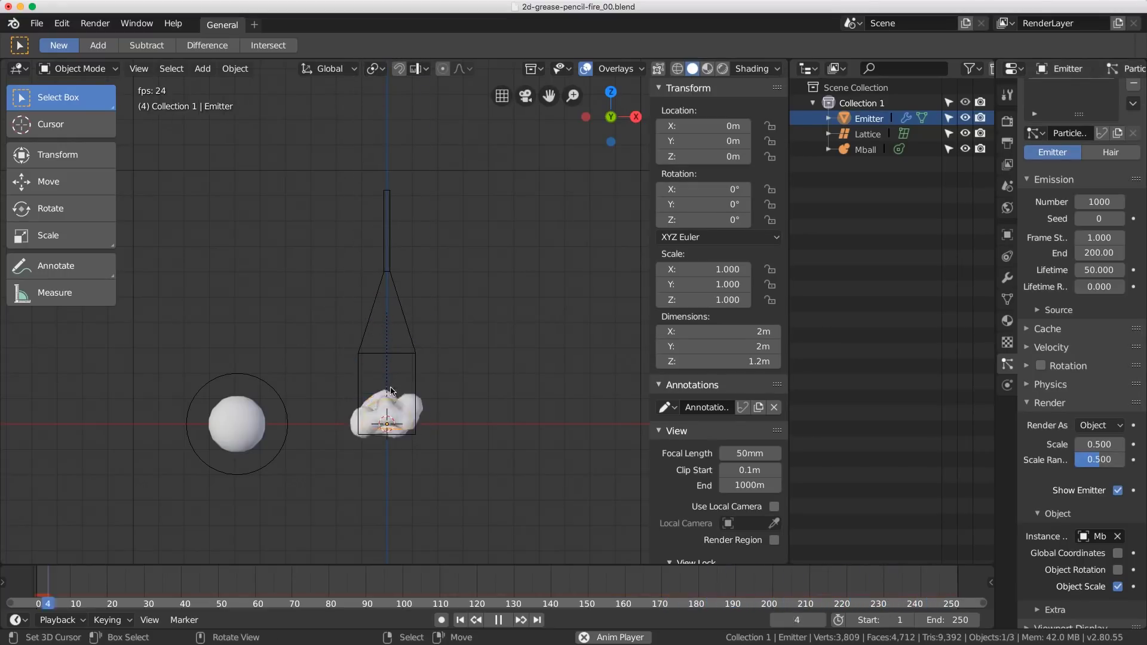
{"action": "left_click", "coordinate": [231, 432]}
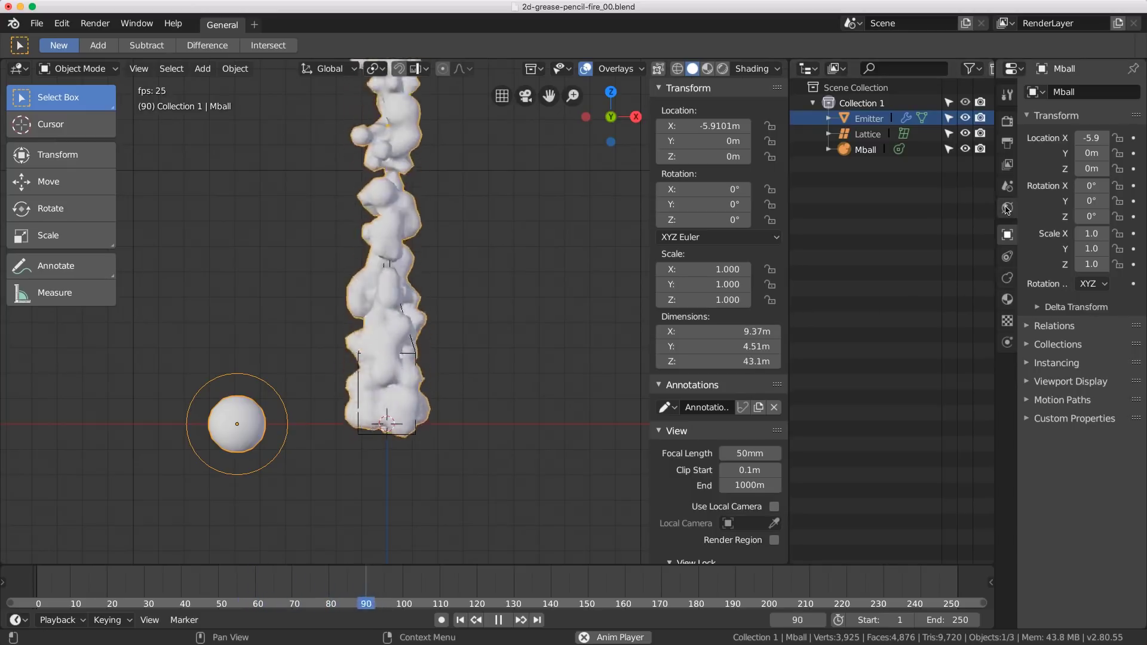
Set both the Mball metaball's viewport and render resolution to 0.6 m
{"action": "left_click", "coordinate": [1009, 278]}
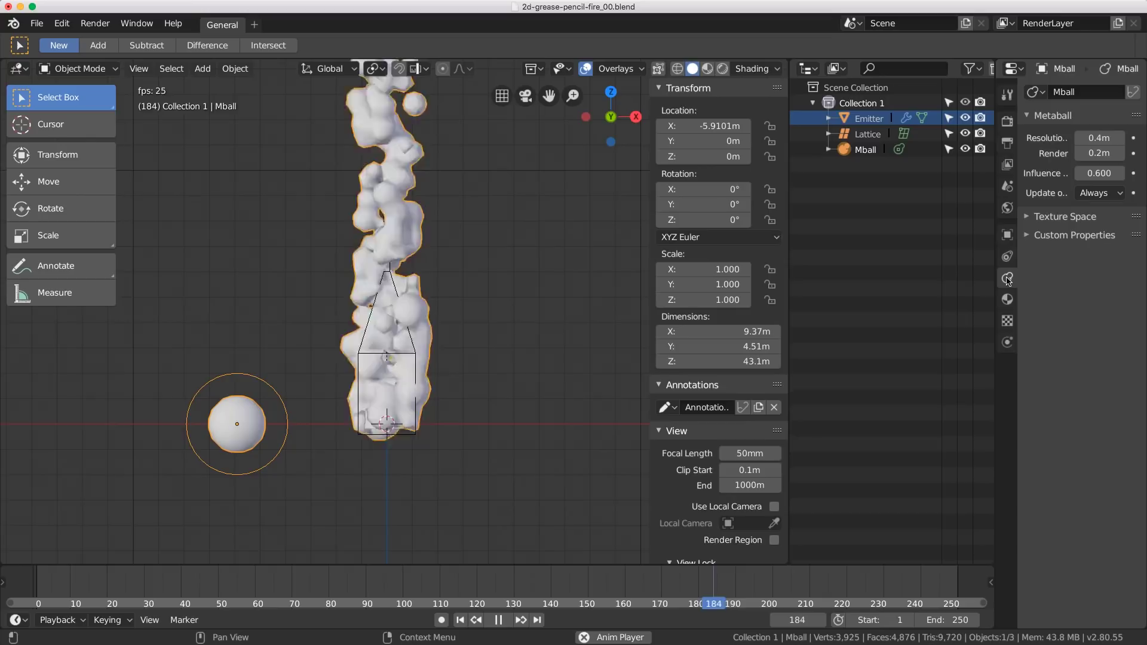
{"action": "left_click", "coordinate": [1109, 138]}
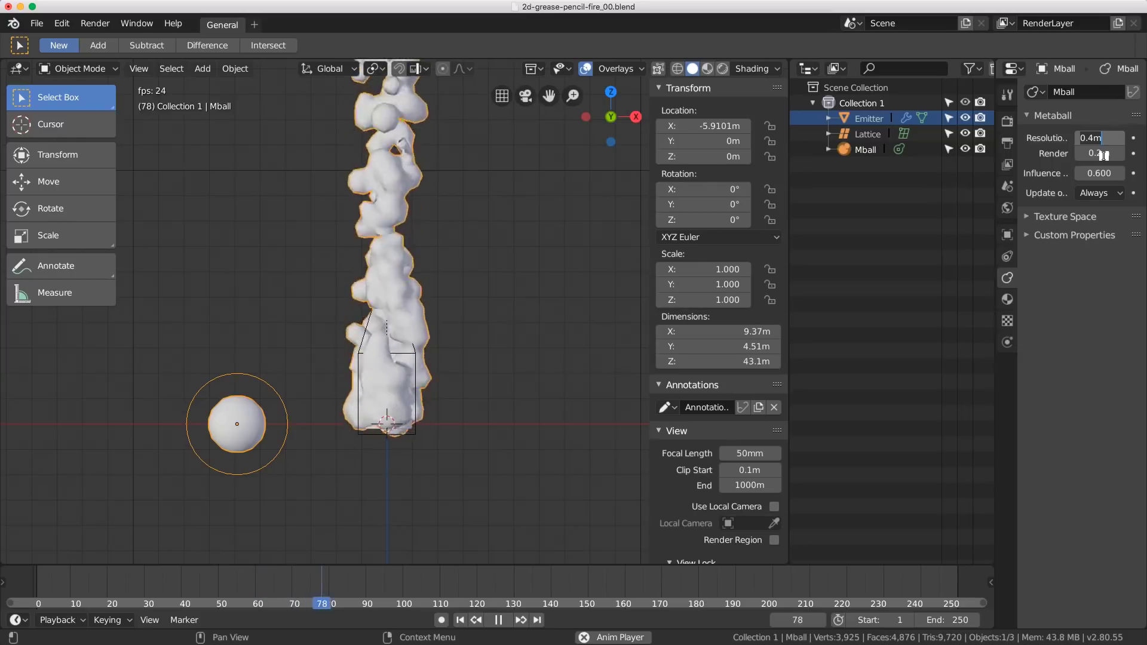
{"action": "type", "text": "0.6"}
{"action": "key", "text": "Return"}
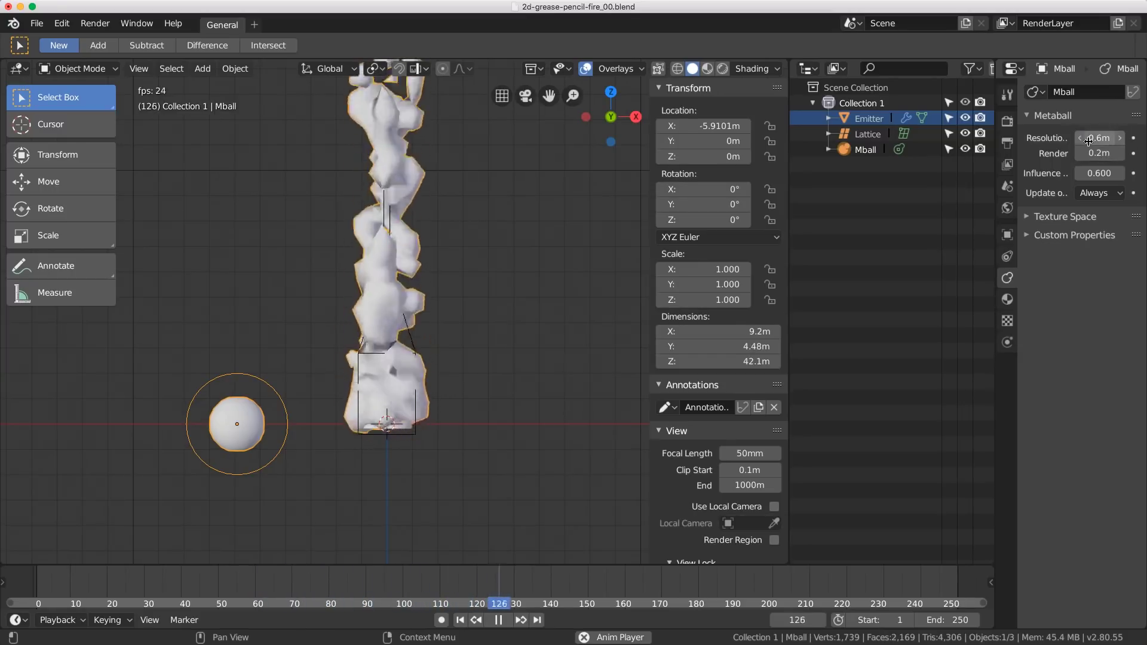
{"action": "left_click_drag", "start_coordinate": [1089, 140], "coordinate": [1116, 140]}
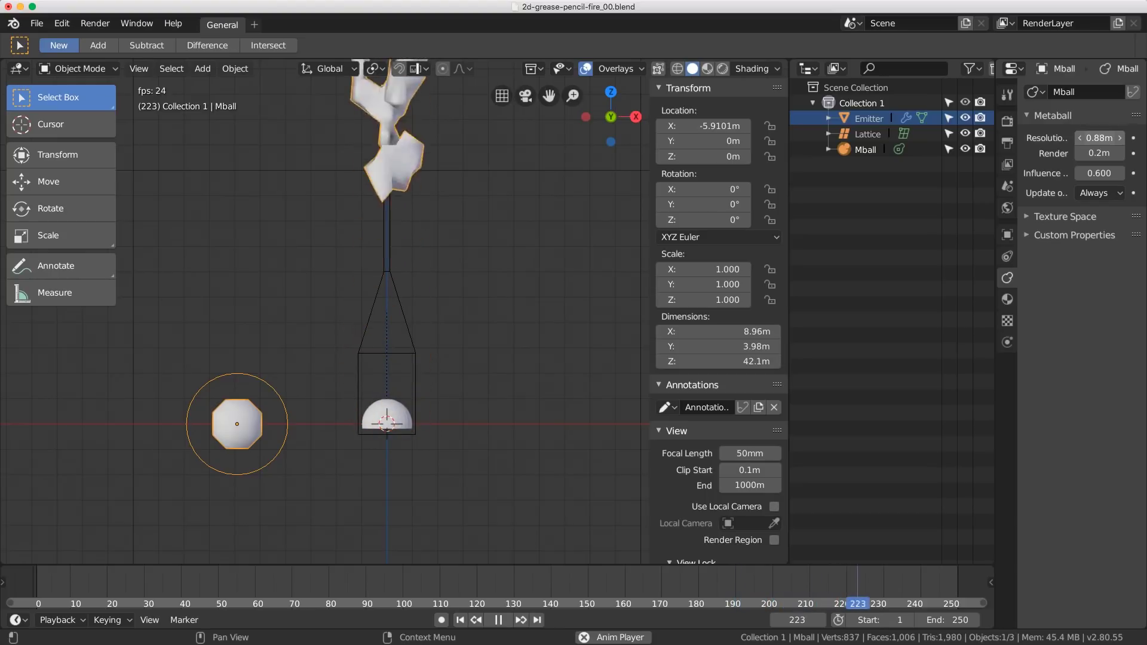
{"action": "left_click", "coordinate": [1112, 138]}
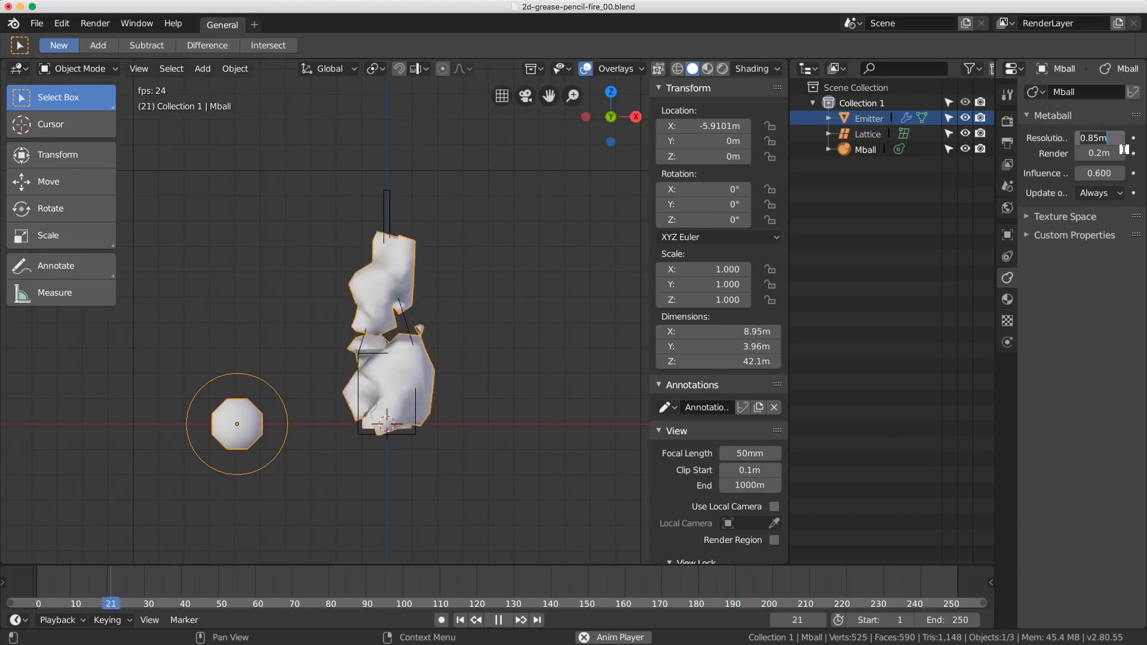
{"action": "type", "text": "0.6"}
{"action": "key", "text": "Return"}
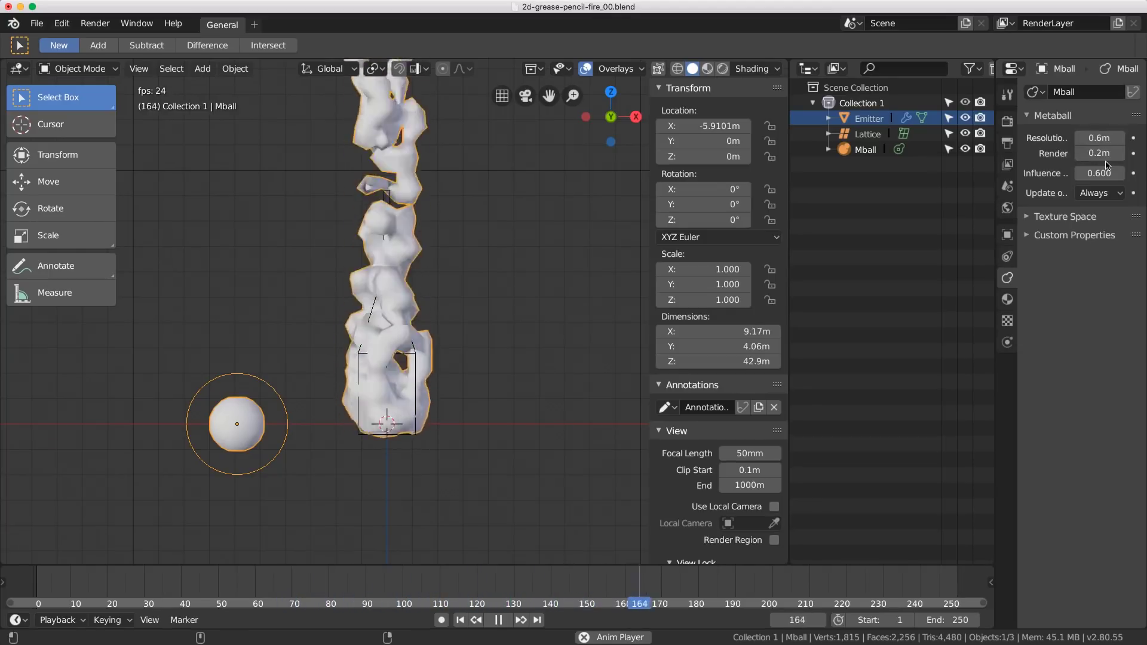
{"action": "double_click", "coordinate": [1100, 153]}
{"action": "type", "text": "0.6"}
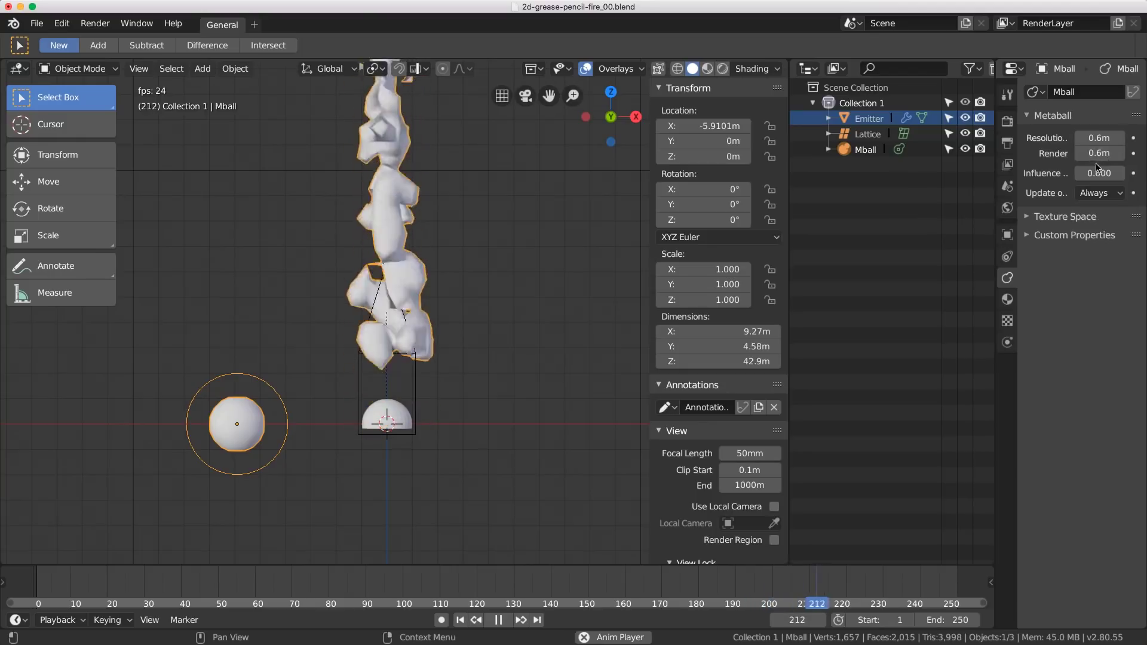
{"action": "key", "text": "Return"}
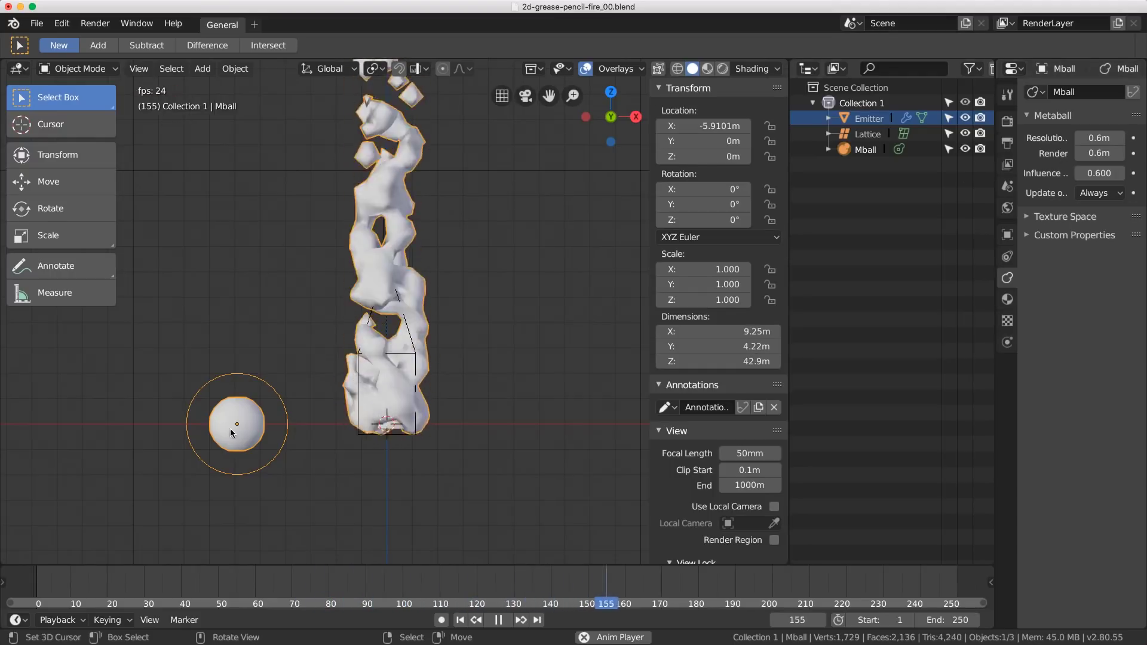
Move the Mball sphere along X in two moves until it sits on the central emitter
{"action": "key", "text": "g"}
{"action": "key", "text": "x"}
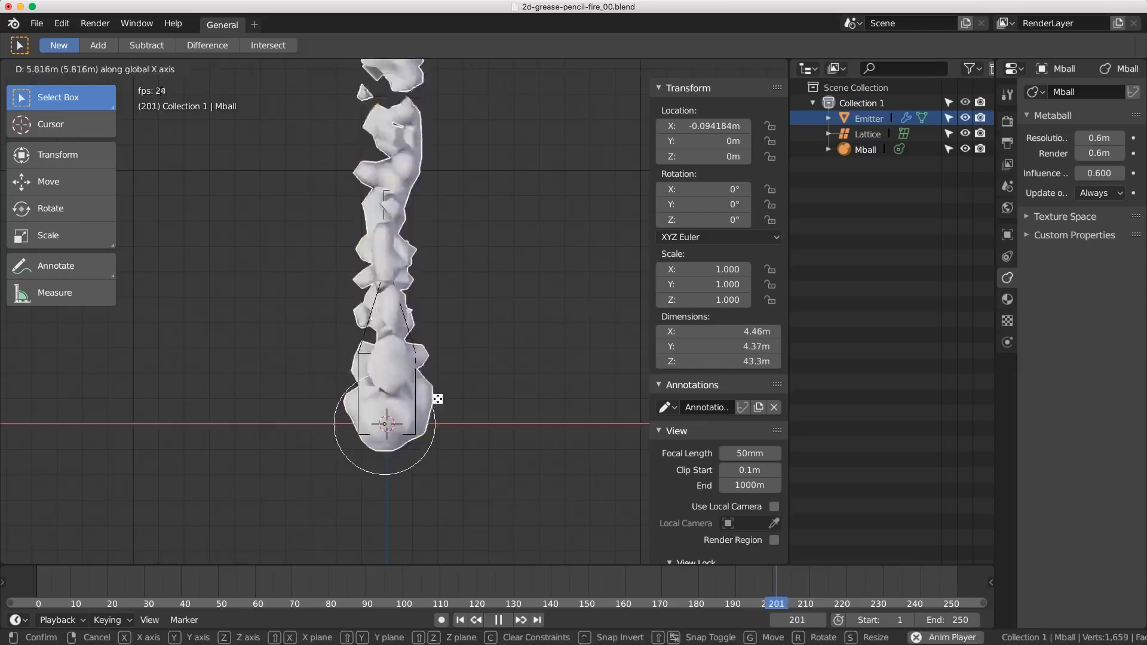
{"action": "left_click", "coordinate": [438, 399]}
{"action": "scroll", "coordinate": [425, 377], "scroll_direction": "up", "scroll_amount": 2}
{"action": "key", "text": "g"}
{"action": "key", "text": "x"}
{"action": "left_click", "coordinate": [432, 377]}
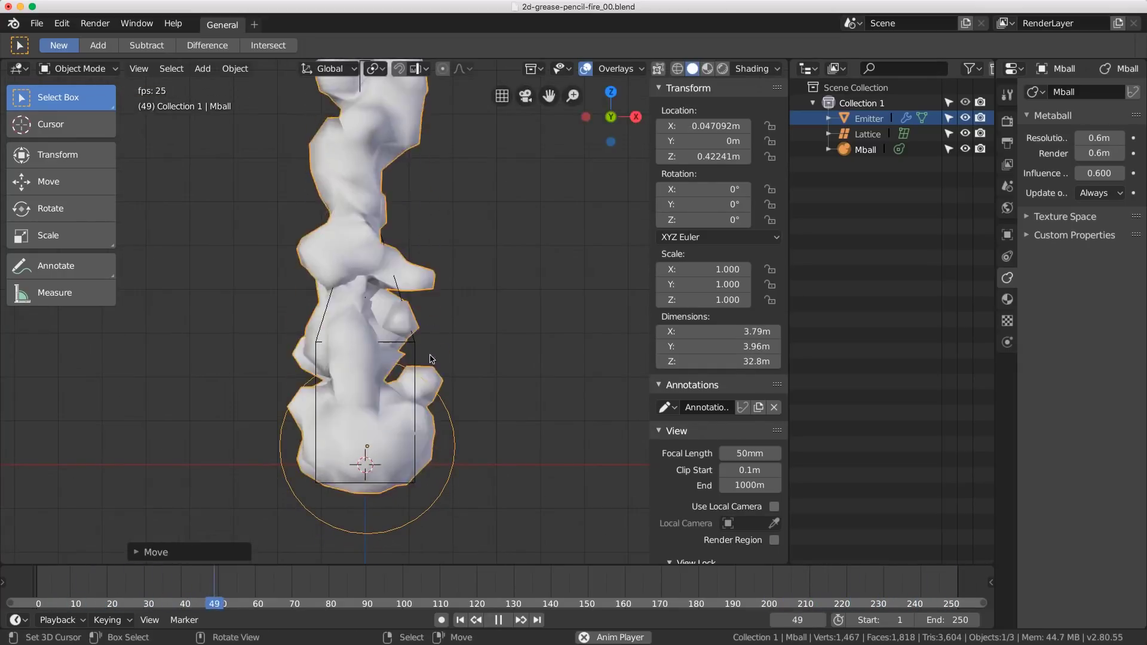
{"action": "scroll", "coordinate": [382, 427], "scroll_direction": "down", "scroll_amount": 2}
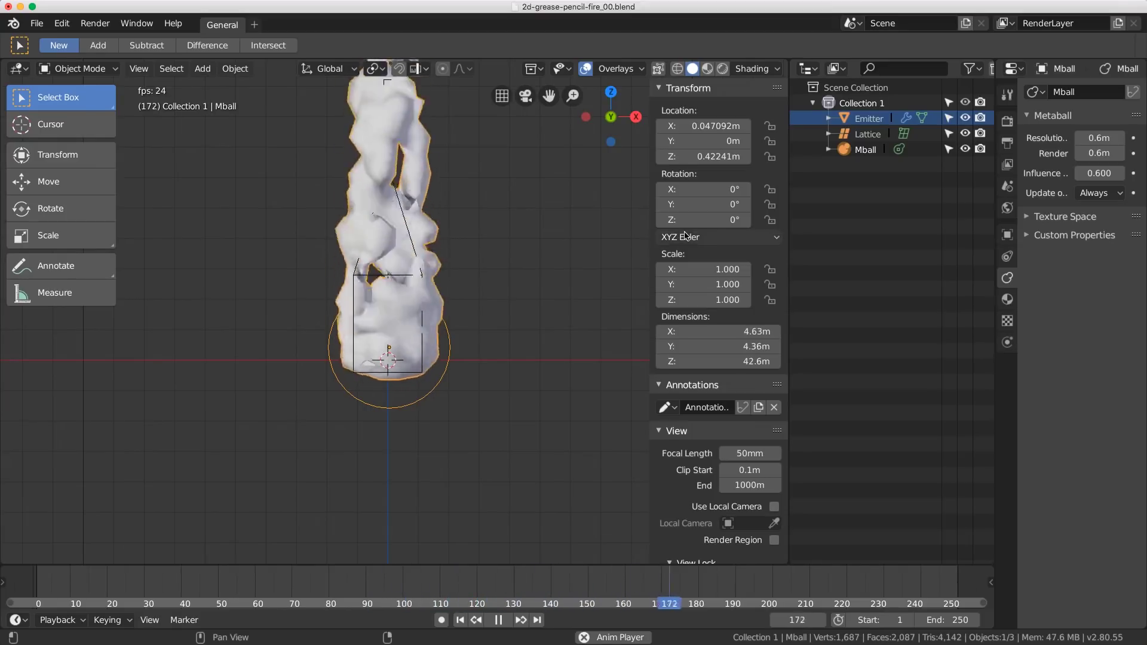
Select the Emitter and add a new particle texture named 'Size'
{"action": "left_click", "coordinate": [869, 119]}
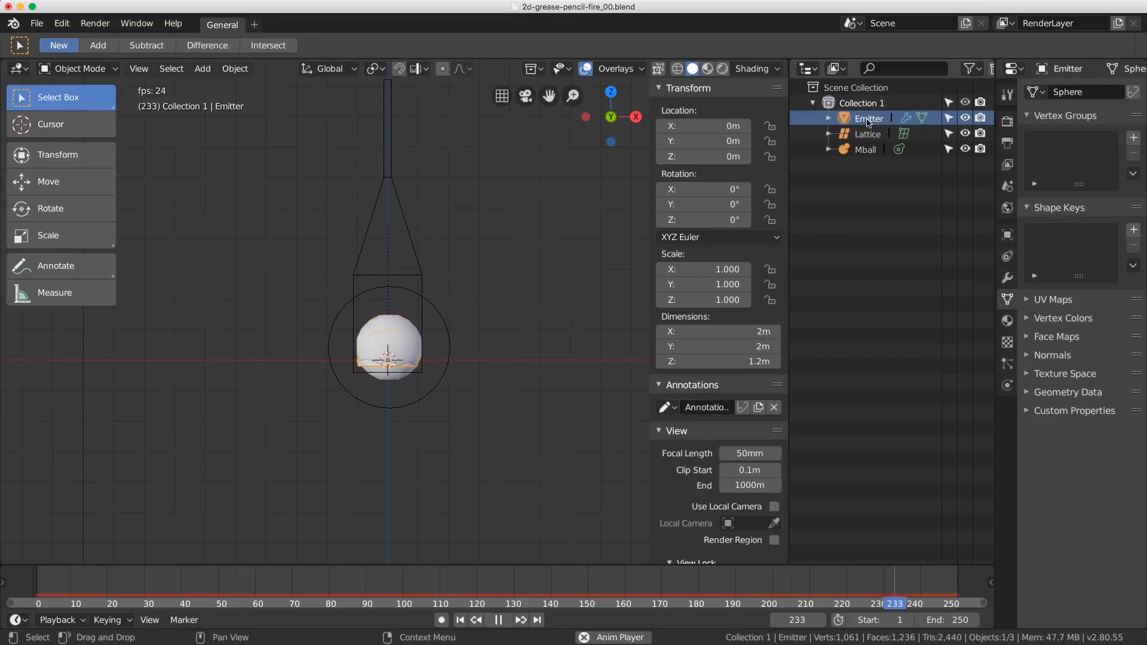
{"action": "left_click", "coordinate": [1008, 364]}
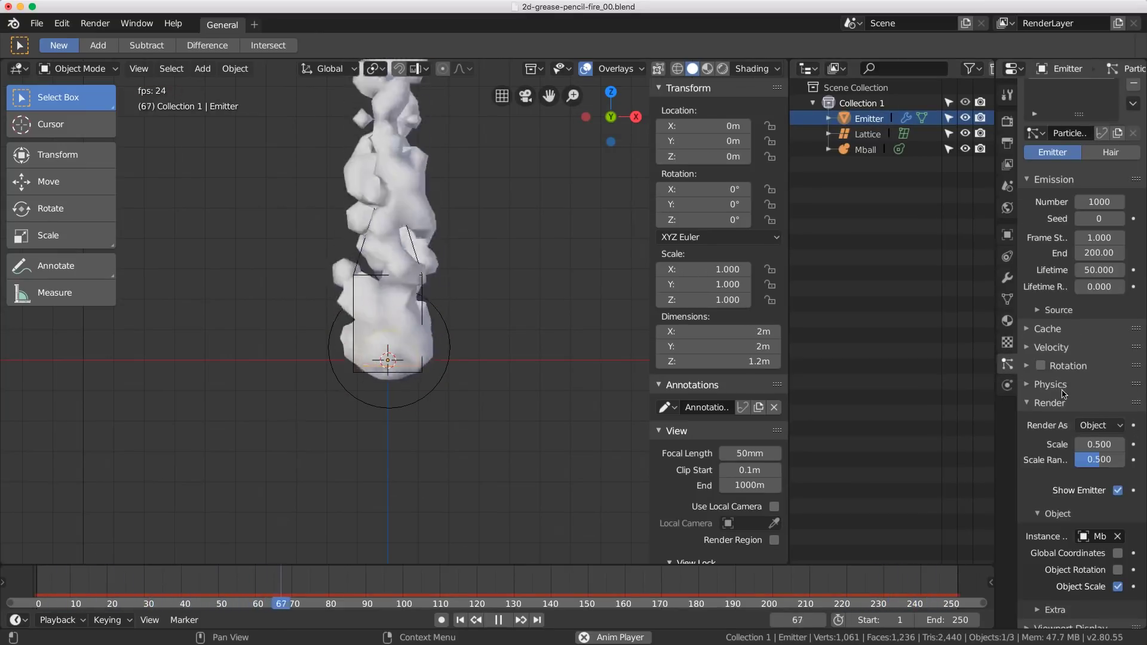
{"action": "scroll", "coordinate": [1064, 400], "scroll_direction": "down", "scroll_amount": 5}
{"action": "left_click", "coordinate": [1052, 602]}
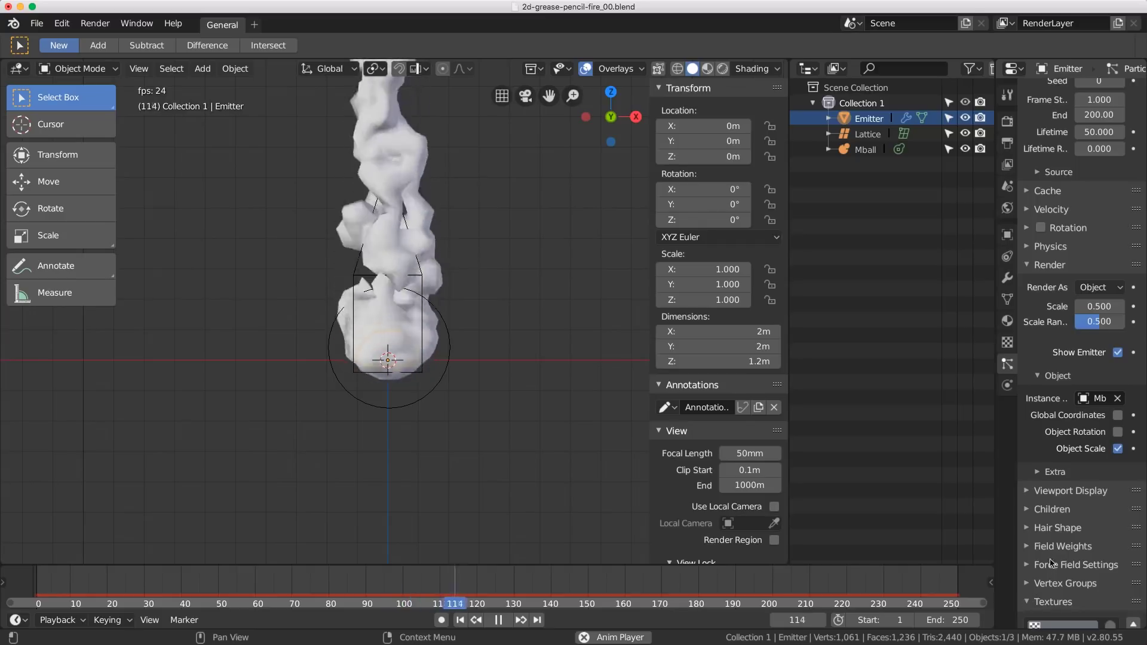
{"action": "scroll", "coordinate": [1105, 538], "scroll_direction": "down", "scroll_amount": 4}
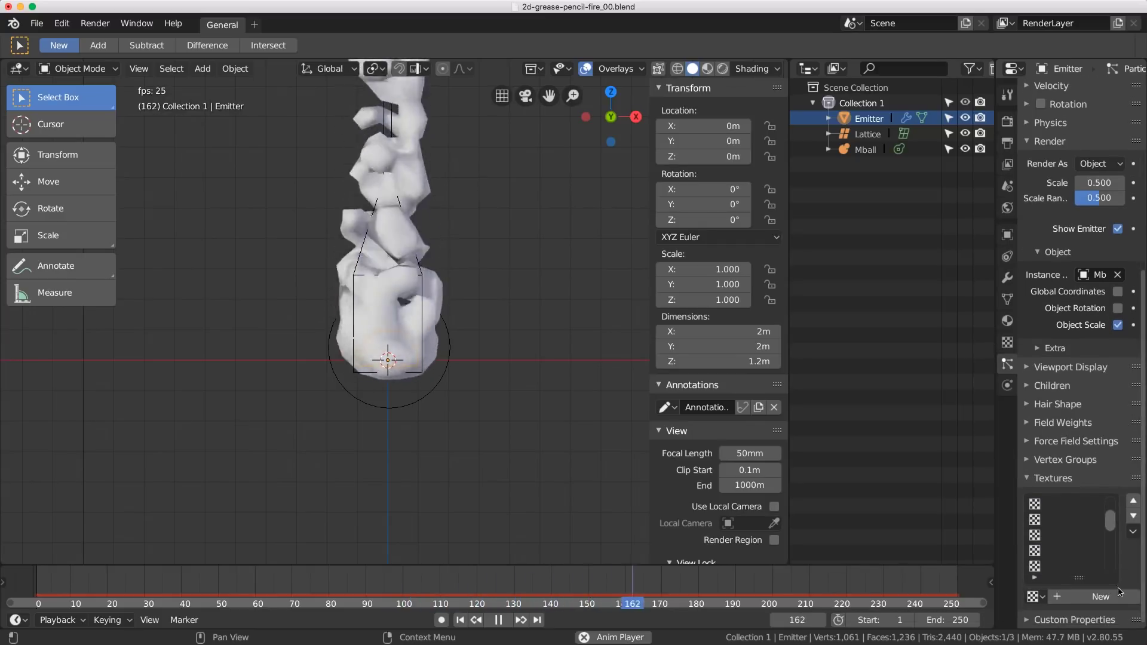
{"action": "left_click", "coordinate": [1082, 596]}
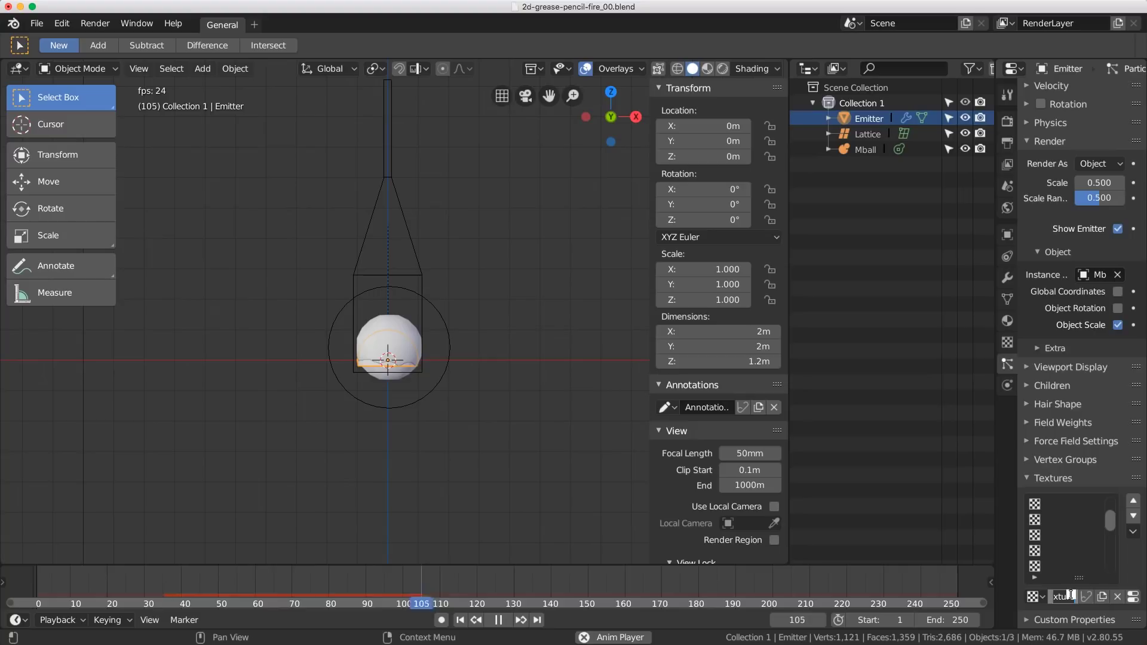
{"action": "type", "text": "Size"}
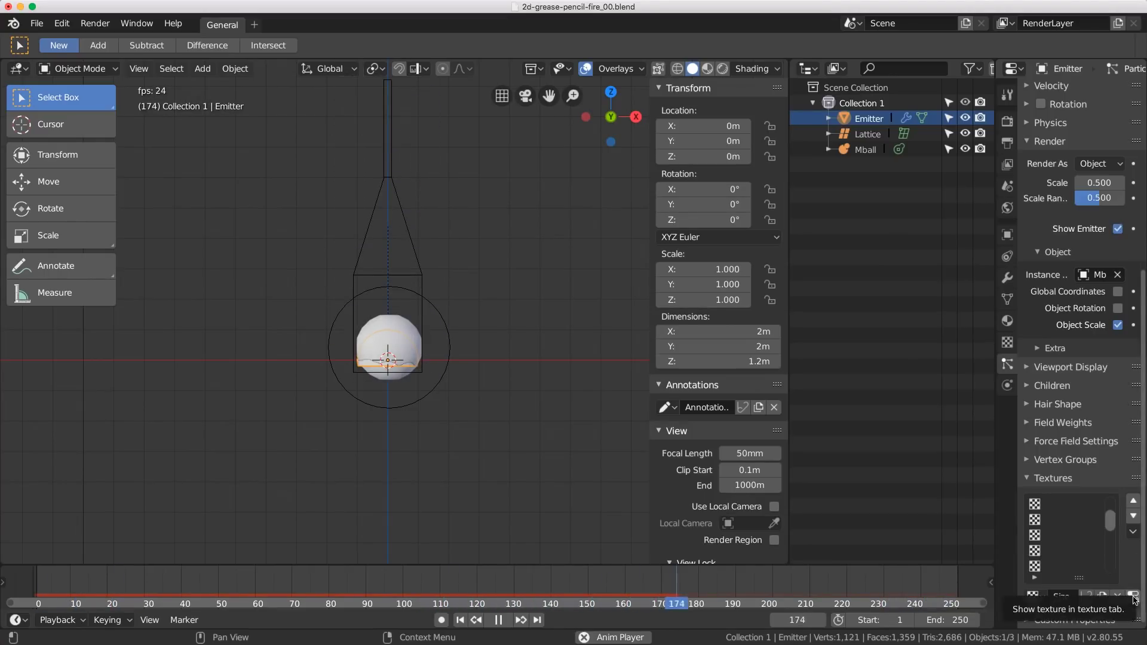
Make the Size texture a Blend type and enable its Color Ramp
{"action": "left_click", "coordinate": [1134, 600]}
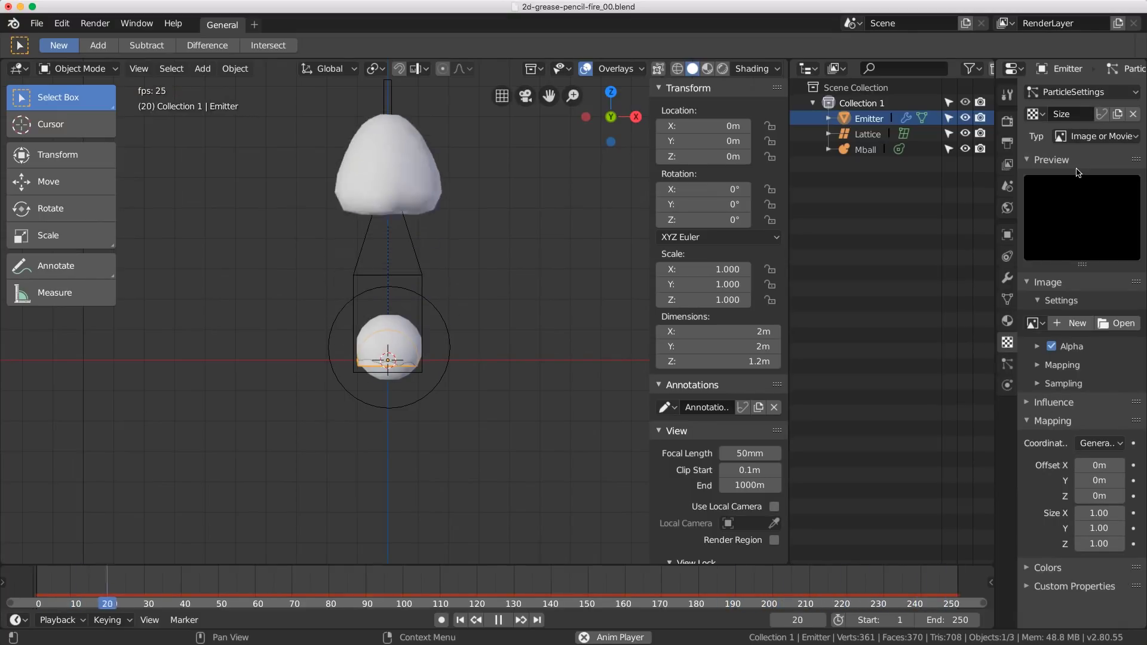
{"action": "left_click", "coordinate": [1081, 138]}
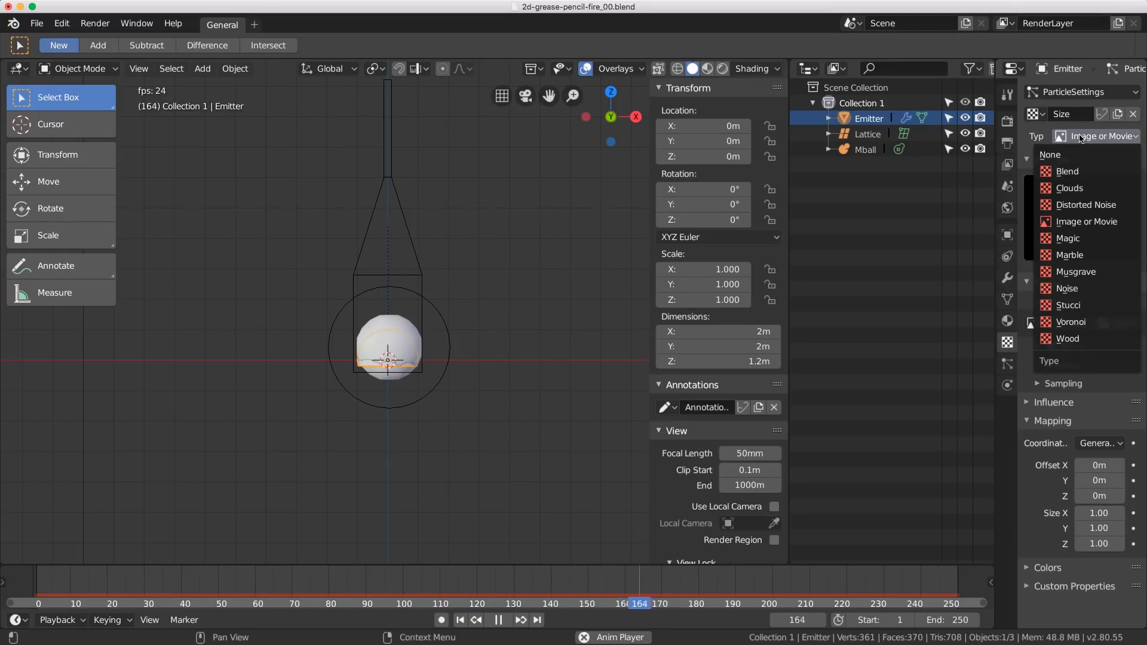
{"action": "left_click", "coordinate": [1094, 171]}
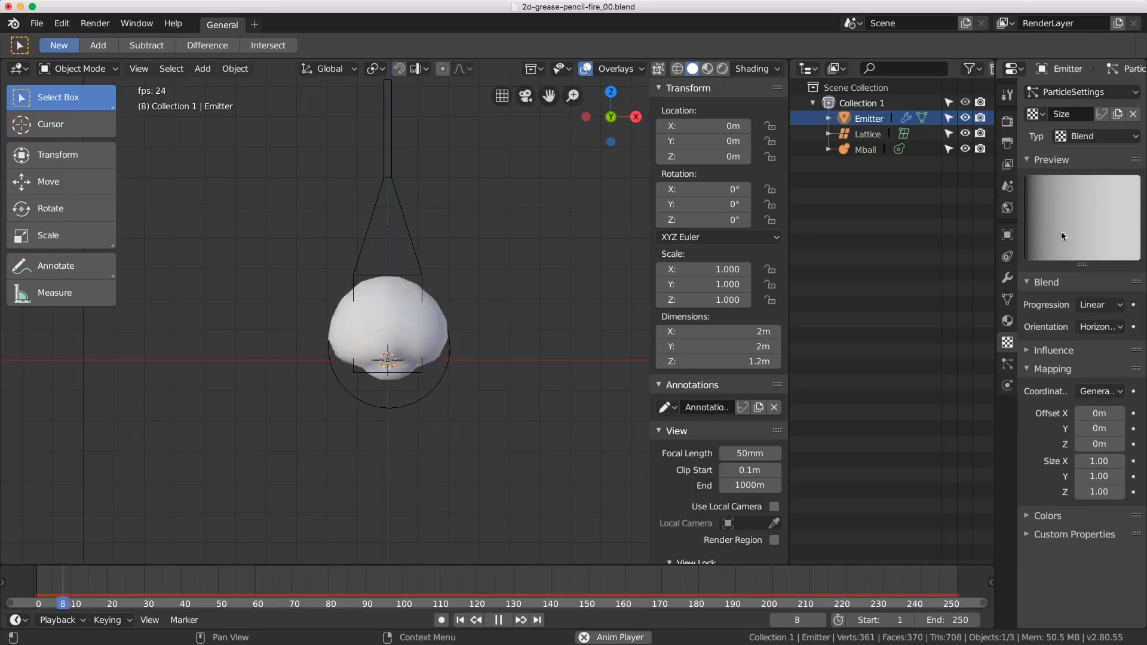
{"action": "left_click", "coordinate": [1046, 517]}
{"action": "scroll", "coordinate": [1051, 530], "scroll_direction": "down", "scroll_amount": 3}
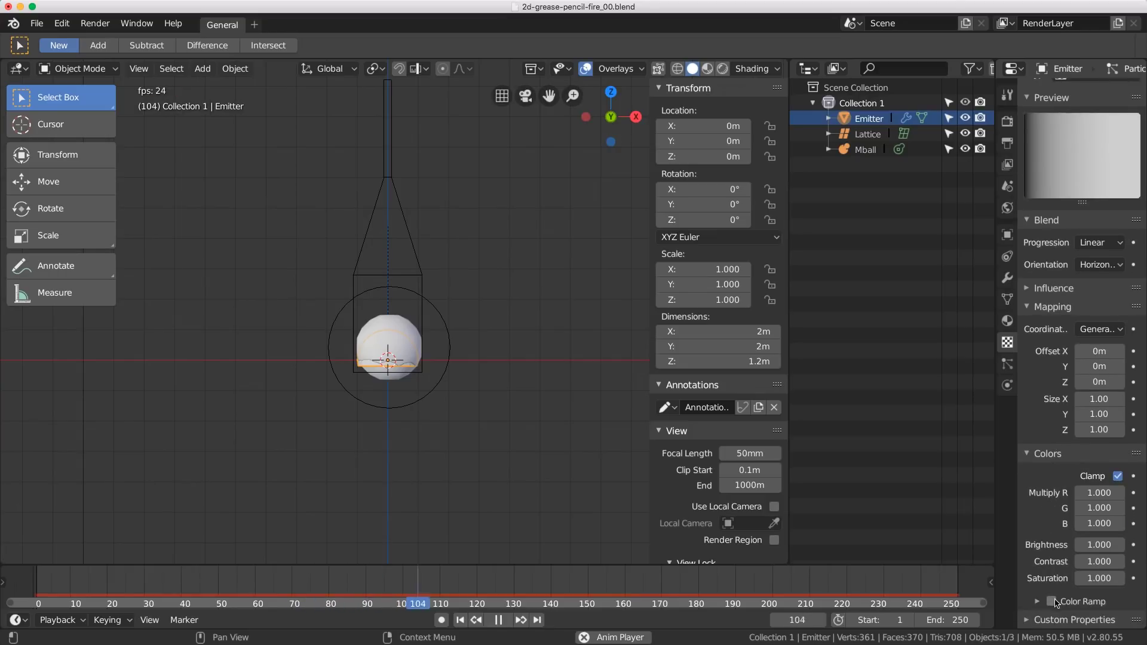
{"action": "left_click", "coordinate": [1038, 601]}
{"action": "scroll", "coordinate": [1051, 591], "scroll_direction": "down", "scroll_amount": 3}
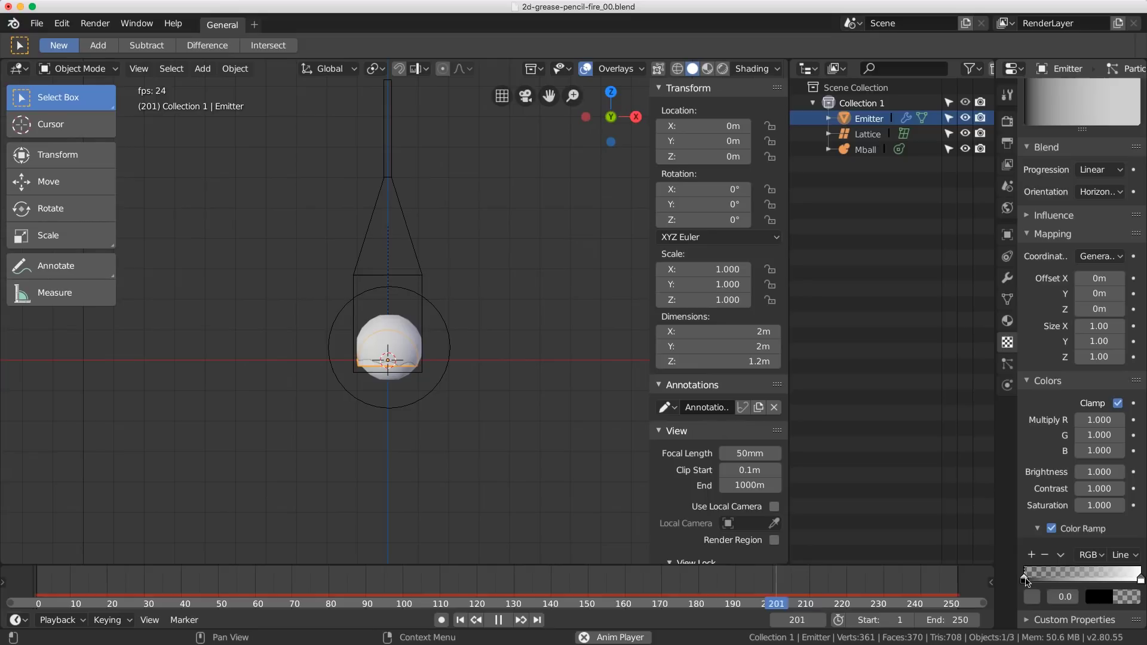
Move the ramp's left stop to 0.2 as opaque white and make the right stop black
{"action": "left_click_drag", "start_coordinate": [1025, 580], "coordinate": [1037, 583]}
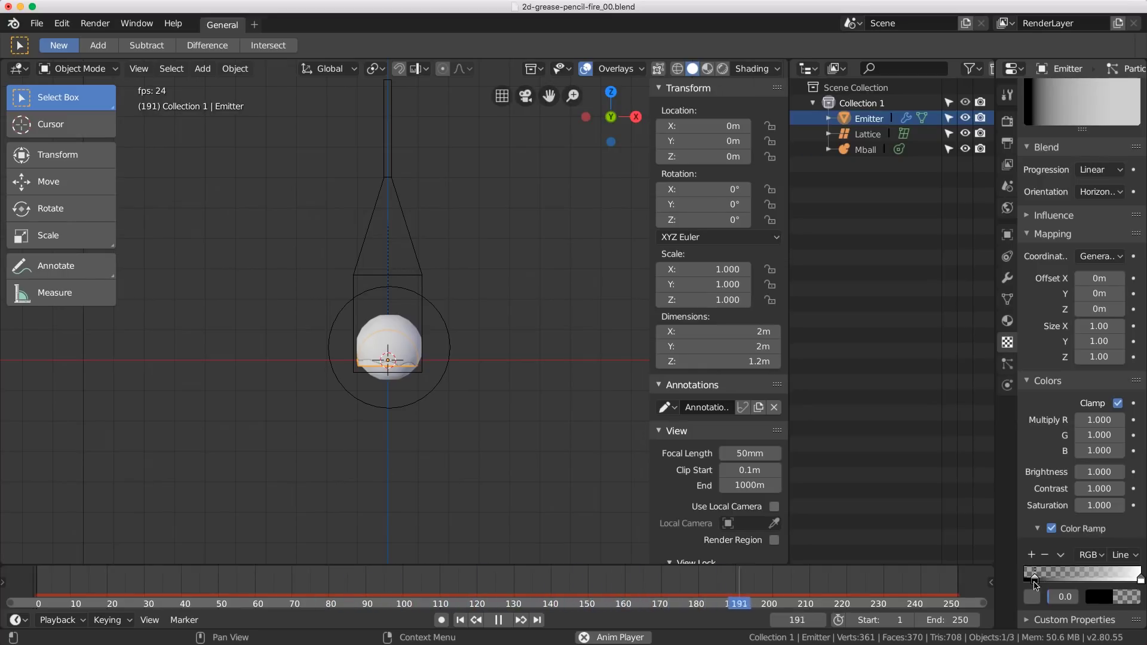
{"action": "left_click_drag", "start_coordinate": [1037, 583], "coordinate": [1049, 582]}
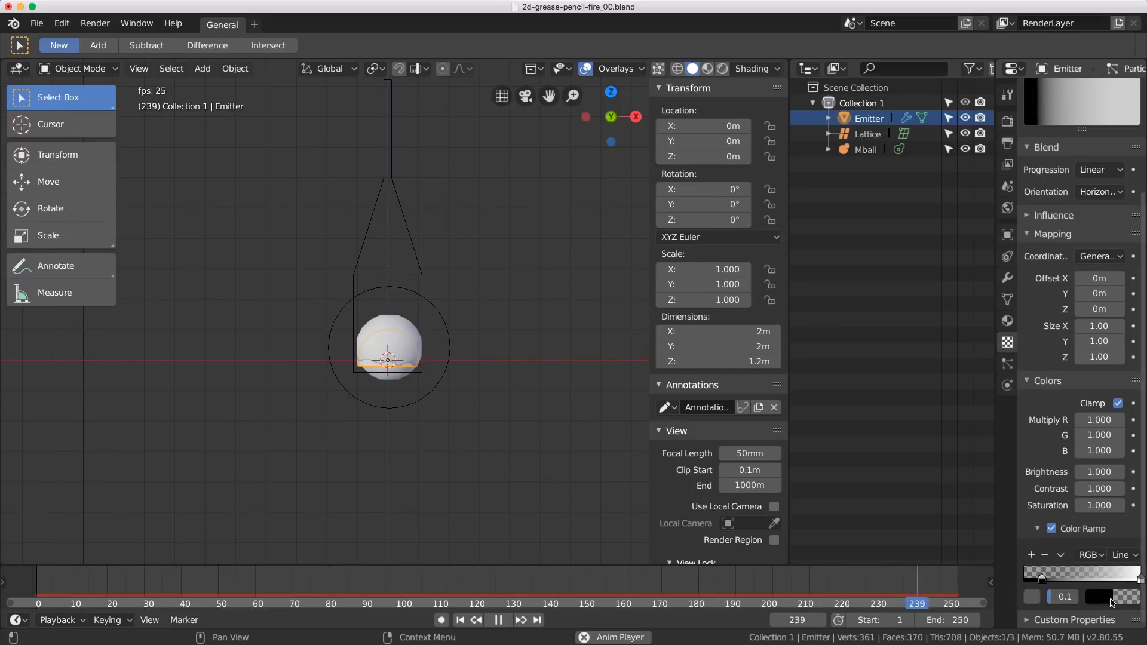
{"action": "left_click", "coordinate": [1099, 597]}
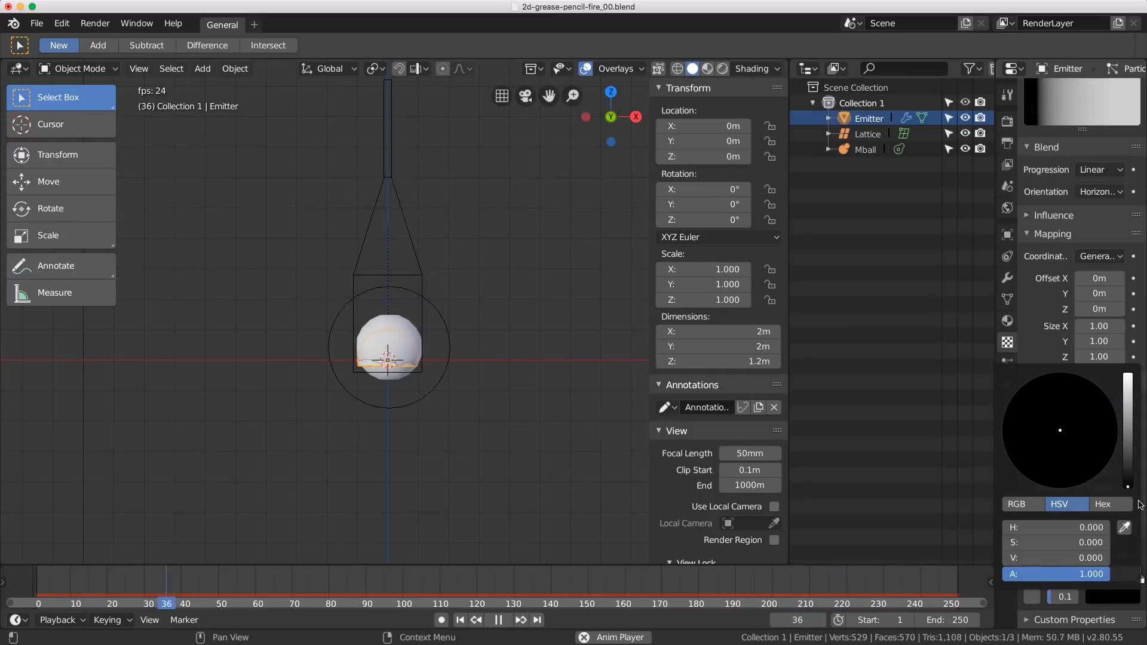
{"action": "left_click_drag", "start_coordinate": [1016, 574], "coordinate": [1034, 575]}
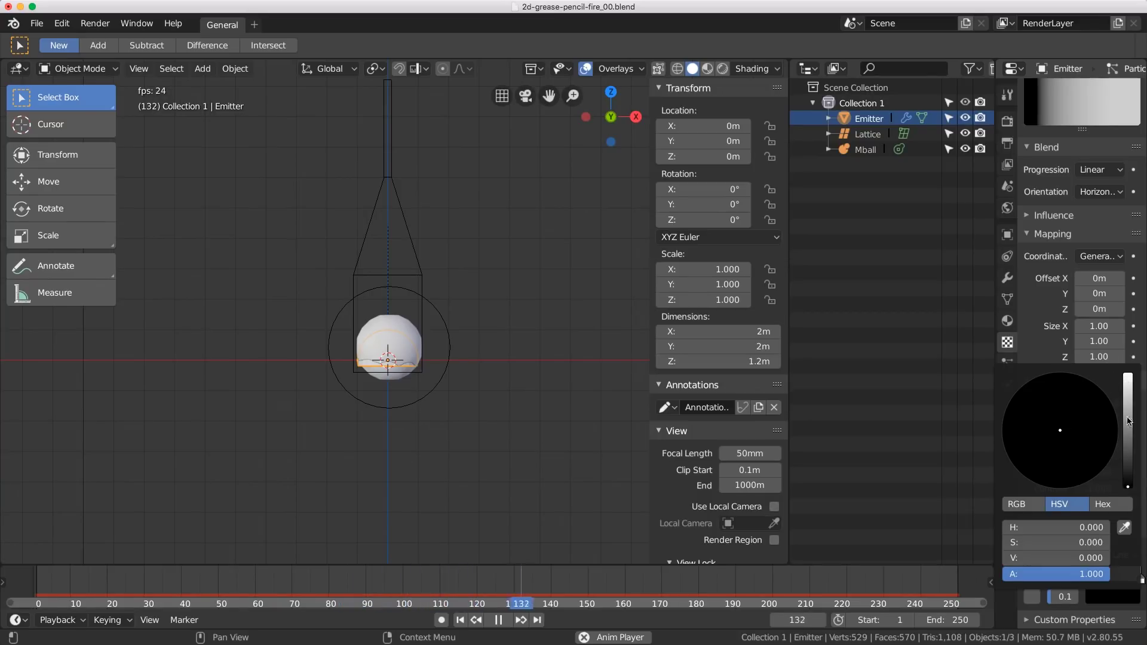
{"action": "left_click_drag", "start_coordinate": [1130, 489], "coordinate": [1129, 375]}
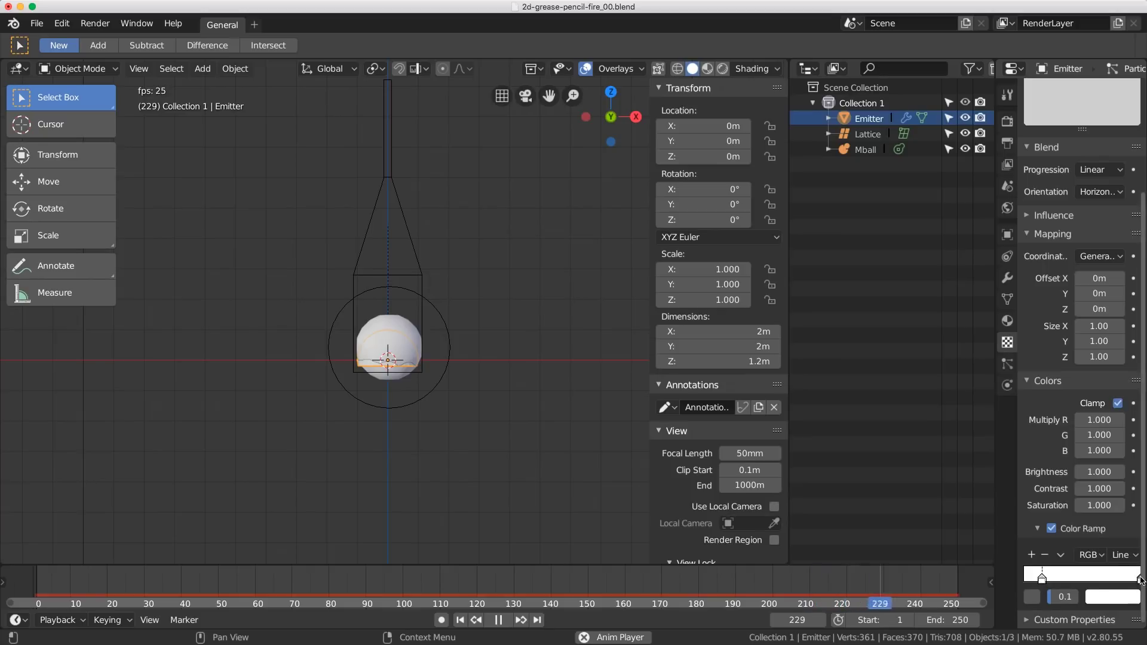
{"action": "left_click", "coordinate": [1132, 597]}
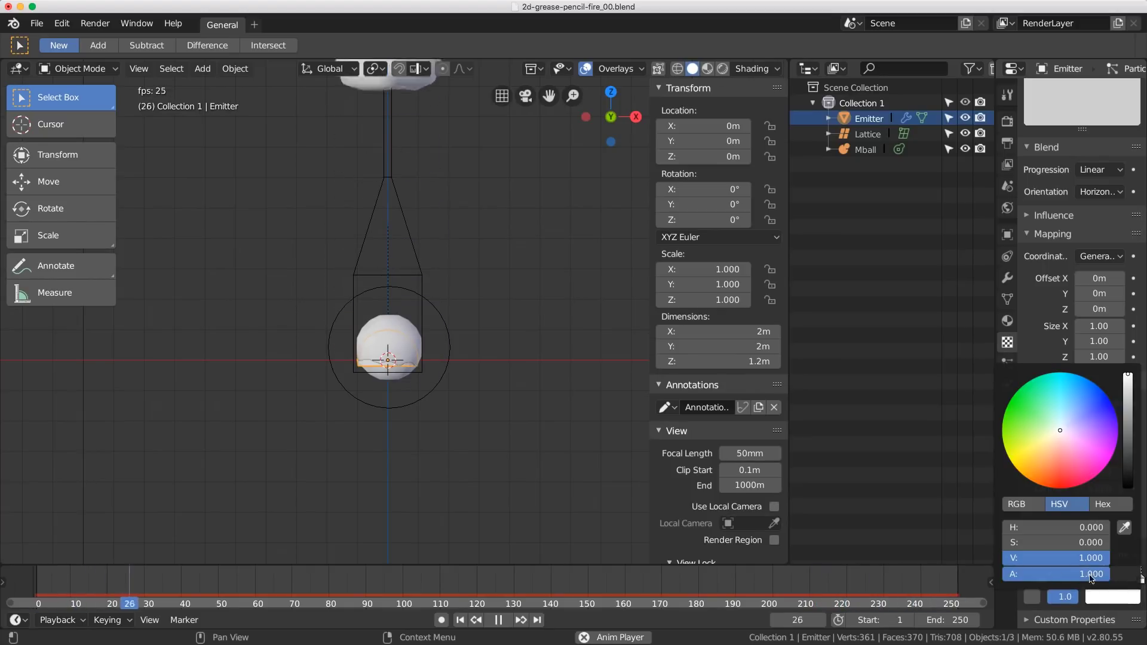
{"action": "left_click_drag", "start_coordinate": [1127, 383], "coordinate": [1128, 487]}
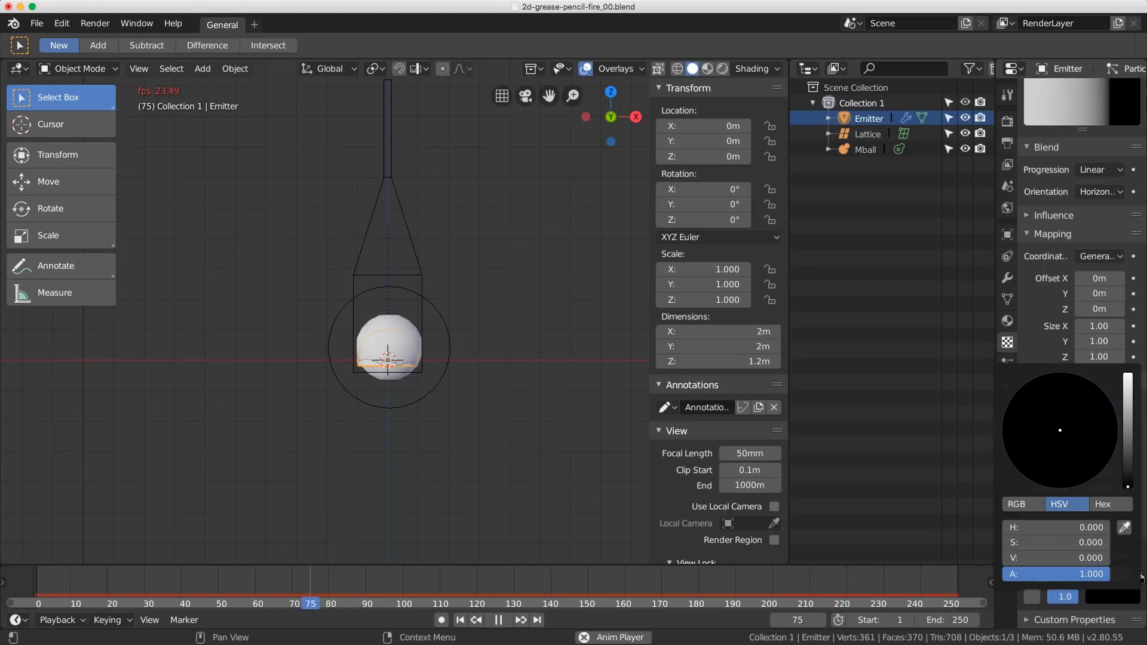
{"action": "left_click_drag", "start_coordinate": [1052, 581], "coordinate": [1056, 584]}
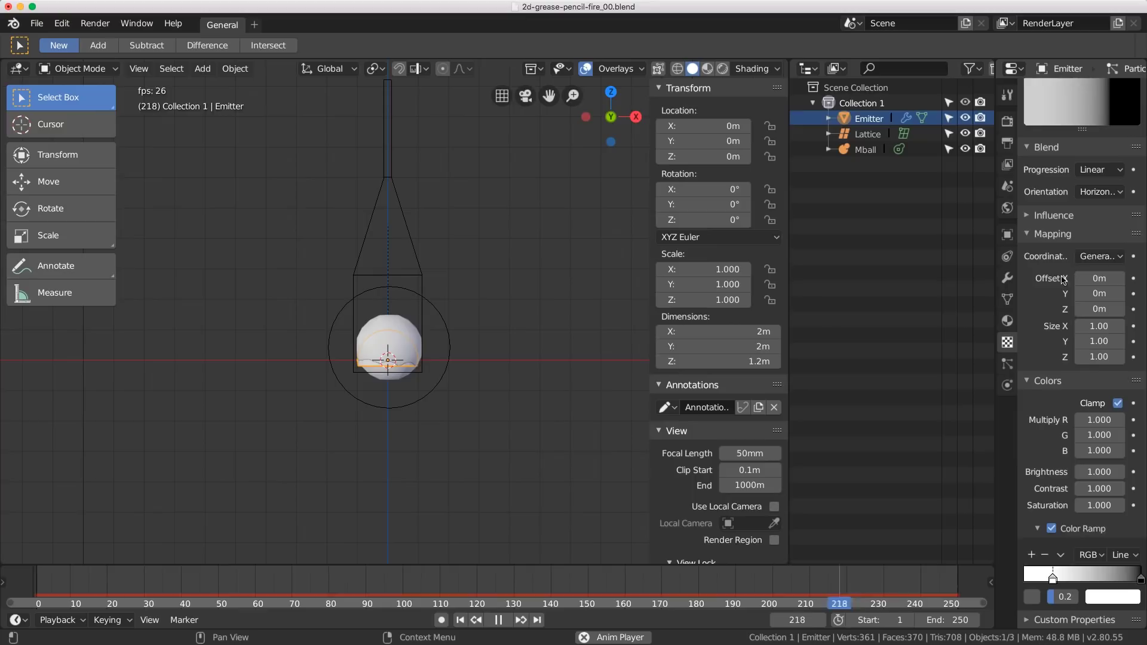
Set the Size texture's coordinates to Strand / Particle and expand its Influence panel
{"action": "left_click", "coordinate": [1106, 256]}
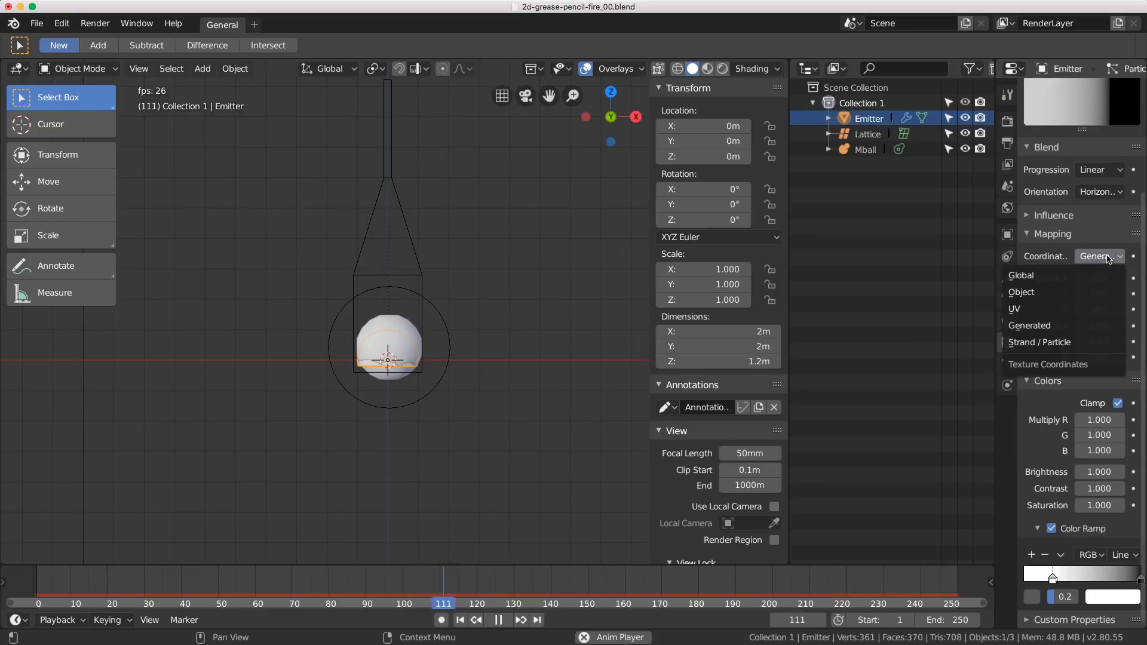
{"action": "left_click", "coordinate": [1070, 343]}
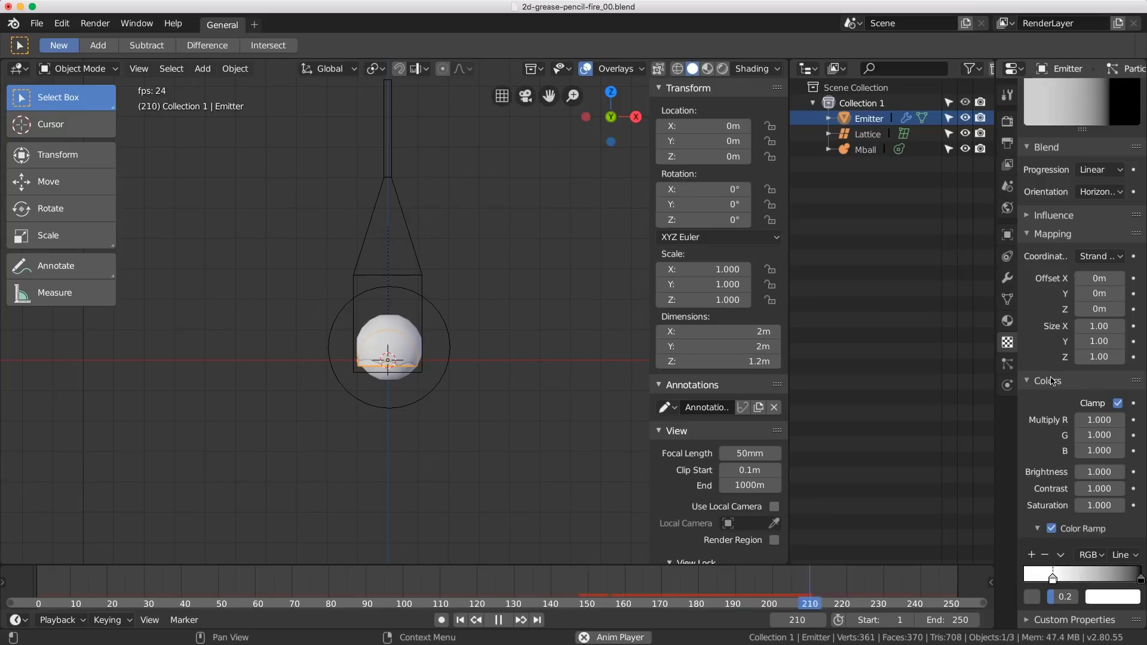
{"action": "scroll", "coordinate": [1060, 380], "scroll_direction": "up", "scroll_amount": 5}
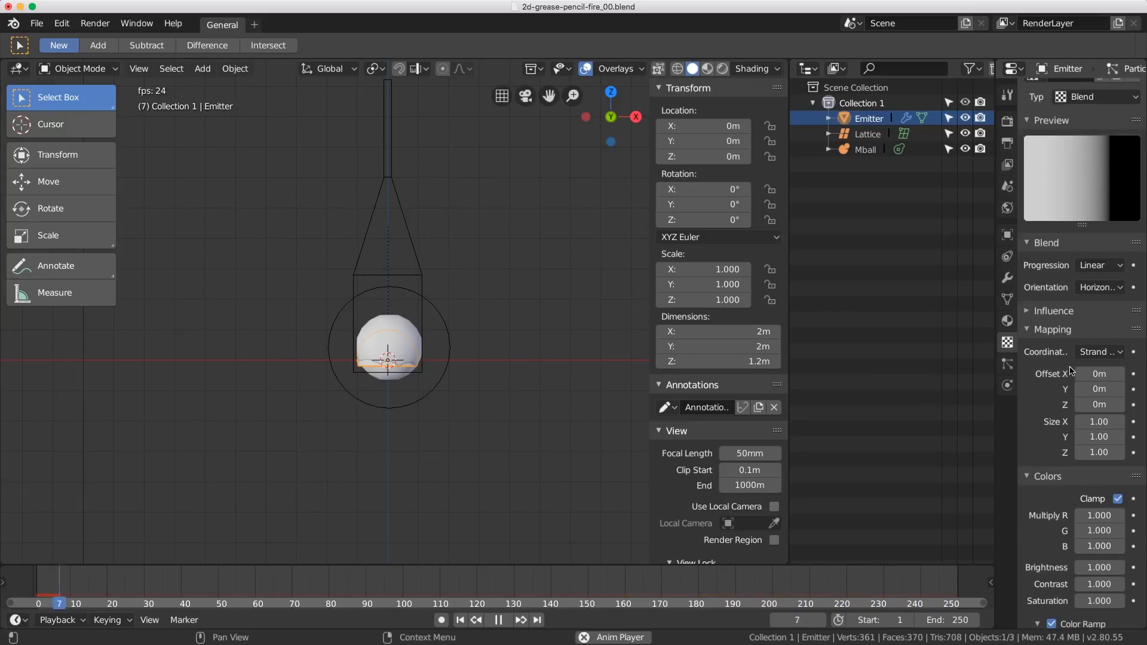
{"action": "left_click", "coordinate": [1027, 352]}
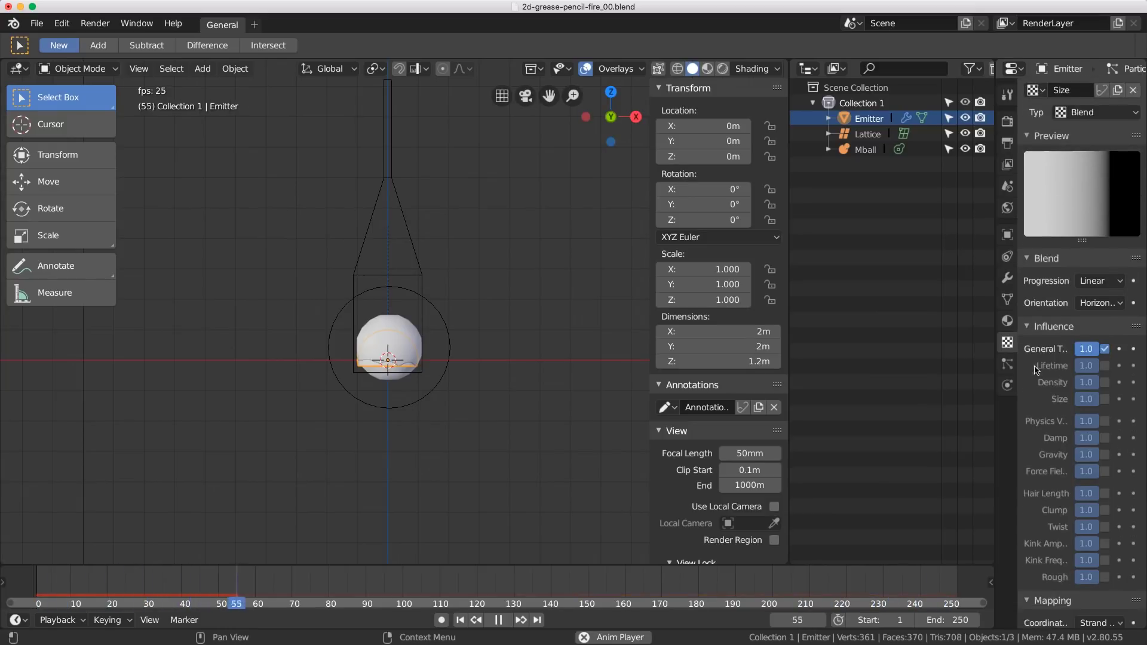
{"action": "scroll", "coordinate": [1044, 357], "scroll_direction": "down", "scroll_amount": 3}
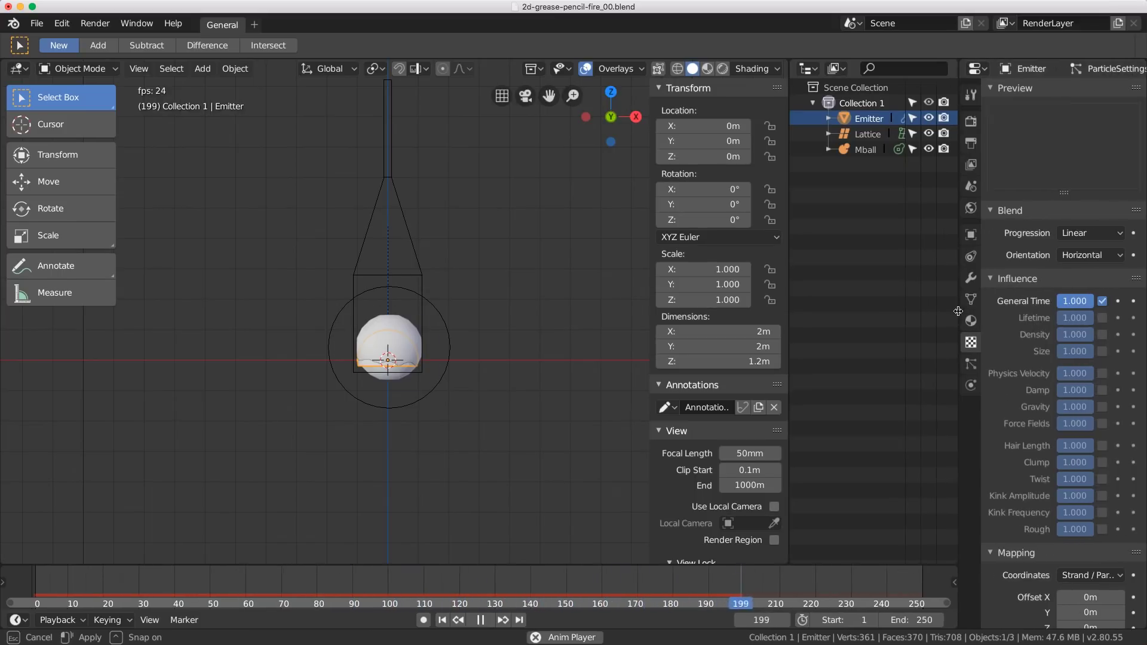
Switch the texture's influence from General Time to particle Size
{"action": "left_click_drag", "start_coordinate": [997, 314], "coordinate": [960, 314]}
{"action": "left_click", "coordinate": [1103, 301]}
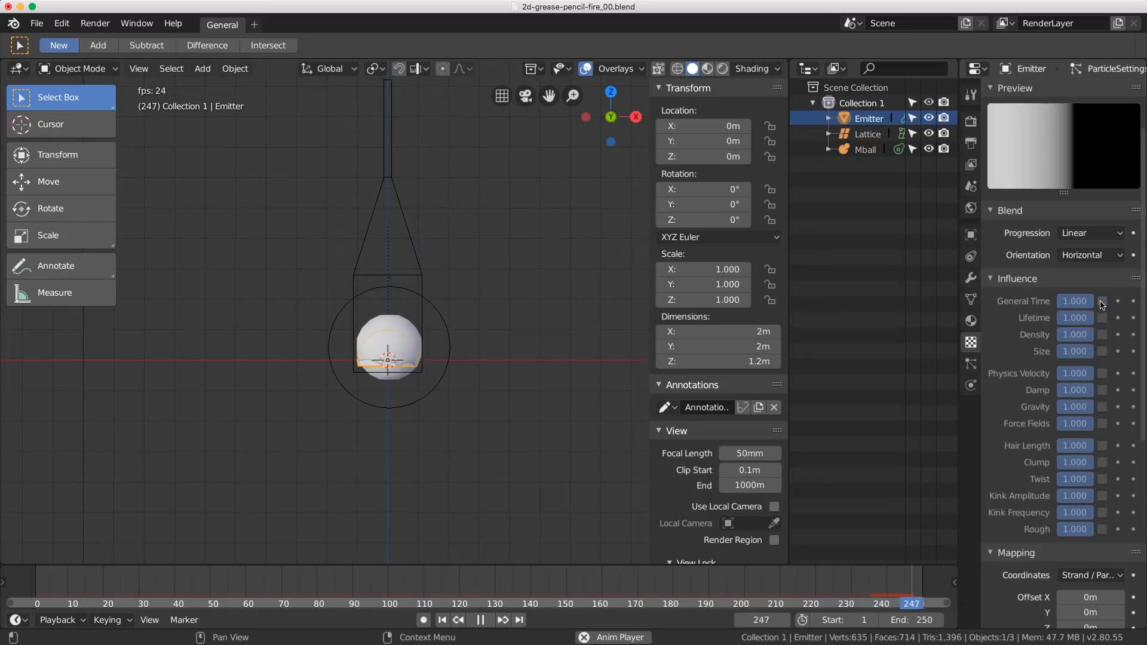
{"action": "left_click", "coordinate": [1103, 351]}
{"action": "scroll", "coordinate": [514, 317], "scroll_direction": "down", "scroll_amount": 5}
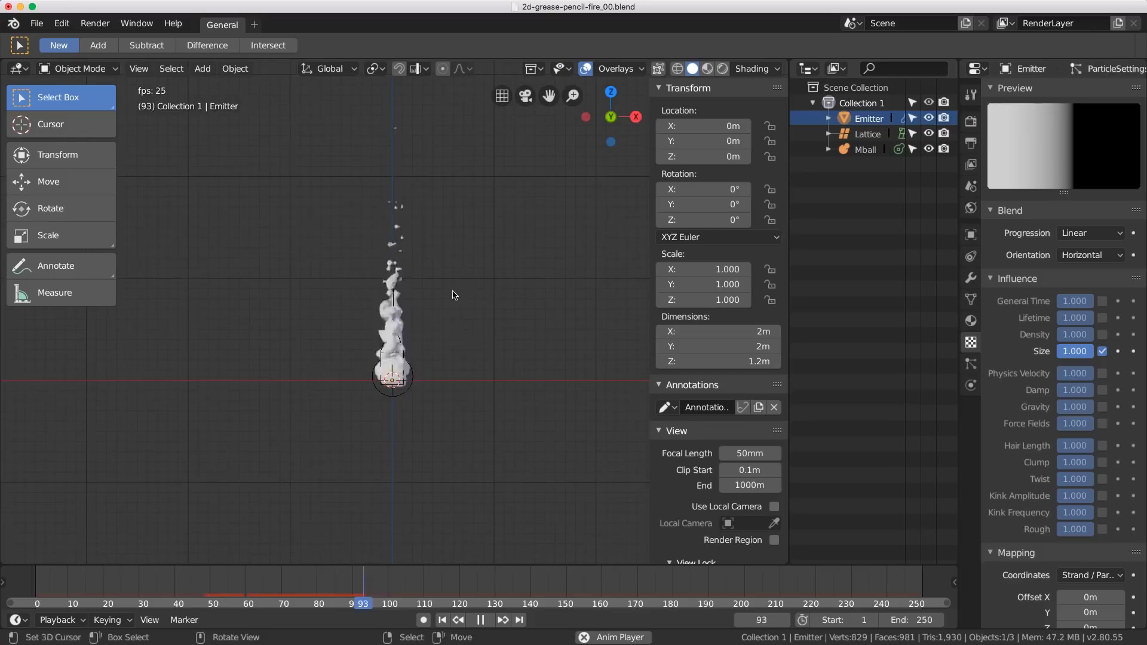
{"action": "scroll", "coordinate": [1074, 522], "scroll_direction": "down", "scroll_amount": 10}
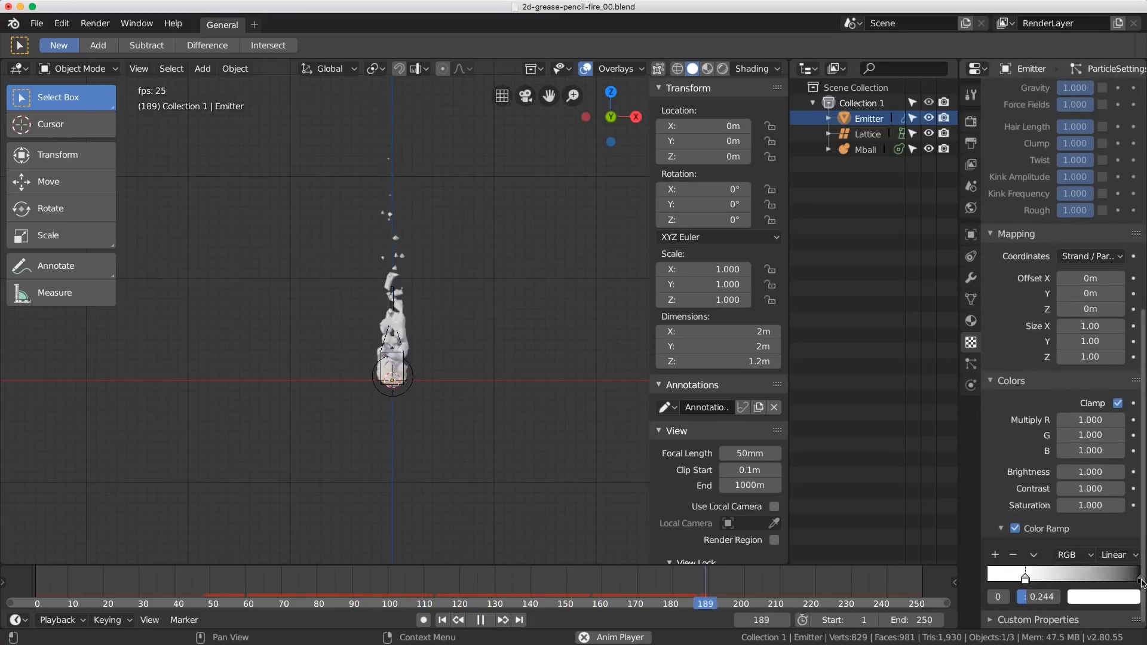
{"action": "scroll", "coordinate": [1126, 582], "scroll_direction": "up", "scroll_amount": 1}
Drag the ramp's black stop to about 0.86 and the white stop to about 0.22
{"action": "left_click_drag", "start_coordinate": [1134, 580], "coordinate": [1069, 584]}
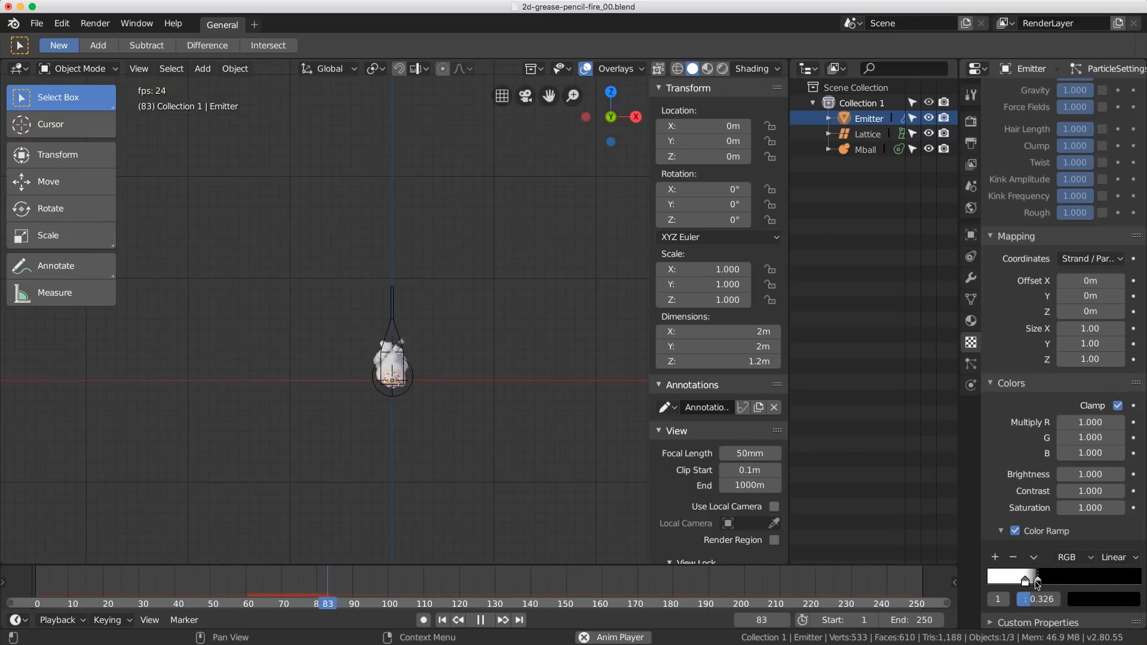
{"action": "left_click_drag", "start_coordinate": [1037, 583], "coordinate": [1097, 585]}
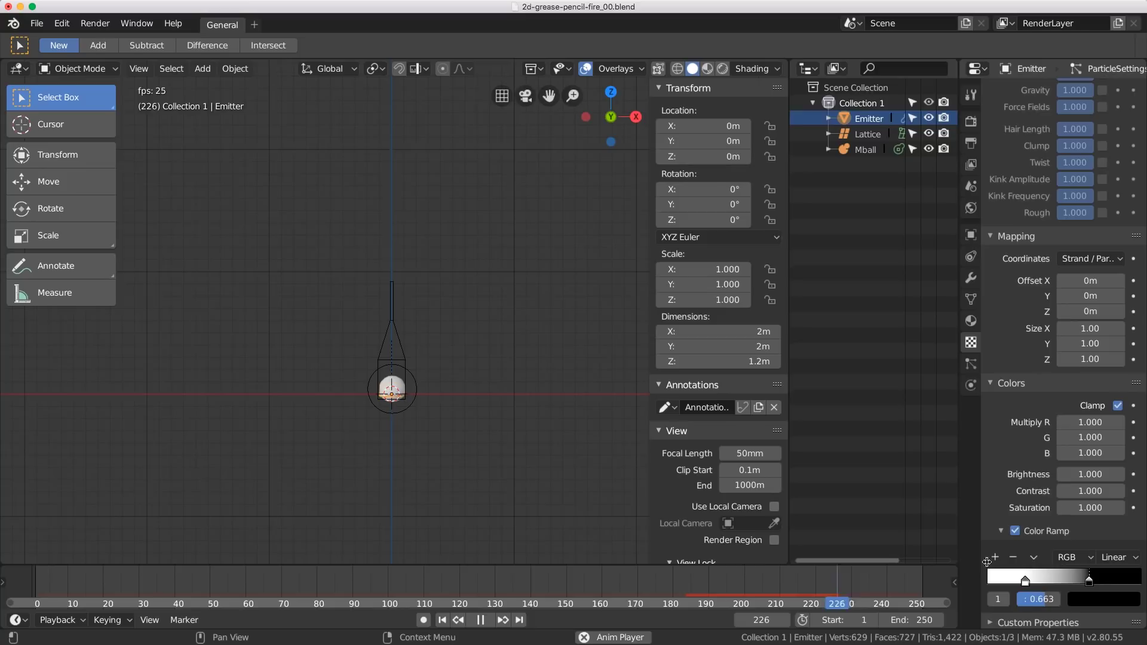
{"action": "left_click_drag", "start_coordinate": [1025, 583], "coordinate": [1022, 582]}
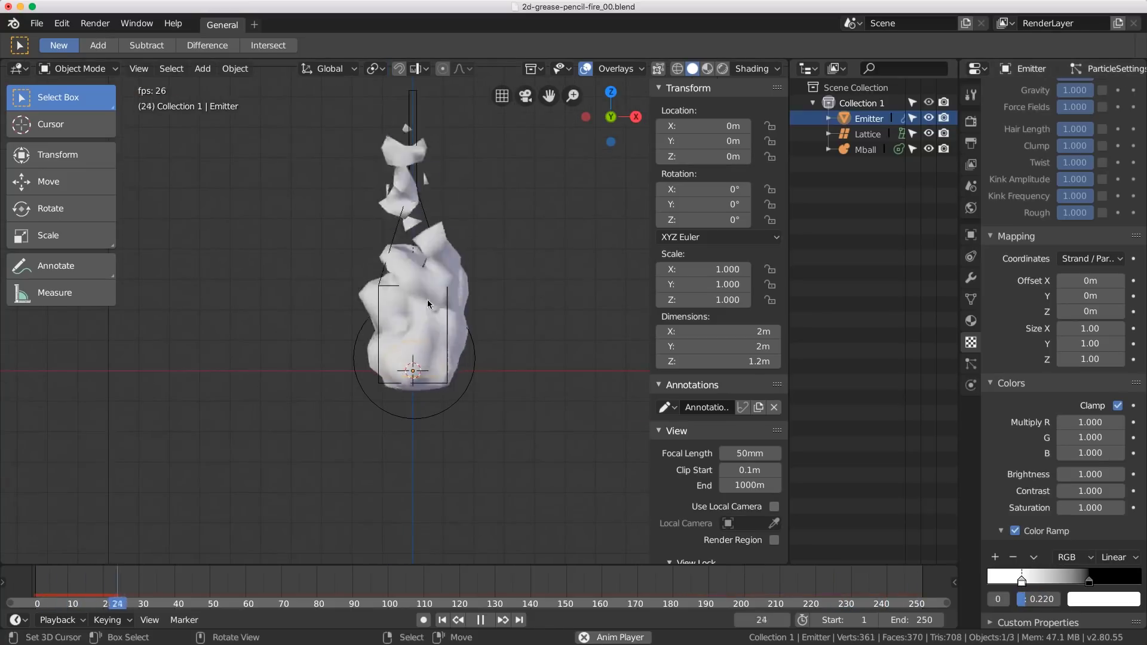
Move the white stop to 0.135 and add a mid-grey stop at position 0
{"action": "scroll", "coordinate": [405, 398], "scroll_direction": "up", "scroll_amount": 3}
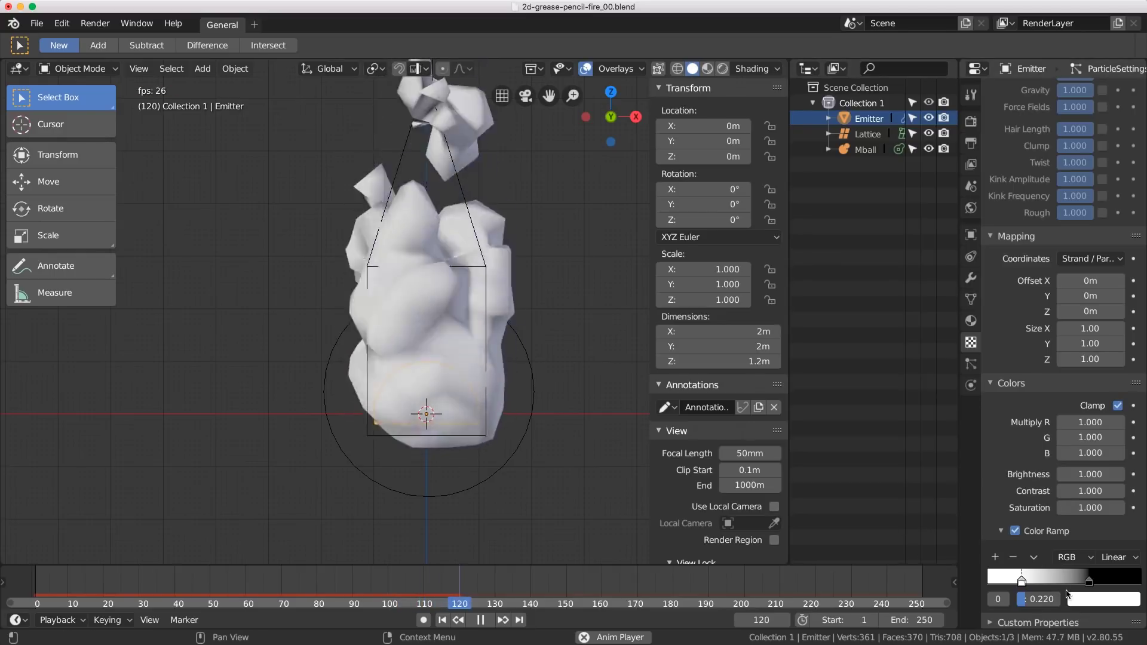
{"action": "left_click_drag", "start_coordinate": [1020, 582], "coordinate": [1008, 583]}
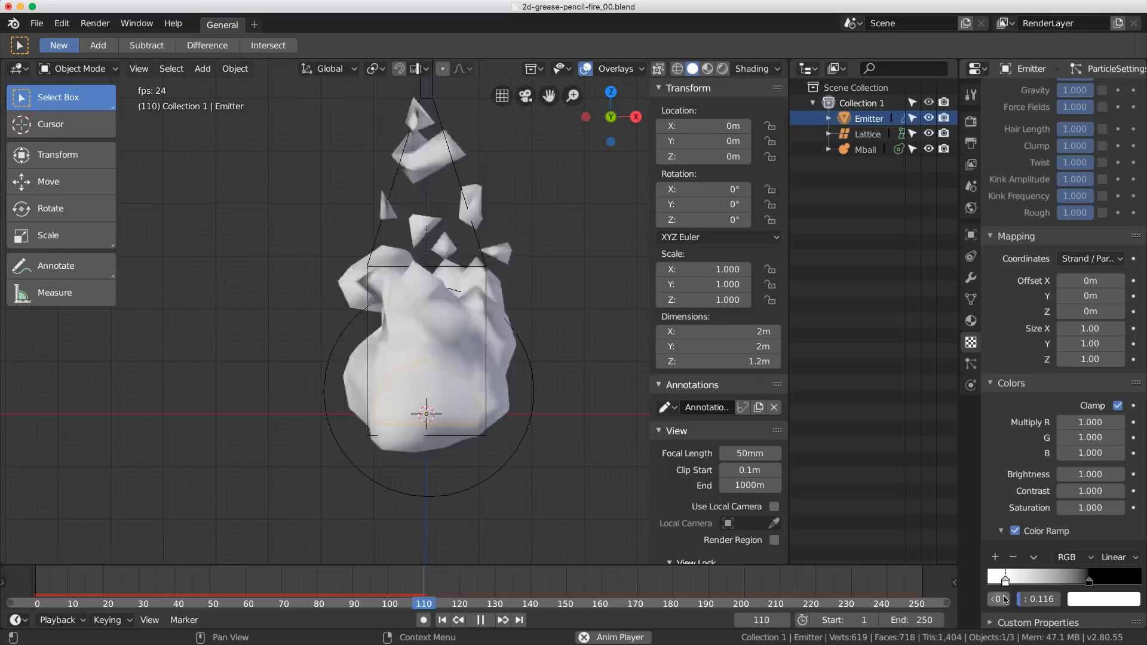
{"action": "left_click", "coordinate": [996, 558]}
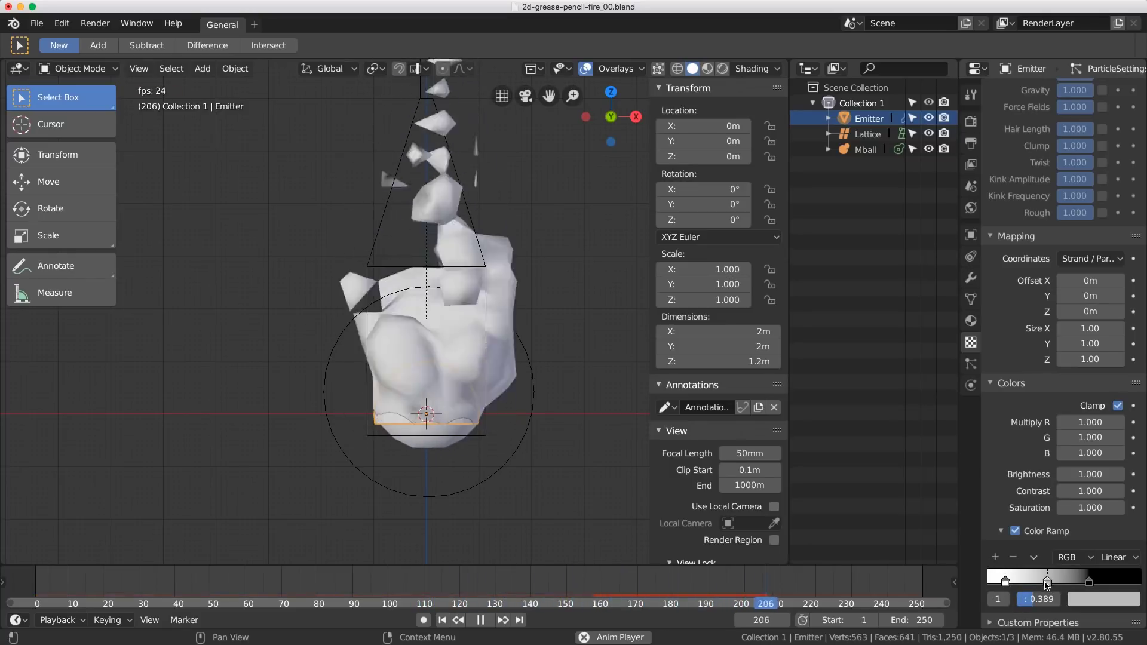
{"action": "left_click_drag", "start_coordinate": [1047, 583], "coordinate": [985, 584]}
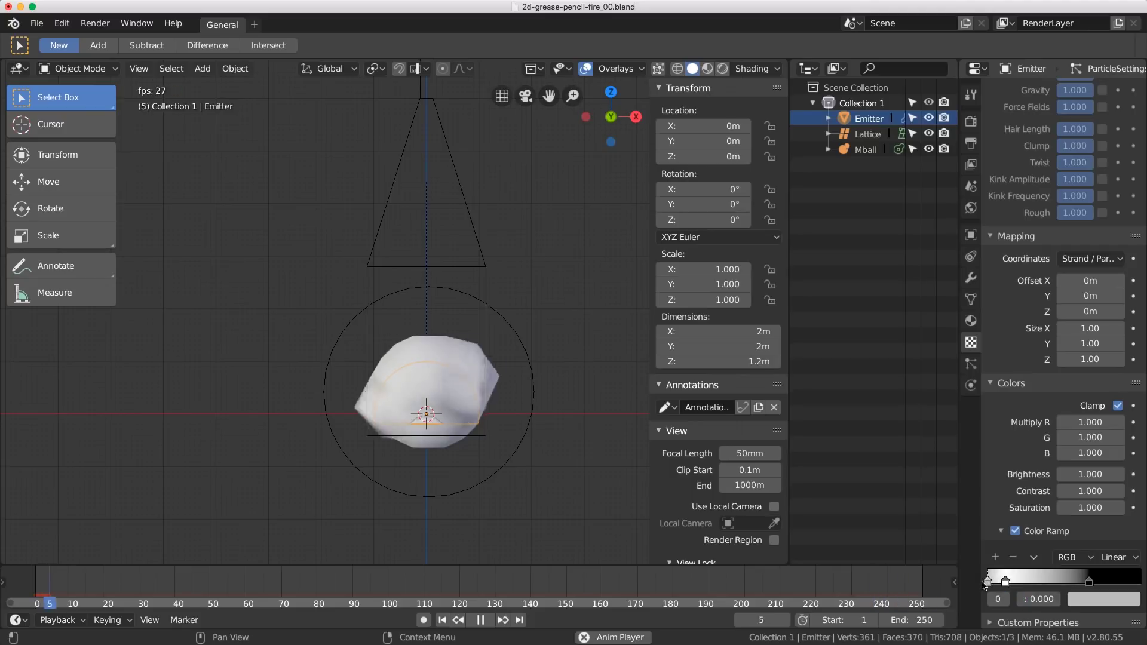
{"action": "left_click", "coordinate": [1104, 599]}
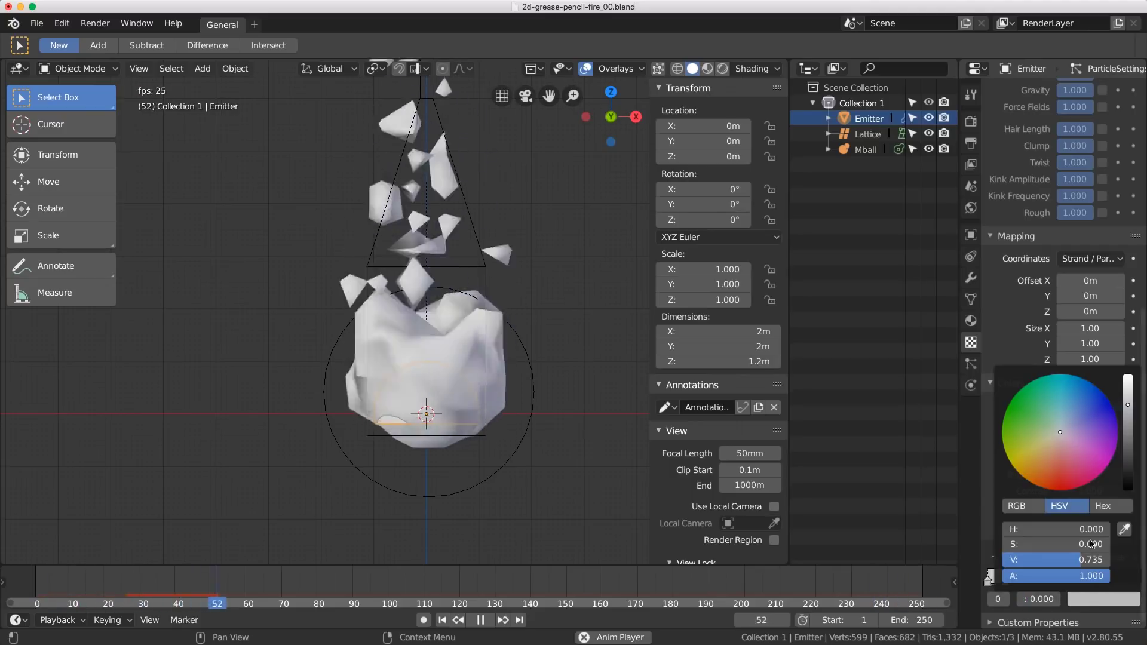
{"action": "left_click_drag", "start_coordinate": [1092, 559], "coordinate": [1064, 560]}
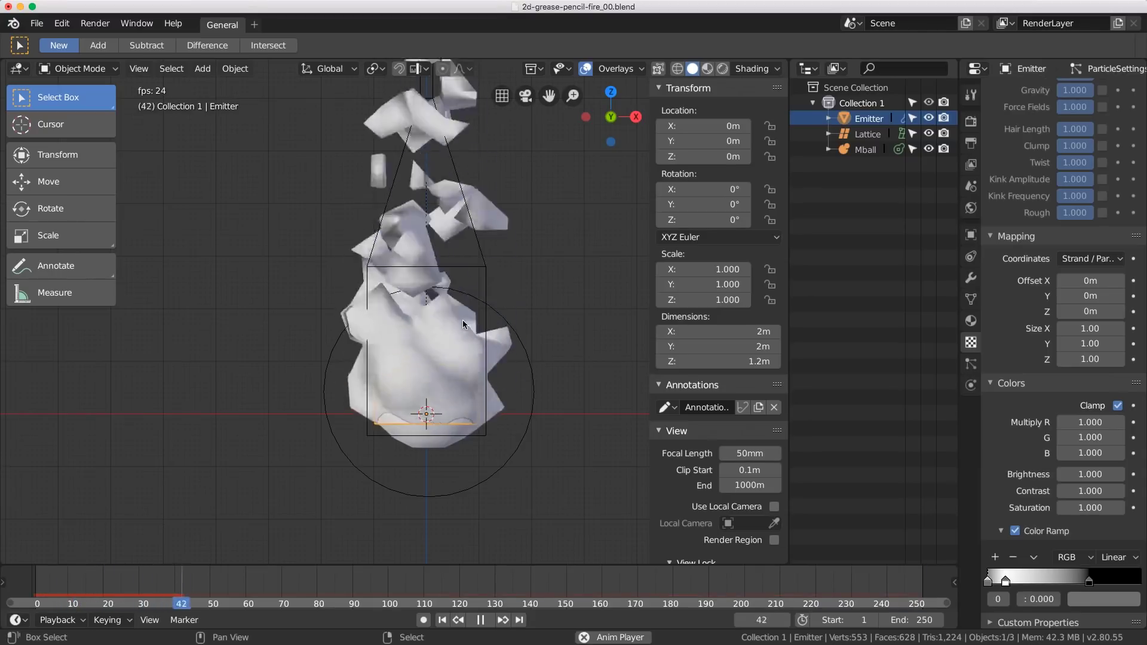
{"action": "scroll", "coordinate": [460, 359], "scroll_direction": "down", "scroll_amount": 3}
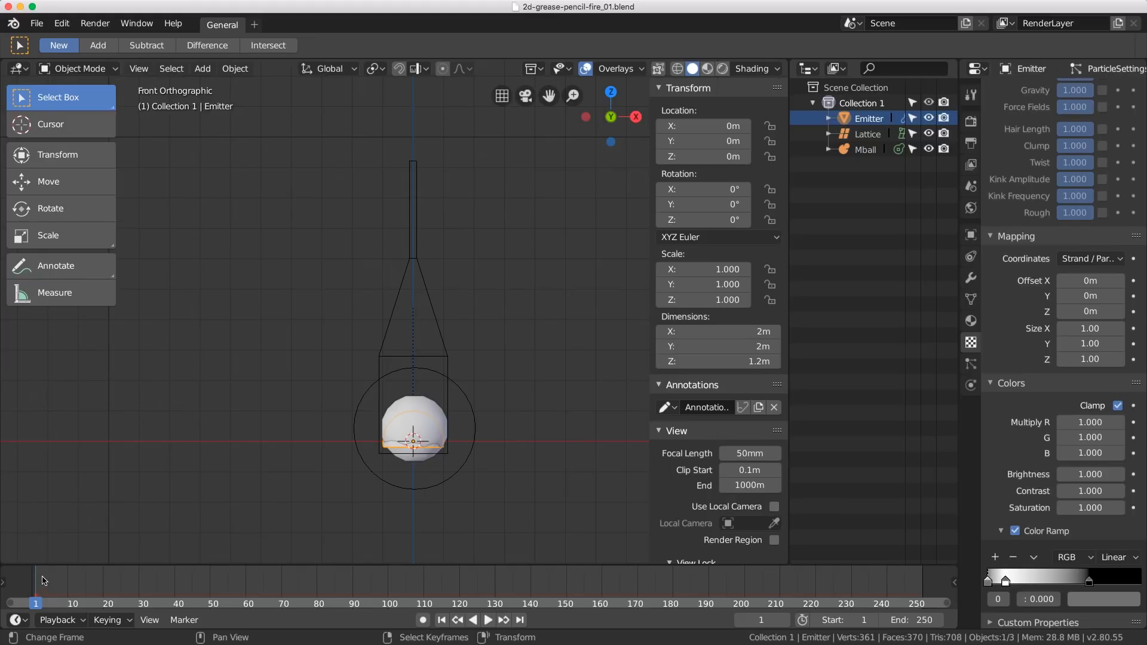
Scrub and play the flame, then sketch a guide stroke along its left edge at frame 74
{"action": "left_click_drag", "start_coordinate": [37, 584], "coordinate": [69, 591]}
{"action": "key", "text": "space"}
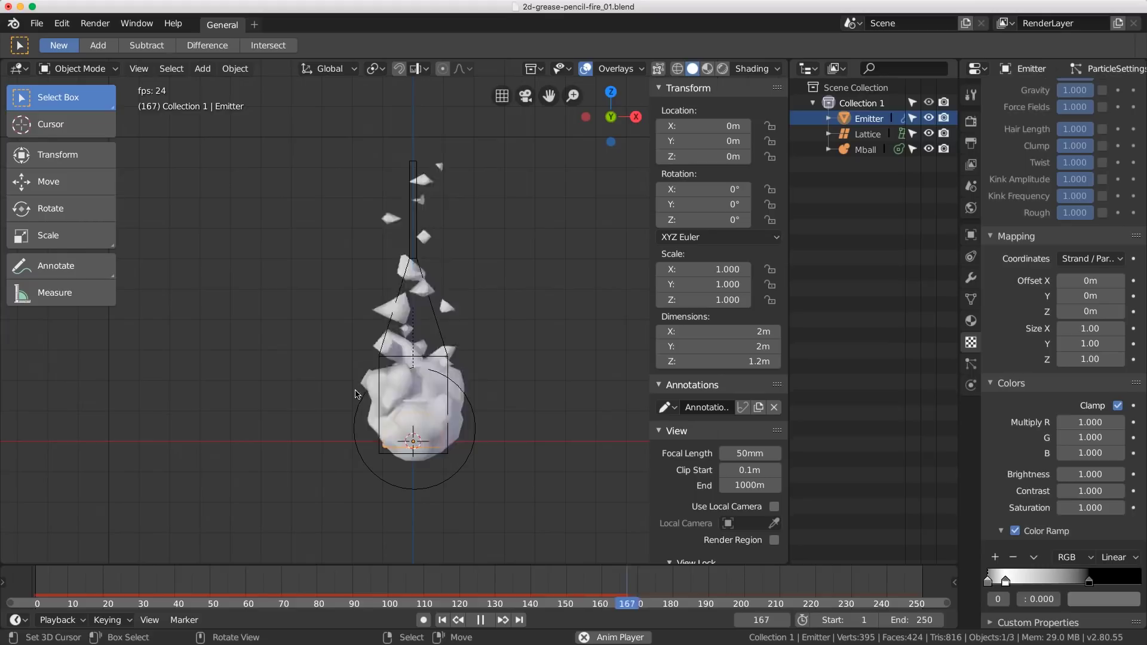
{"action": "left_click_drag", "start_coordinate": [60, 599], "coordinate": [295, 590]}
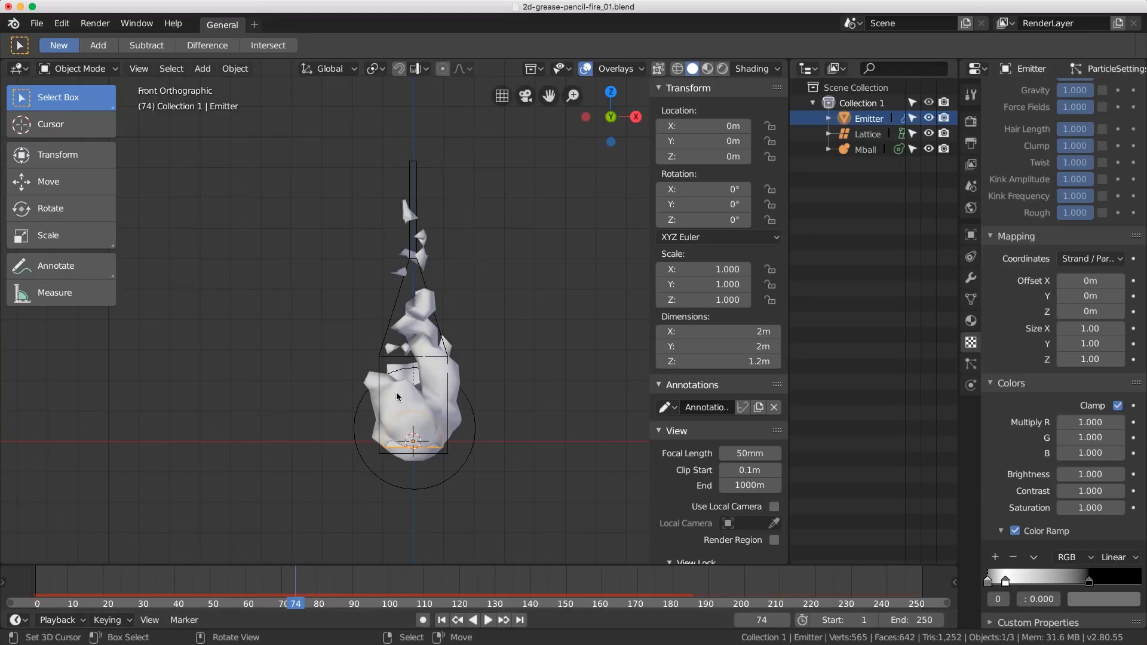
{"action": "left_click_drag", "start_coordinate": [370, 412], "coordinate": [374, 365]}
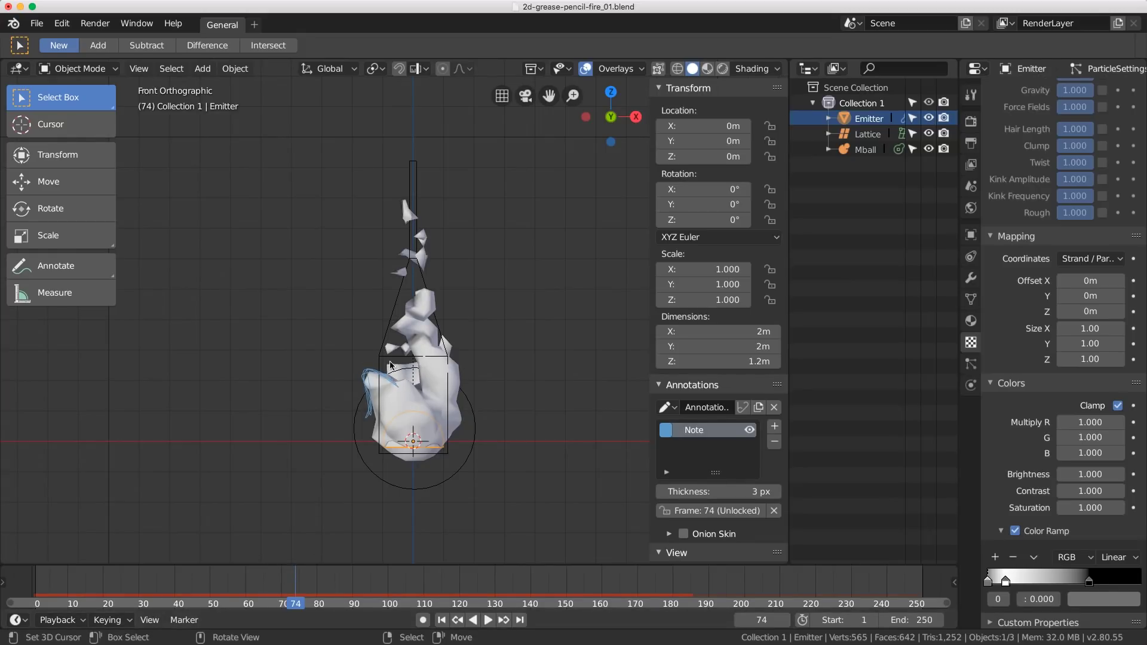
Advance to frame 96 and sketch a stroke along the flame's matching upper-left edge
{"action": "key", "text": "space"}
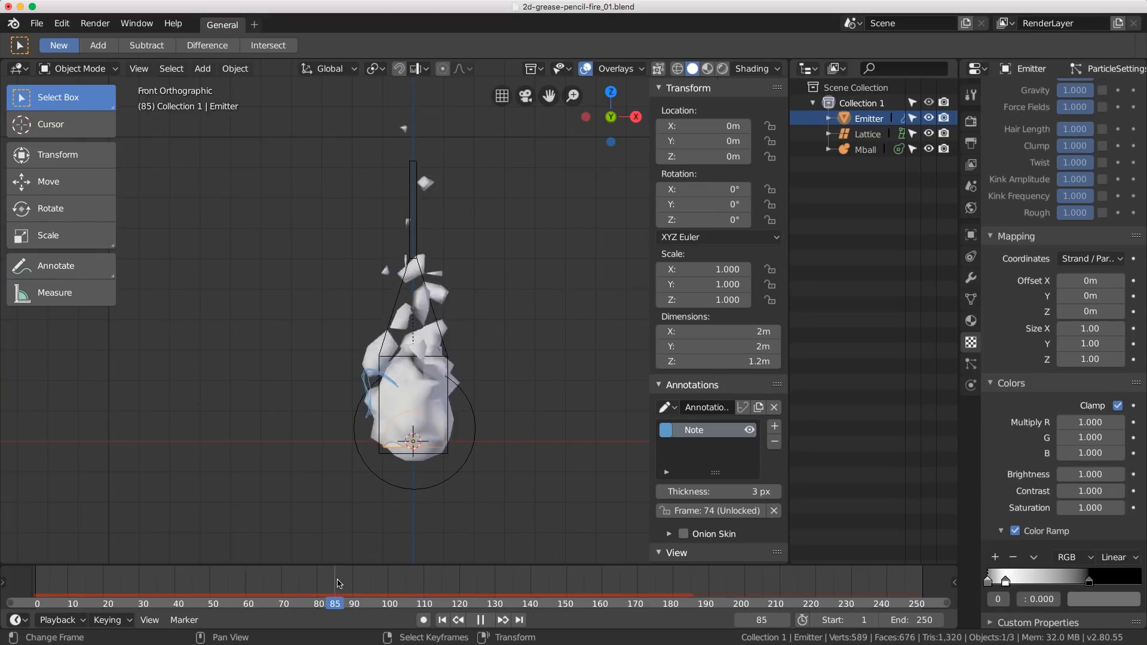
{"action": "left_click_drag", "start_coordinate": [341, 584], "coordinate": [374, 585]}
{"action": "mouse_move", "coordinate": [366, 389]}
{"action": "left_mouse_down"}
{"action": "mouse_move", "coordinate": [390, 361]}
{"action": "mouse_move", "coordinate": [363, 382]}
{"action": "left_mouse_up"}
Play ahead to around frame 108, stop, and scrub back to frame 96
{"action": "key", "text": "space"}
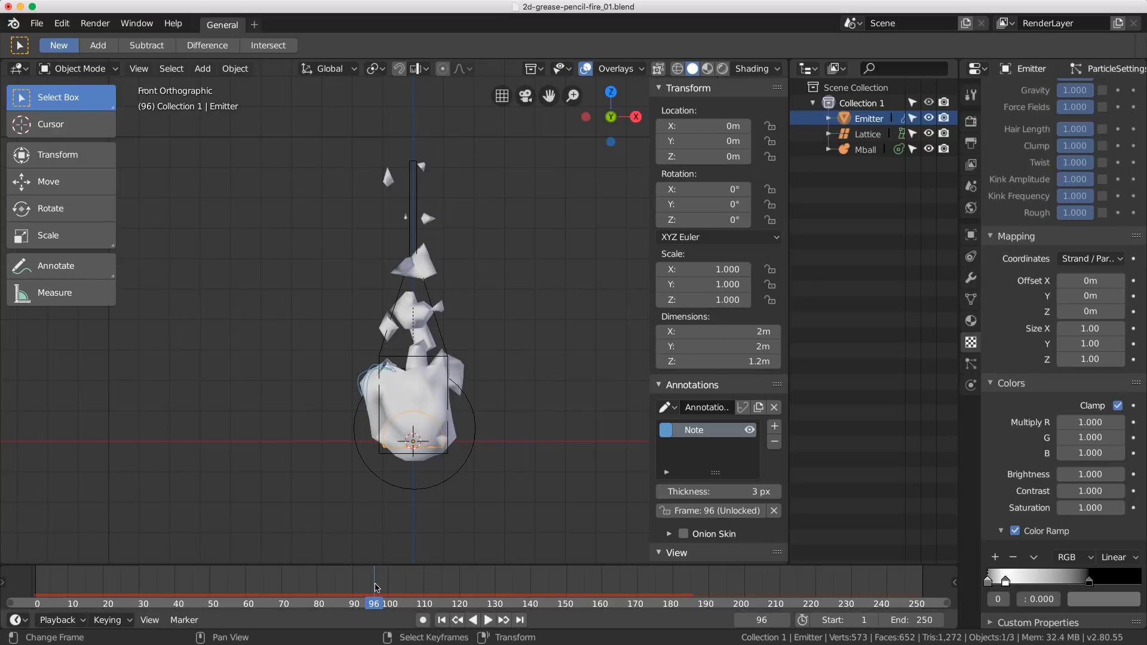
{"action": "left_click_drag", "start_coordinate": [399, 588], "coordinate": [417, 593]}
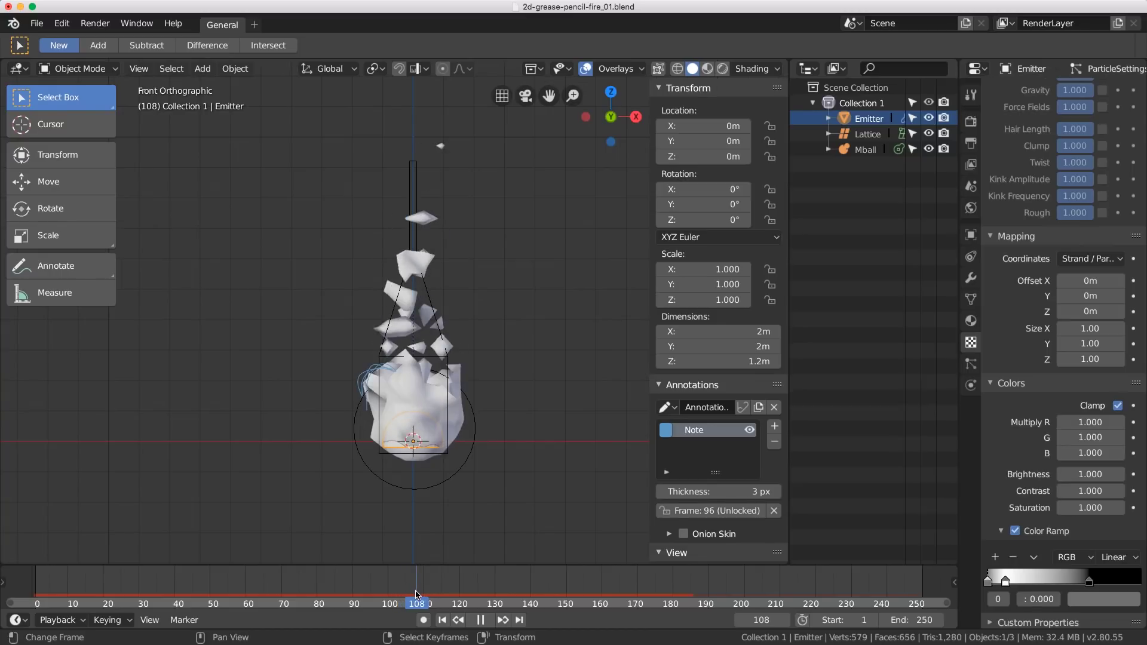
{"action": "key", "text": "space"}
{"action": "mouse_move", "coordinate": [382, 588]}
{"action": "left_mouse_down"}
{"action": "mouse_move", "coordinate": [395, 586]}
{"action": "mouse_move", "coordinate": [350, 583]}
{"action": "mouse_move", "coordinate": [370, 583]}
{"action": "left_mouse_up"}
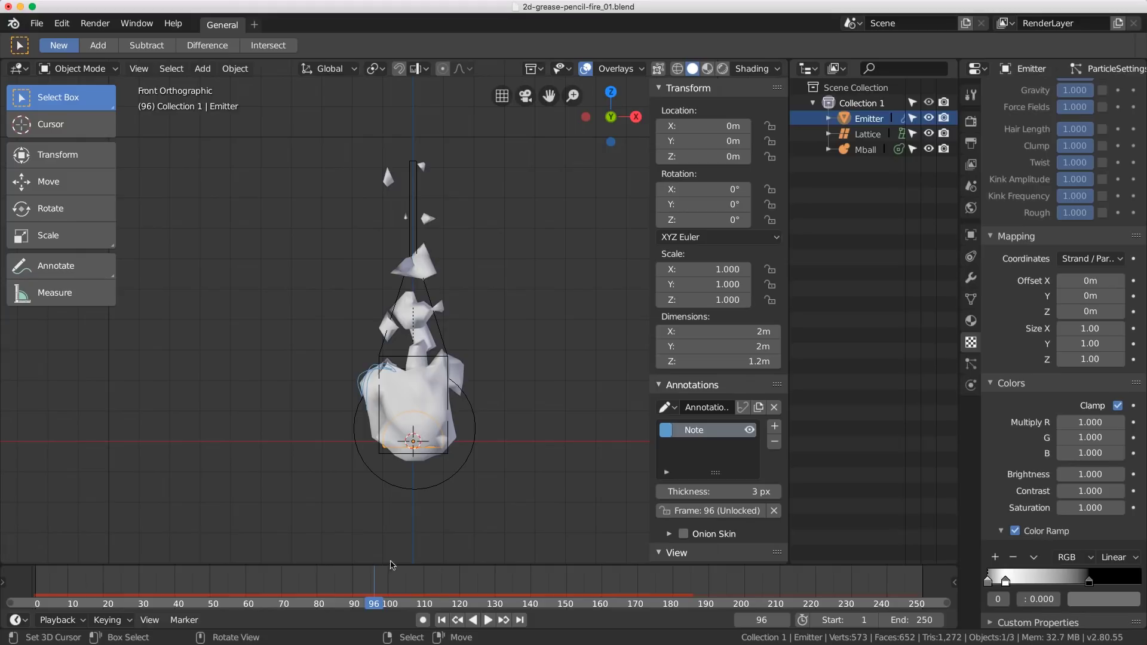
Set the animation end frame to 96 and play the shortened range
{"action": "key", "text": "ctrl"}
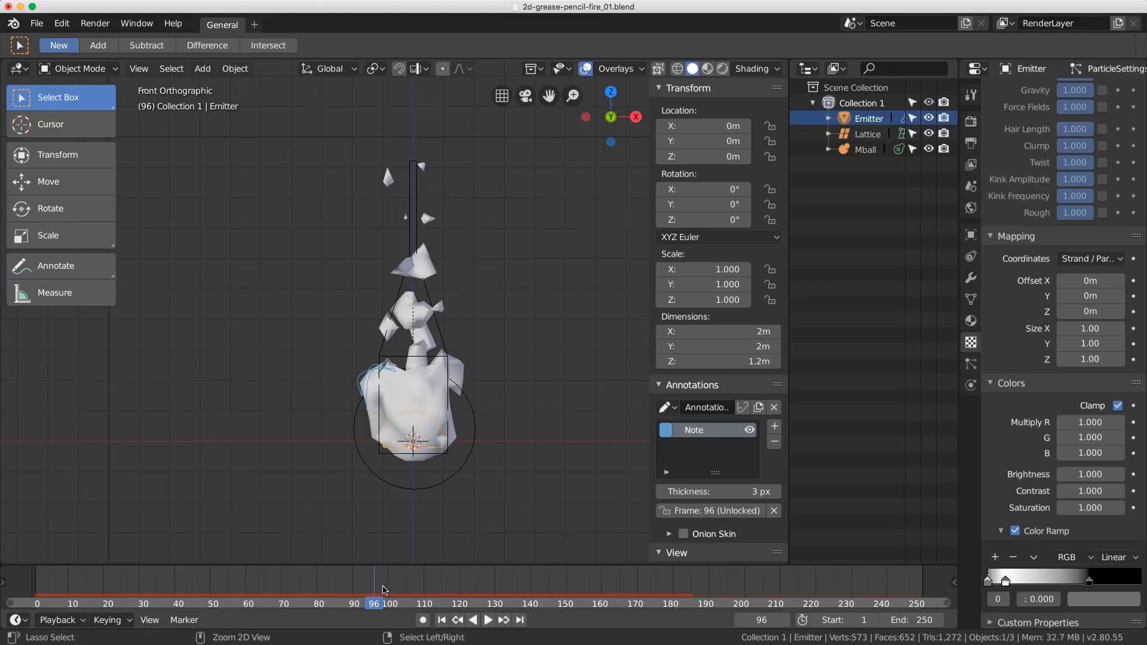
{"action": "key", "text": "ctrl+End"}
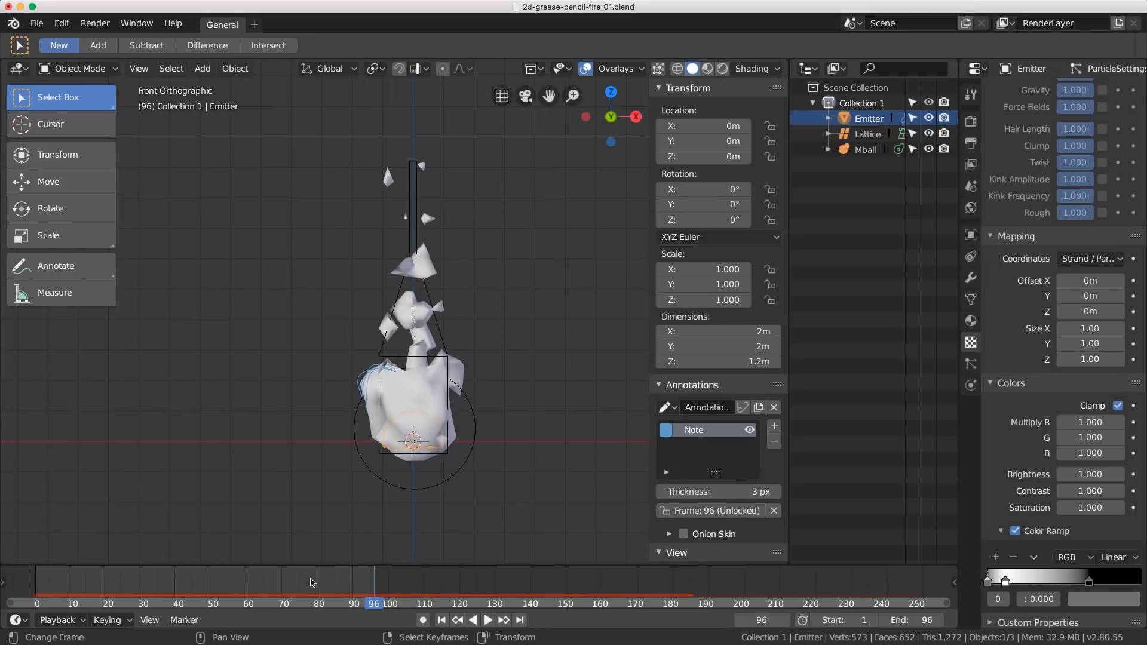
{"action": "key", "text": "shift+ctrl+space"}
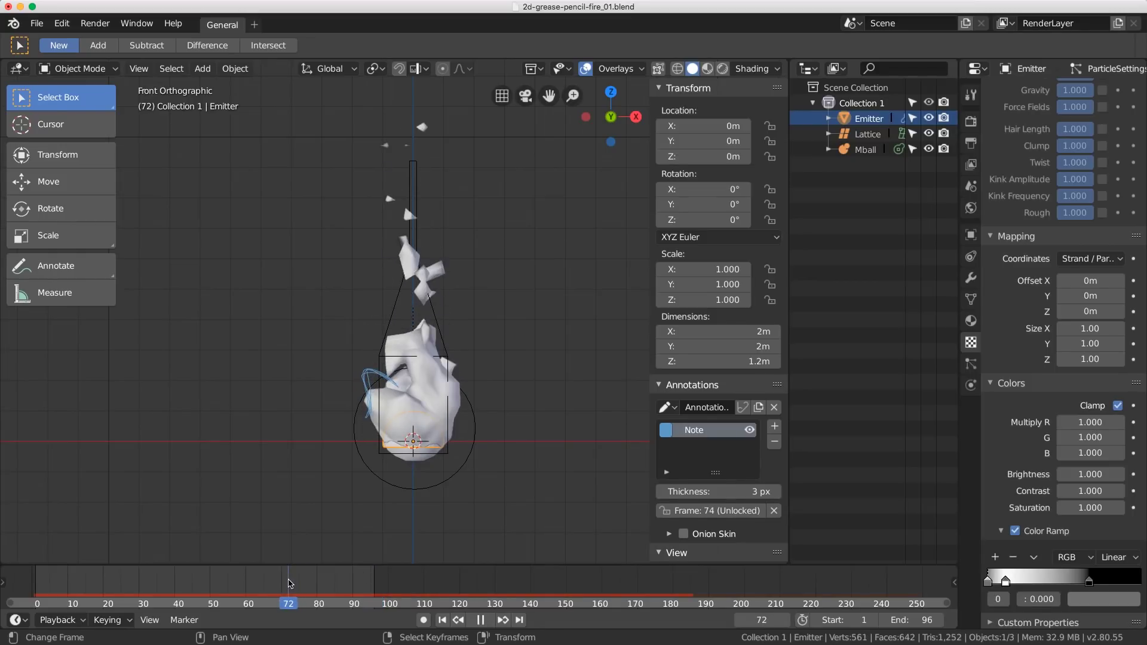
Set the start frame to 74 and play the 74–96 flame loop to check it
{"action": "left_click_drag", "start_coordinate": [288, 583], "coordinate": [297, 582]}
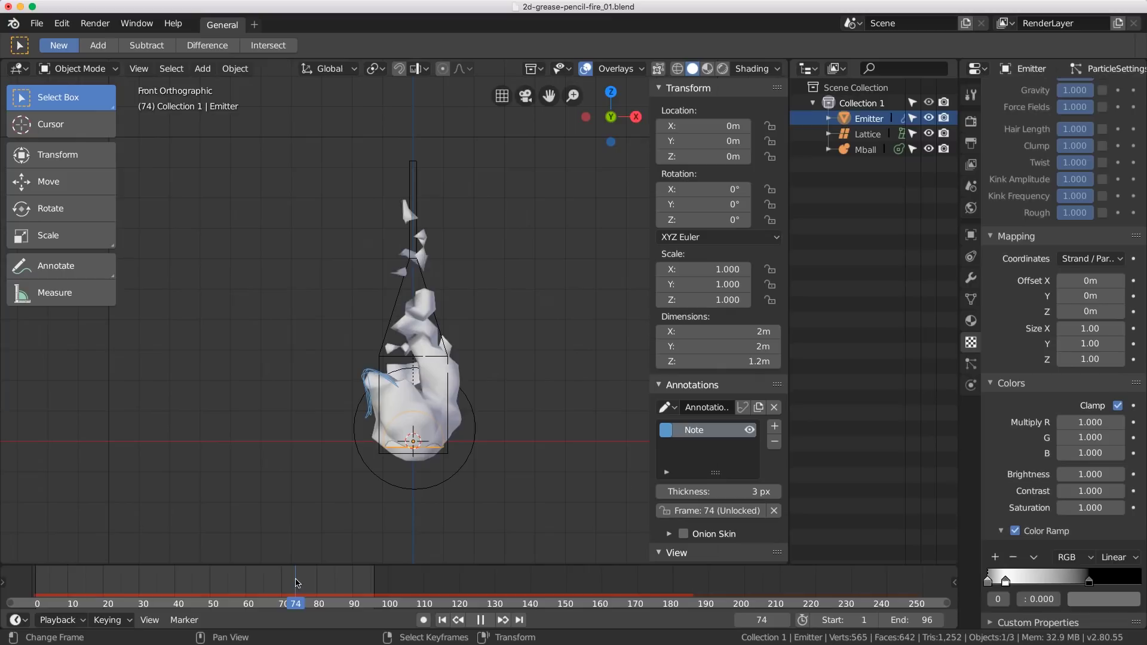
{"action": "key", "text": "space"}
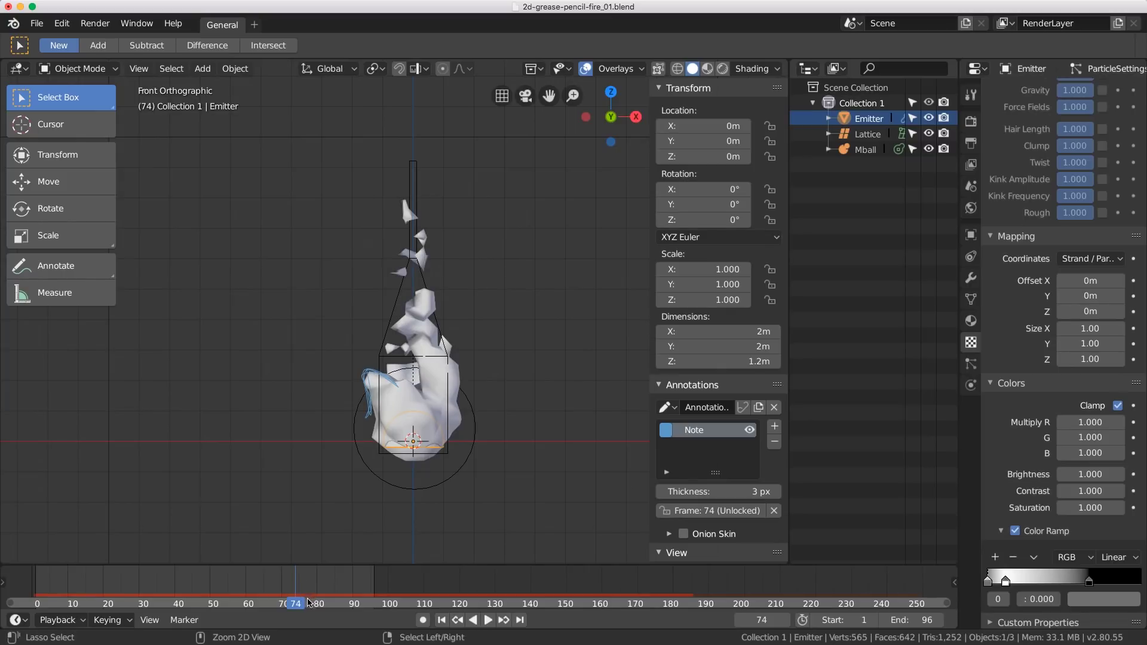
{"action": "key", "text": "ctrl+Home"}
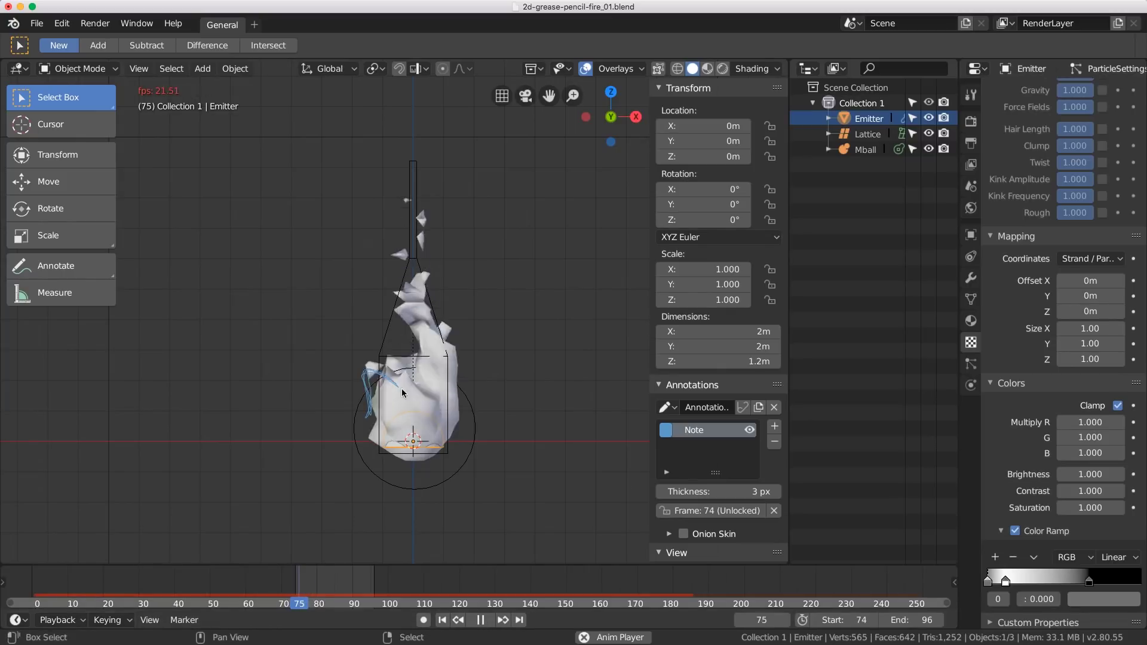
{"action": "key", "text": "space"}
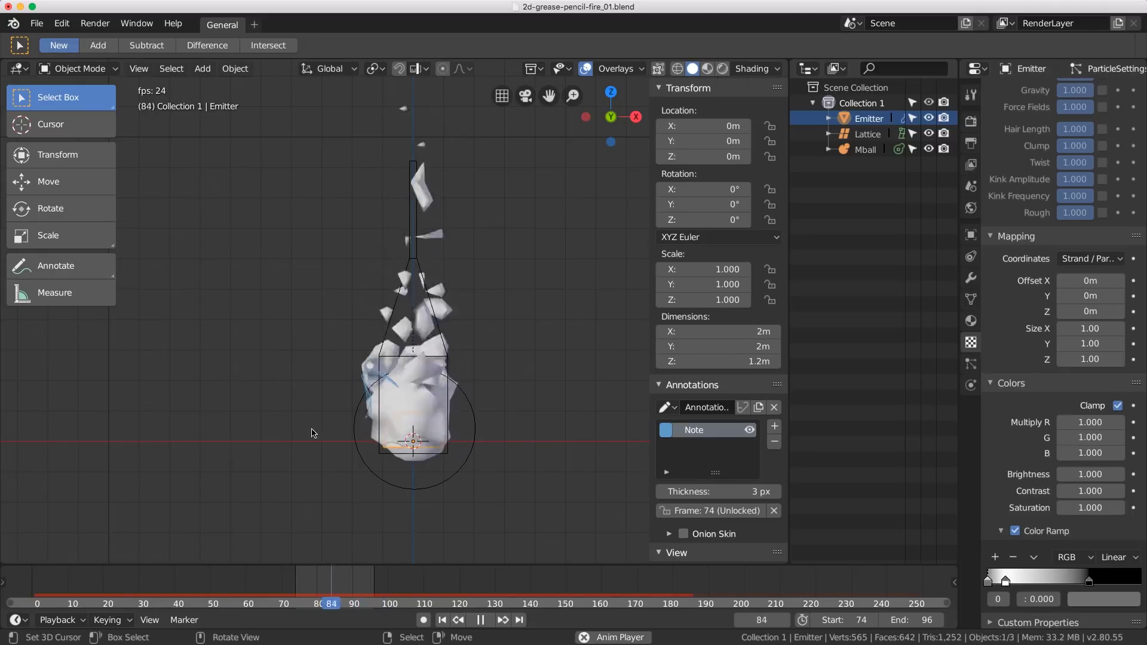
{"action": "key", "text": "Escape"}
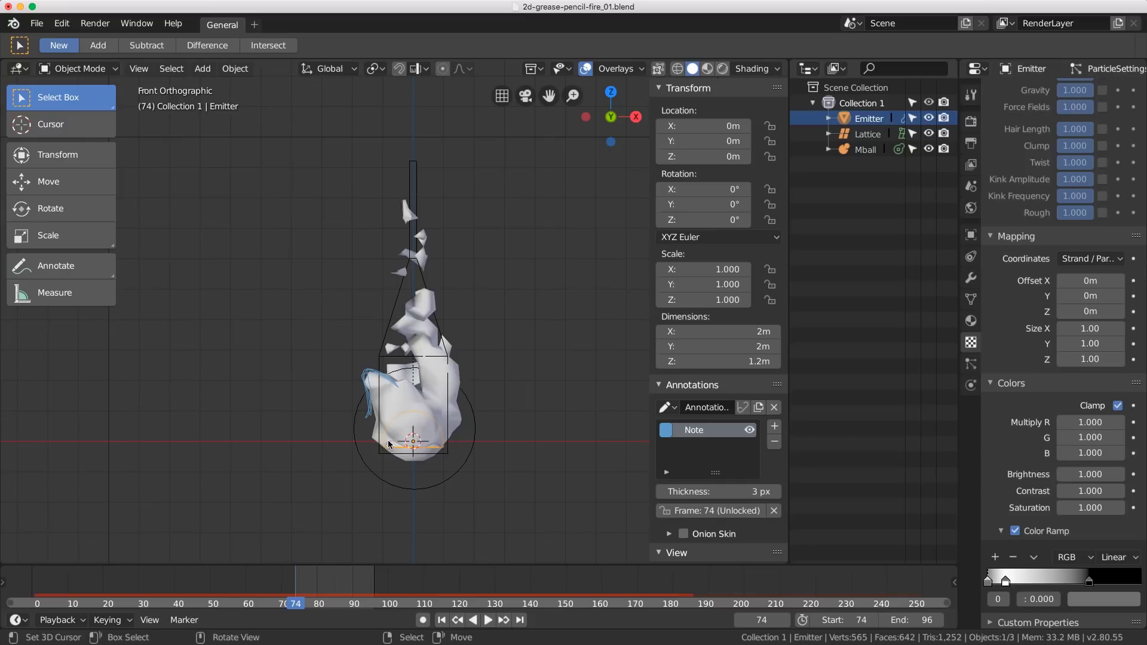